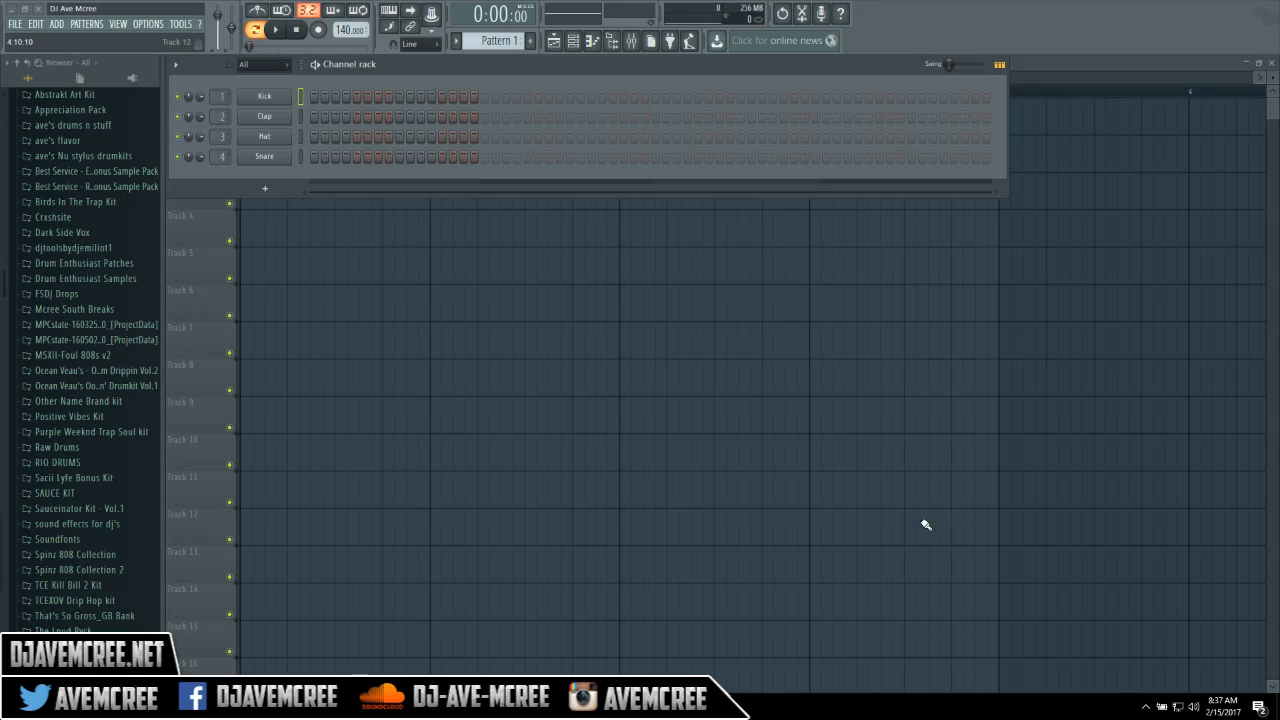
Save the project to the Desktop under the name "Trap Camp- Psichedelica3".
{"action": "left_click", "coordinate": [13, 25]}
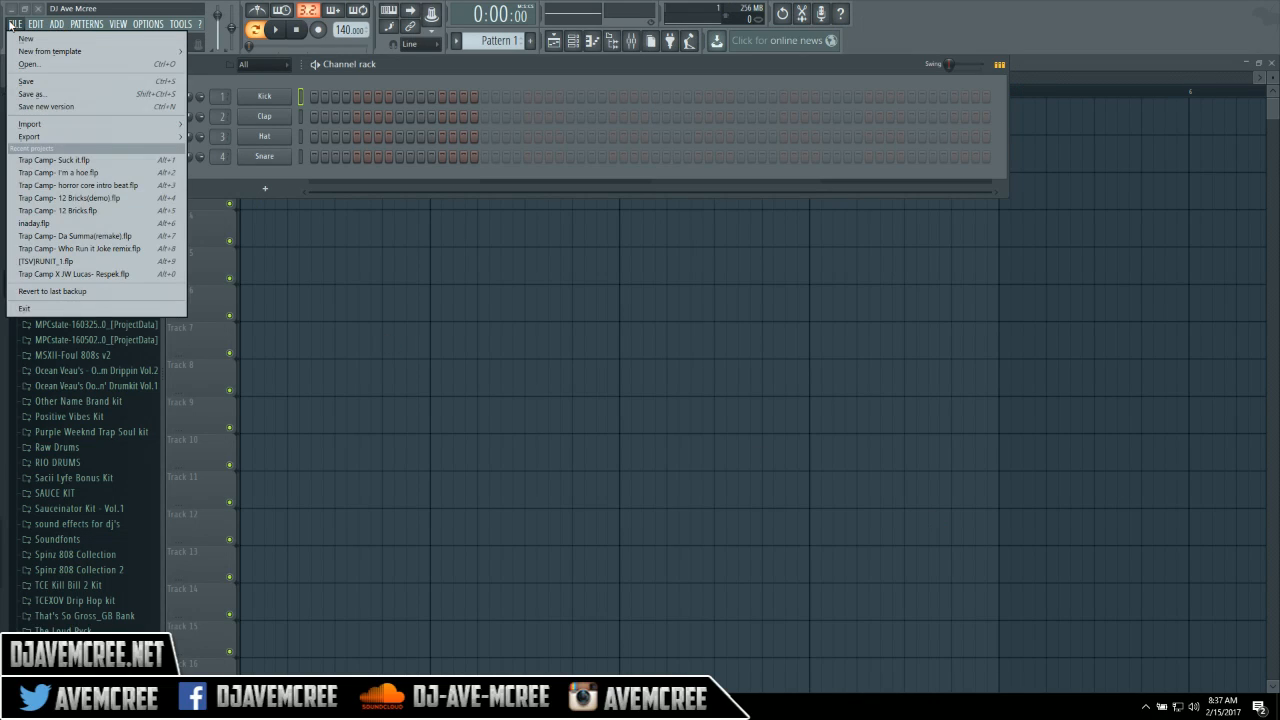
{"action": "left_click", "coordinate": [41, 93]}
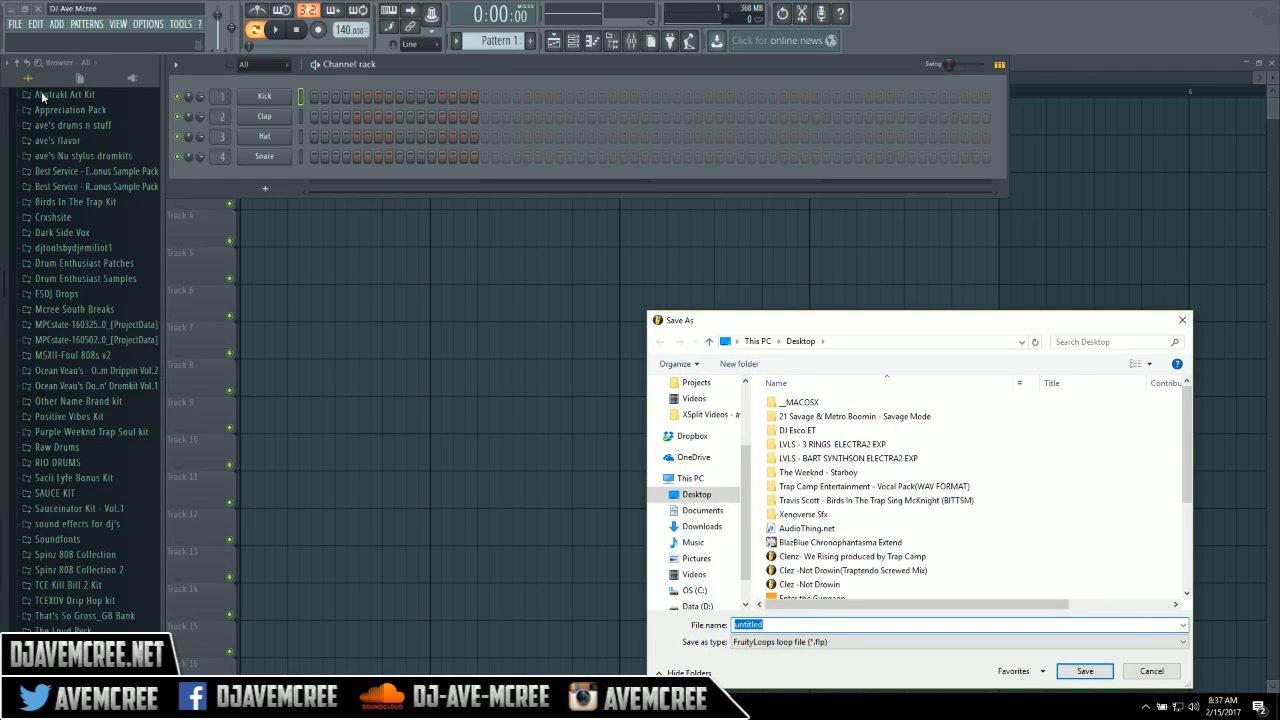
{"action": "type", "text": "Trap "}
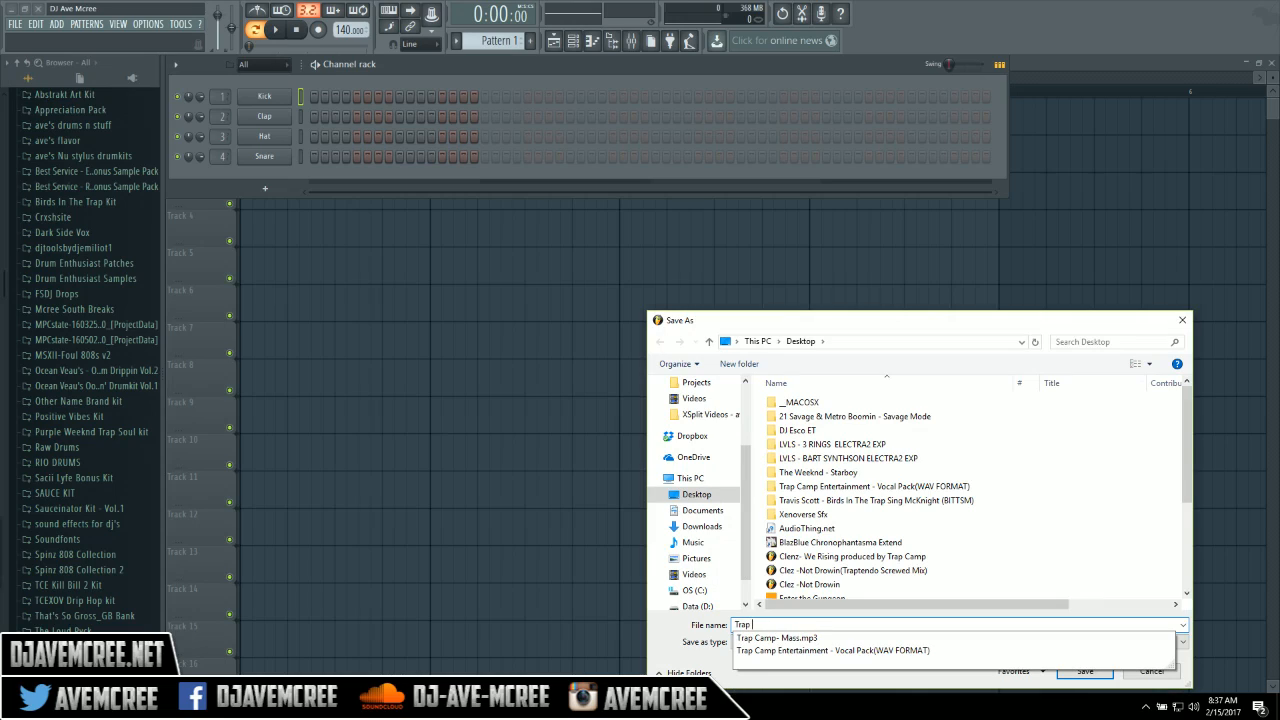
{"action": "type", "text": "Camp-"}
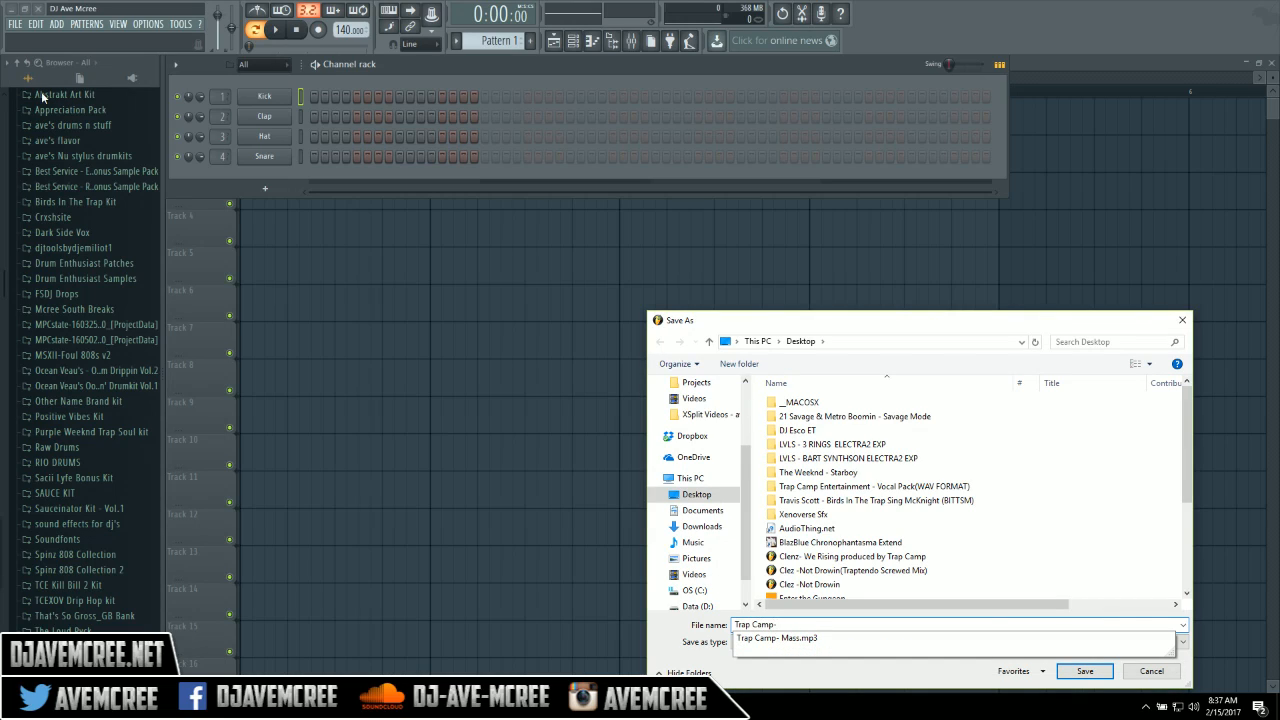
{"action": "type", "text": " Psichedelica3"}
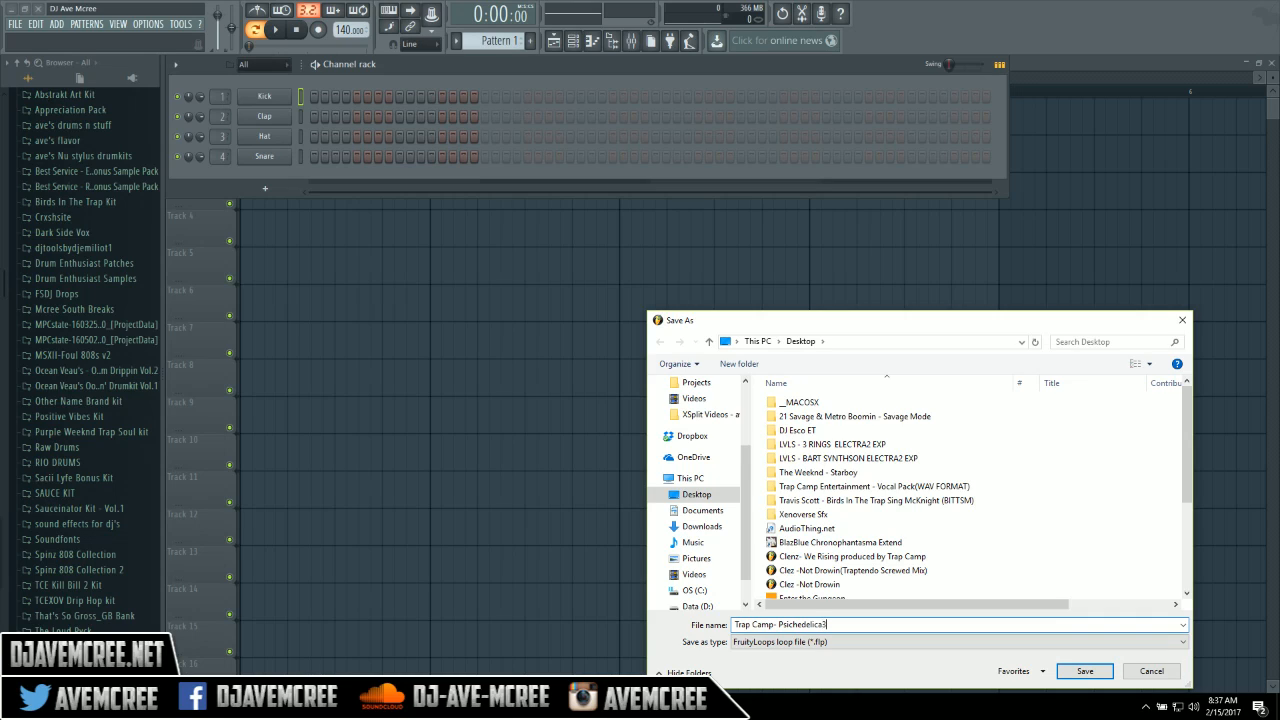
{"action": "key", "text": "Return"}
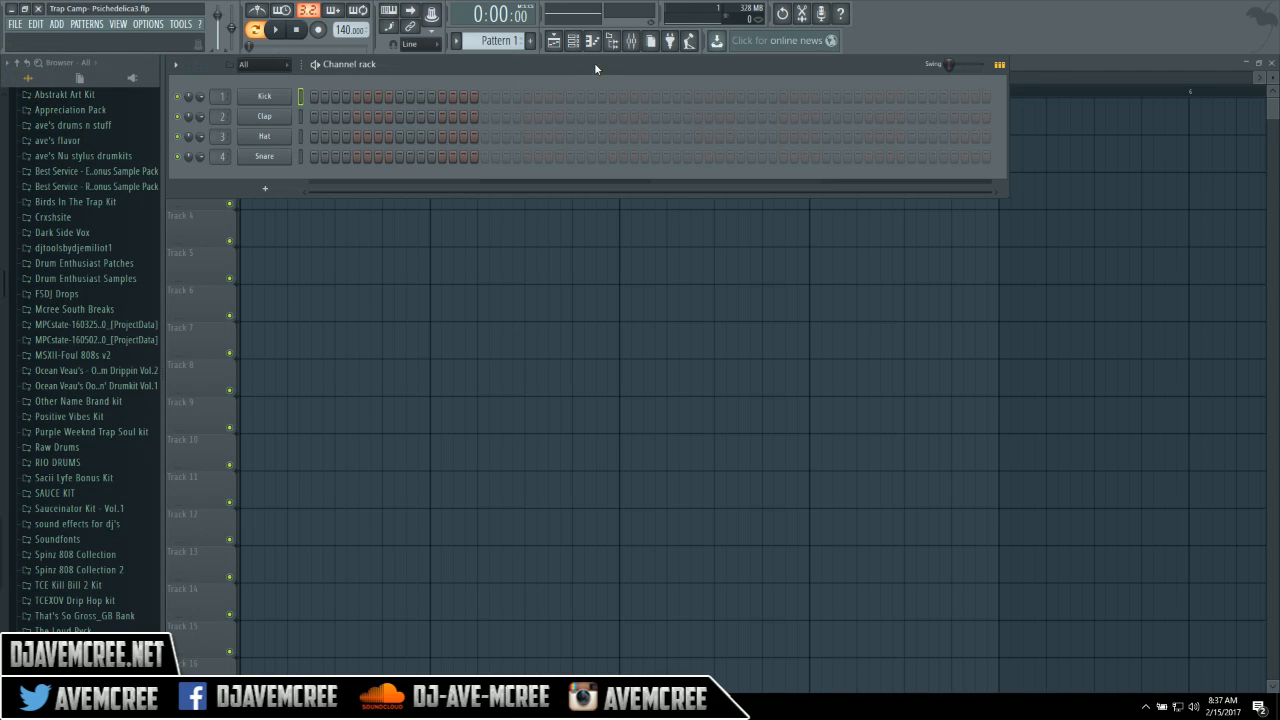
Load Edison on the mixer's master track and set the track's audio input to the stereo pair Analogue 1 - Analogue 2.
{"action": "left_click", "coordinate": [632, 42]}
{"action": "key", "text": "ctrl+e"}
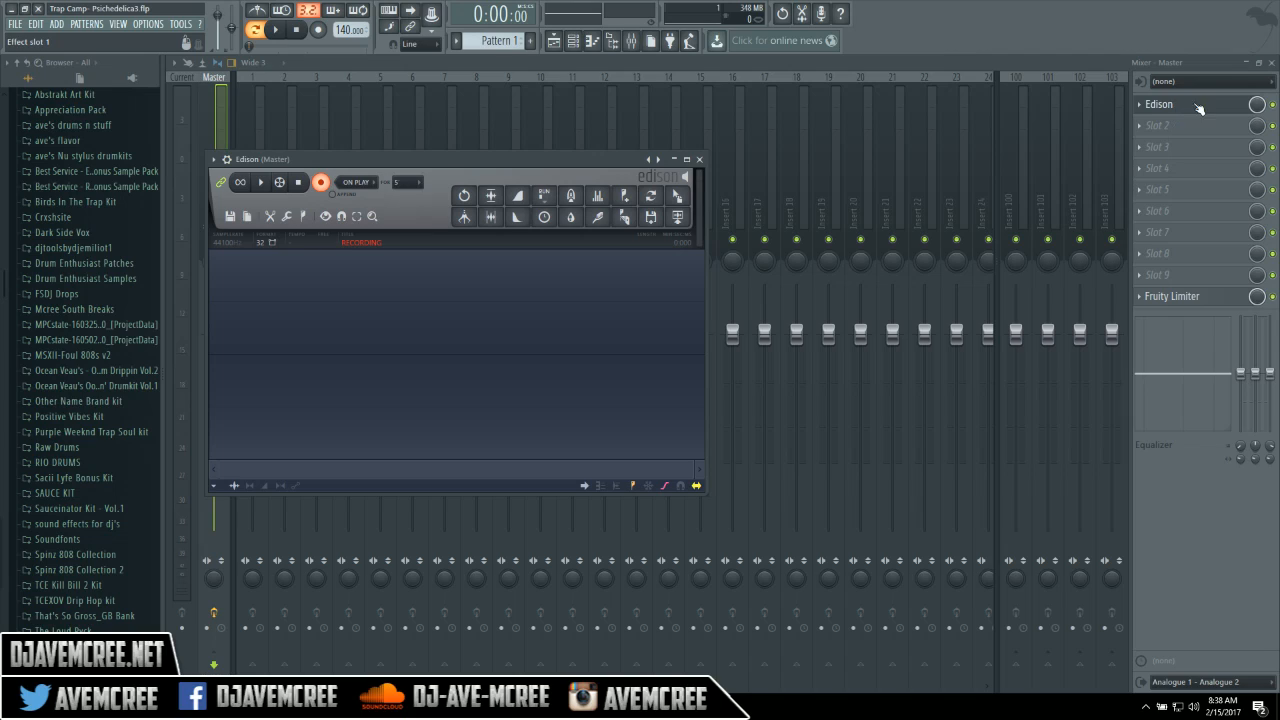
{"action": "left_click", "coordinate": [1265, 88]}
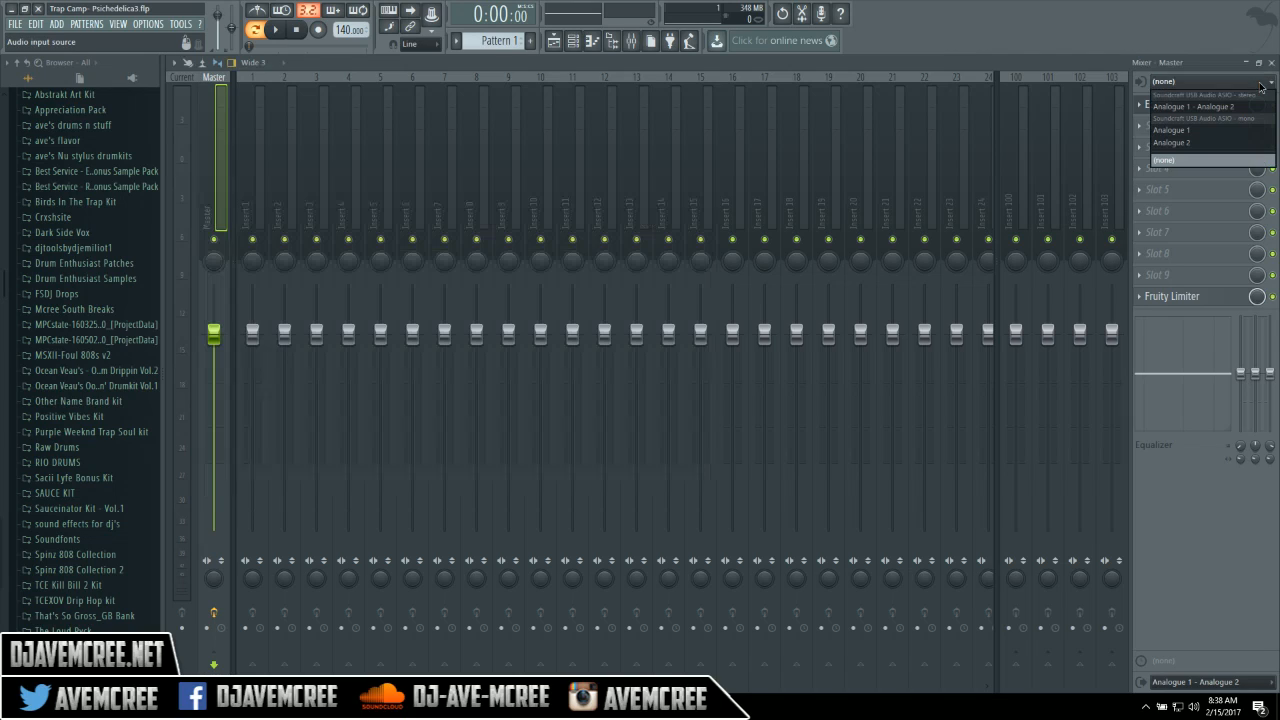
{"action": "left_click", "coordinate": [1229, 107]}
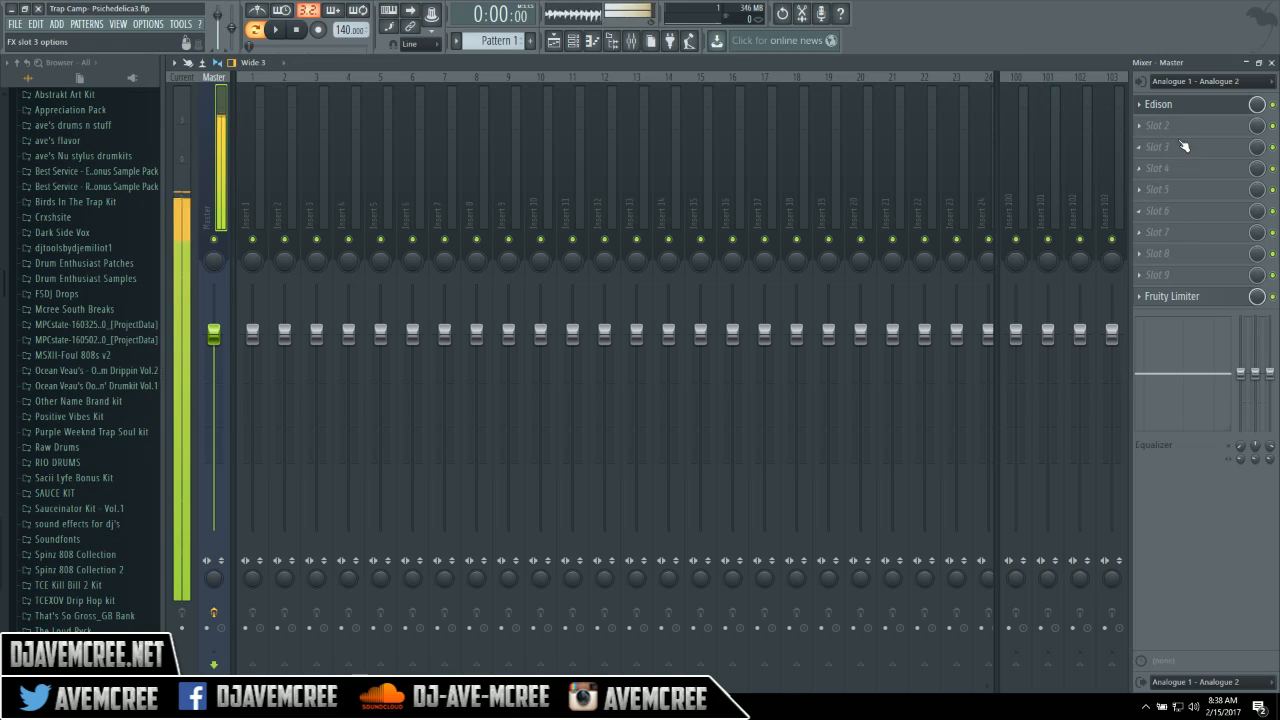
Move Edison down one effect slot on the master track and load Vinyl Strip into slot 1.
{"action": "left_click", "coordinate": [1140, 106]}
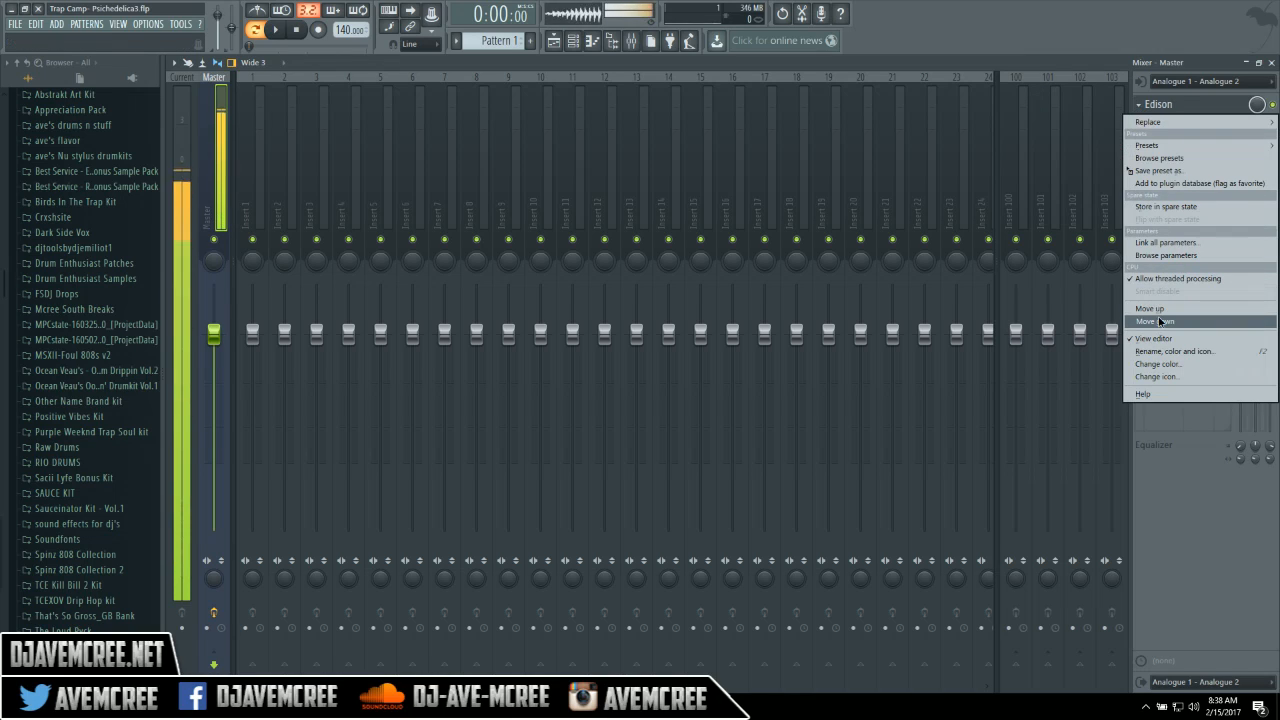
{"action": "left_click", "coordinate": [1158, 320]}
{"action": "left_click", "coordinate": [1144, 110]}
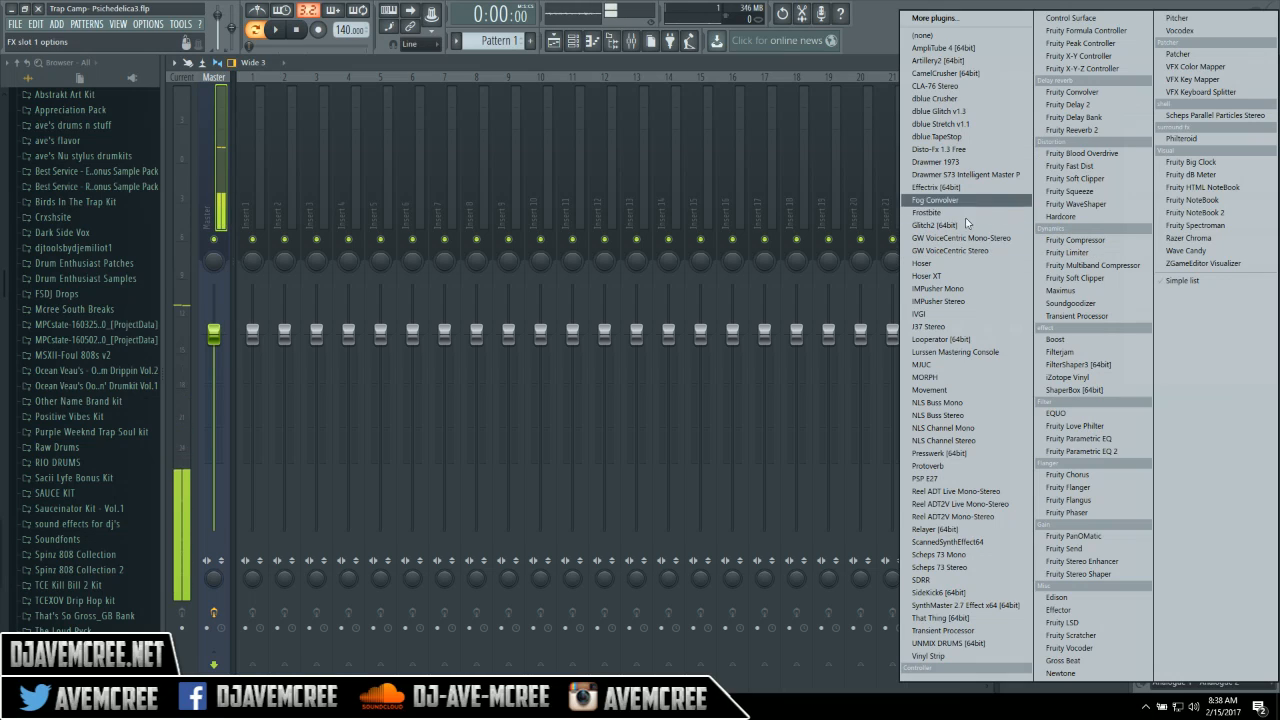
{"action": "left_click", "coordinate": [930, 656]}
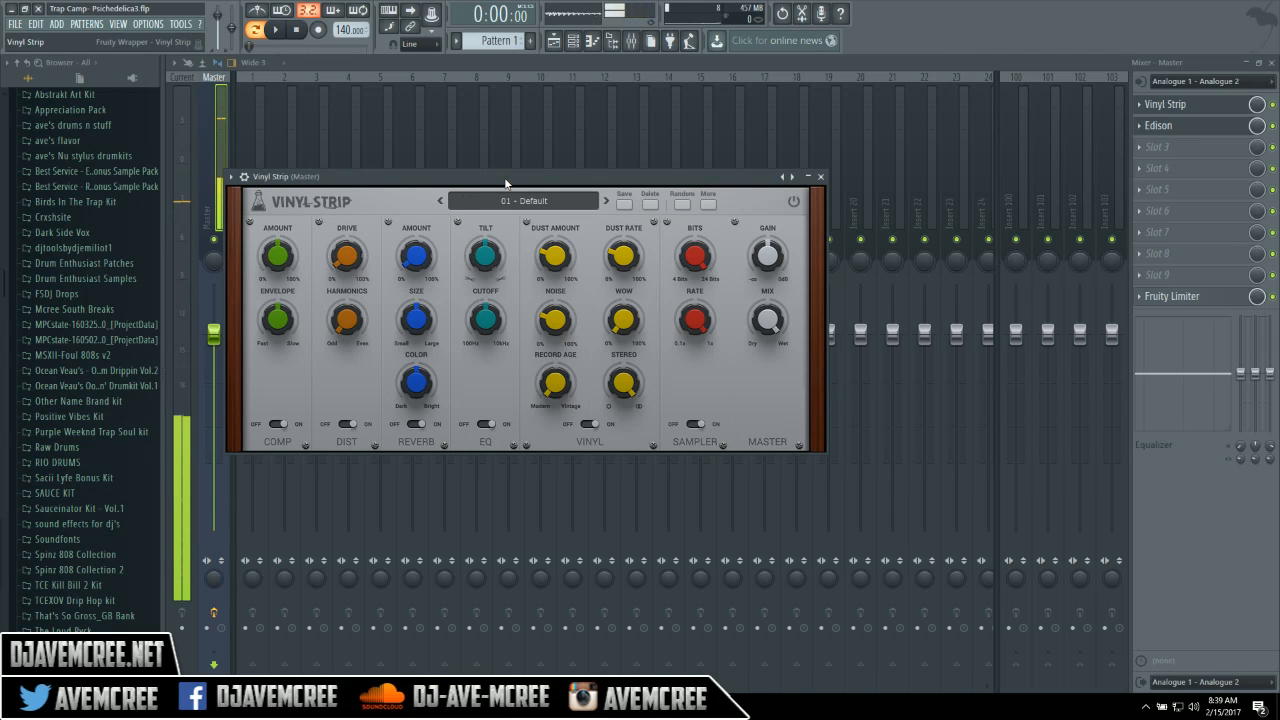
Reposition the Vinyl Strip window and disable the effect on the master track.
{"action": "left_click_drag", "start_coordinate": [506, 183], "coordinate": [599, 175]}
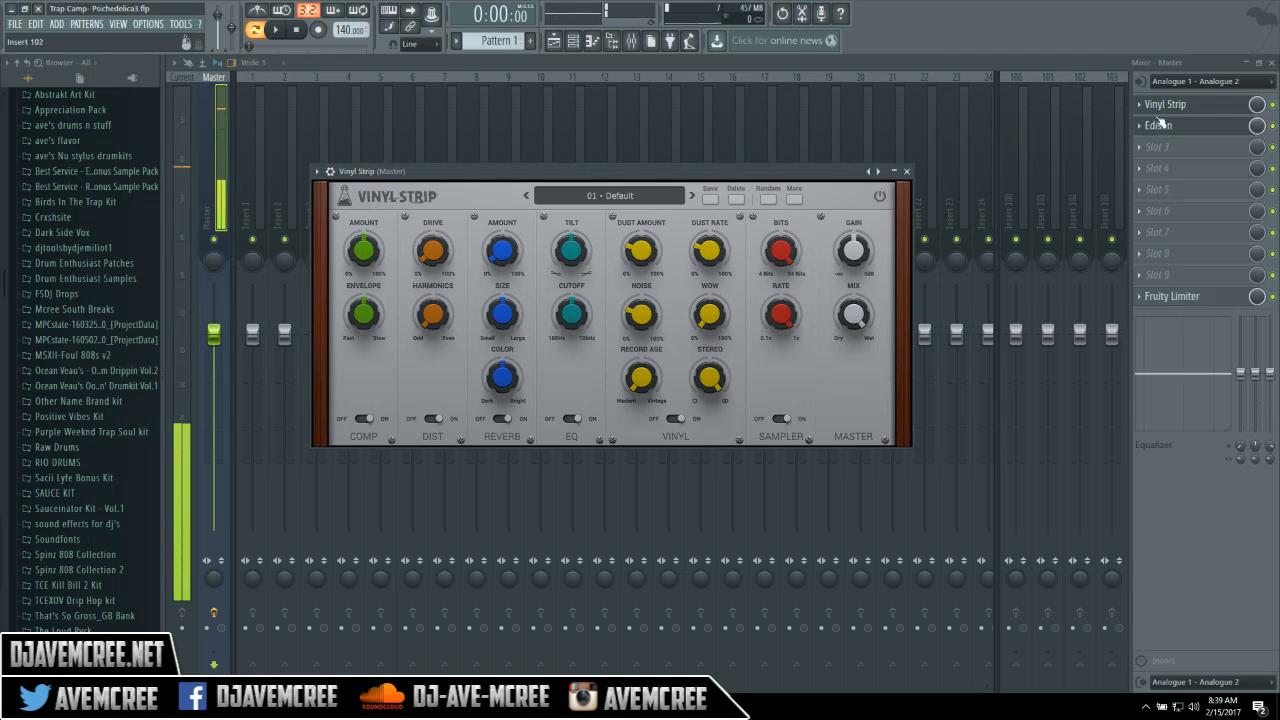
{"action": "left_click", "coordinate": [1273, 106]}
{"action": "left_click", "coordinate": [1273, 105]}
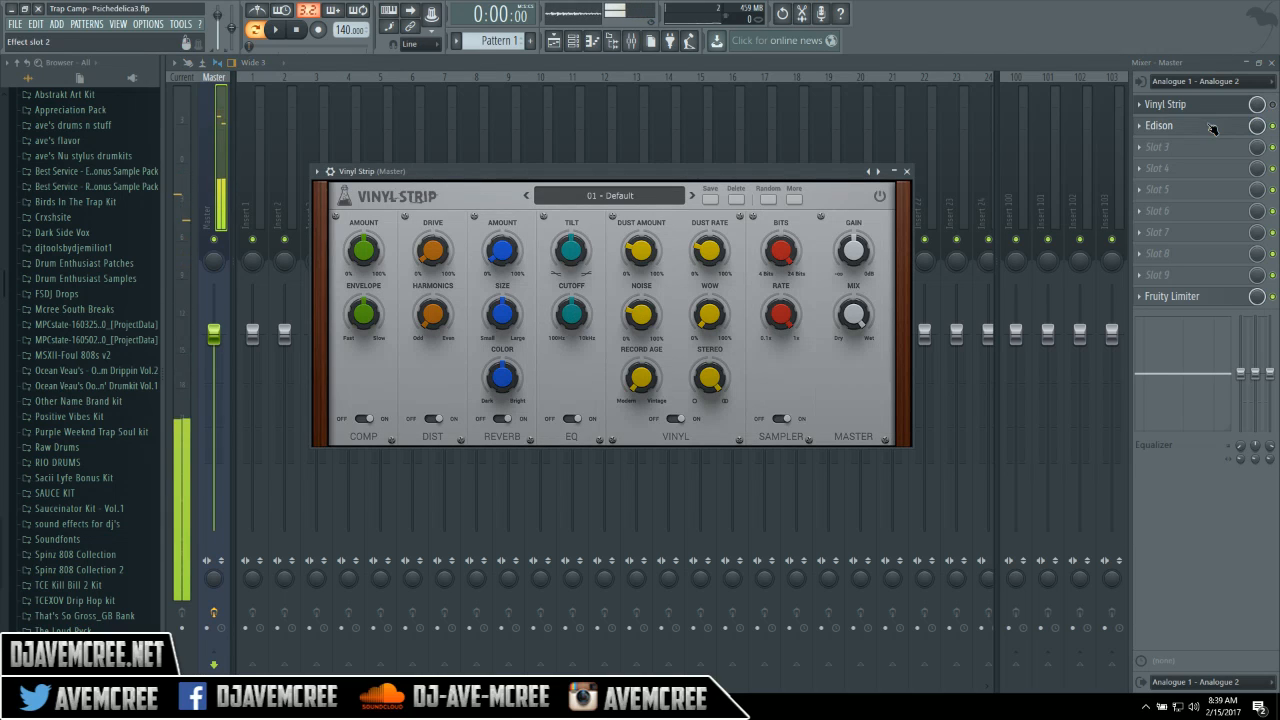
Open Edison from the master track, make its window detached and reposition it over the mixer.
{"action": "left_click", "coordinate": [1212, 128]}
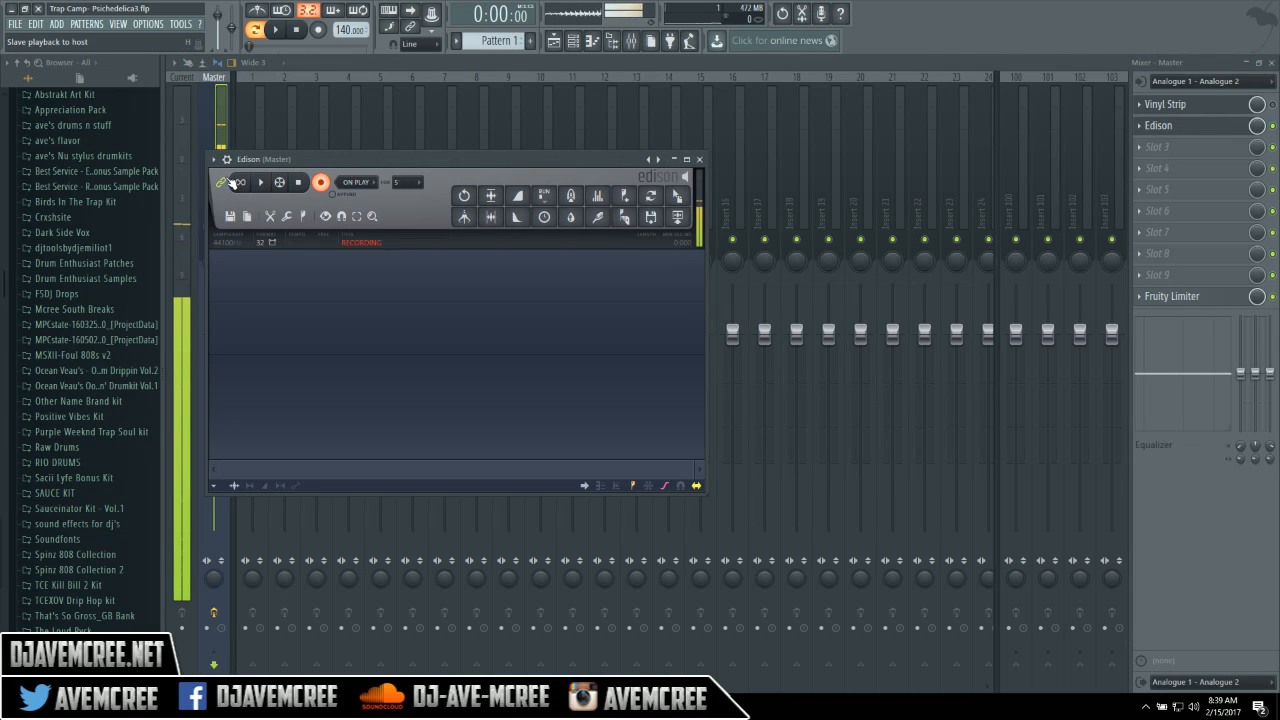
{"action": "left_click", "coordinate": [213, 160]}
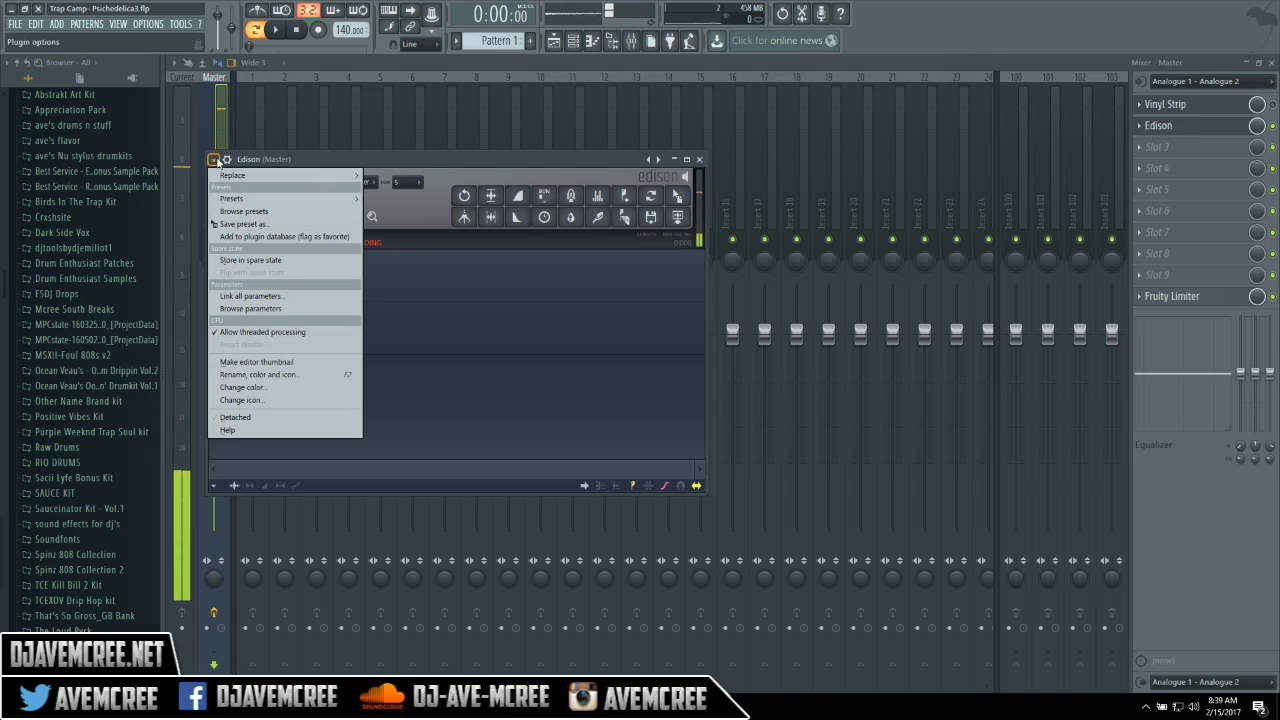
{"action": "left_click", "coordinate": [238, 417]}
{"action": "left_click_drag", "start_coordinate": [407, 157], "coordinate": [438, 221]}
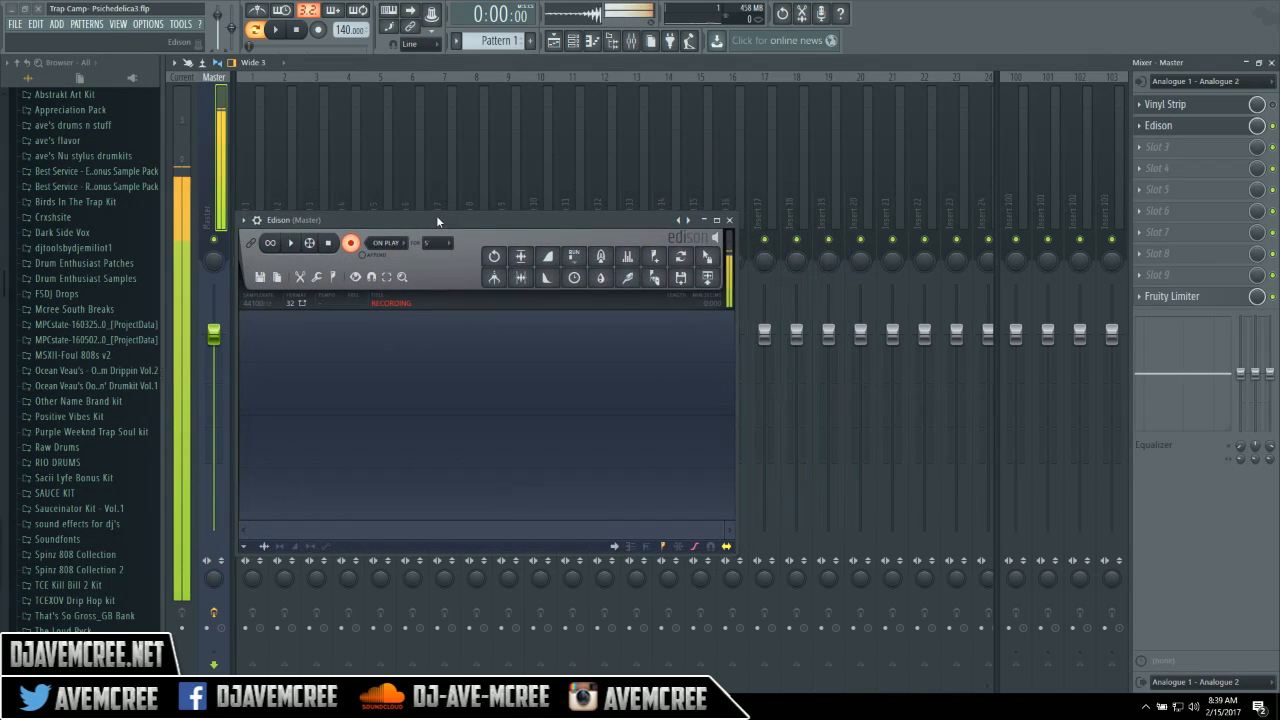
Set Edison's recording mode to On input and record a voice test about 3 seconds long.
{"action": "left_click", "coordinate": [351, 243]}
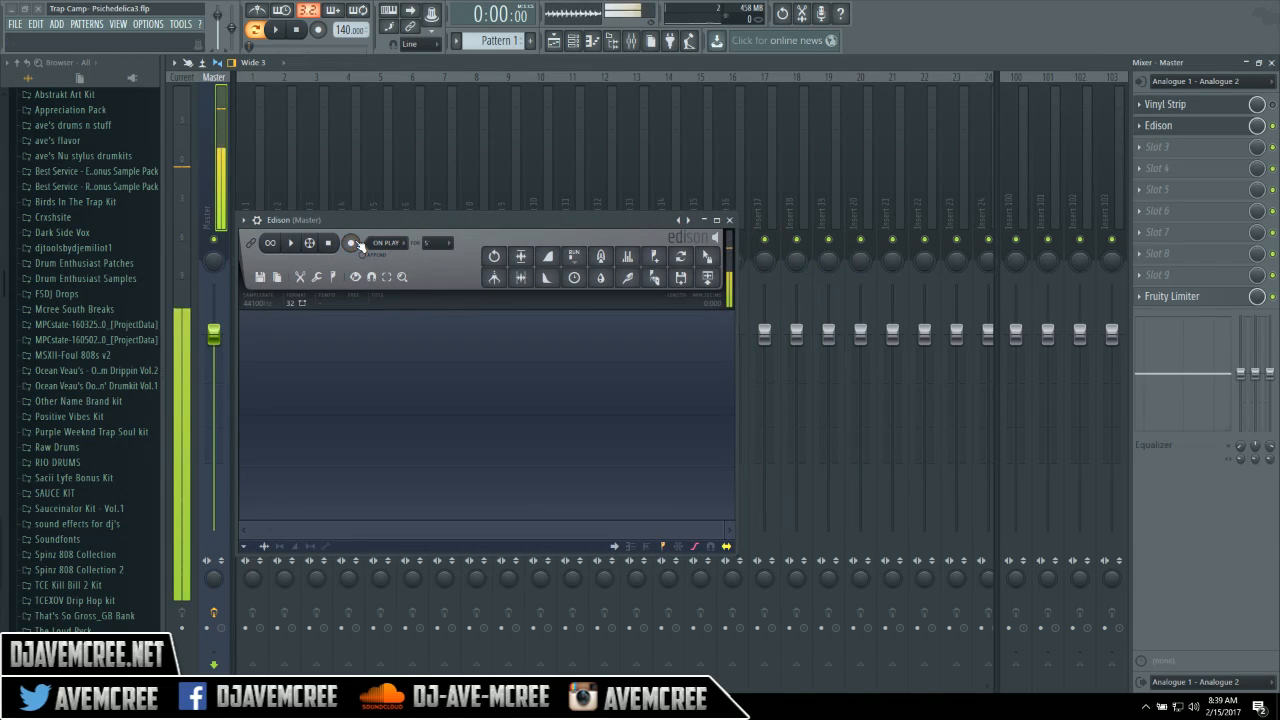
{"action": "left_click", "coordinate": [407, 246]}
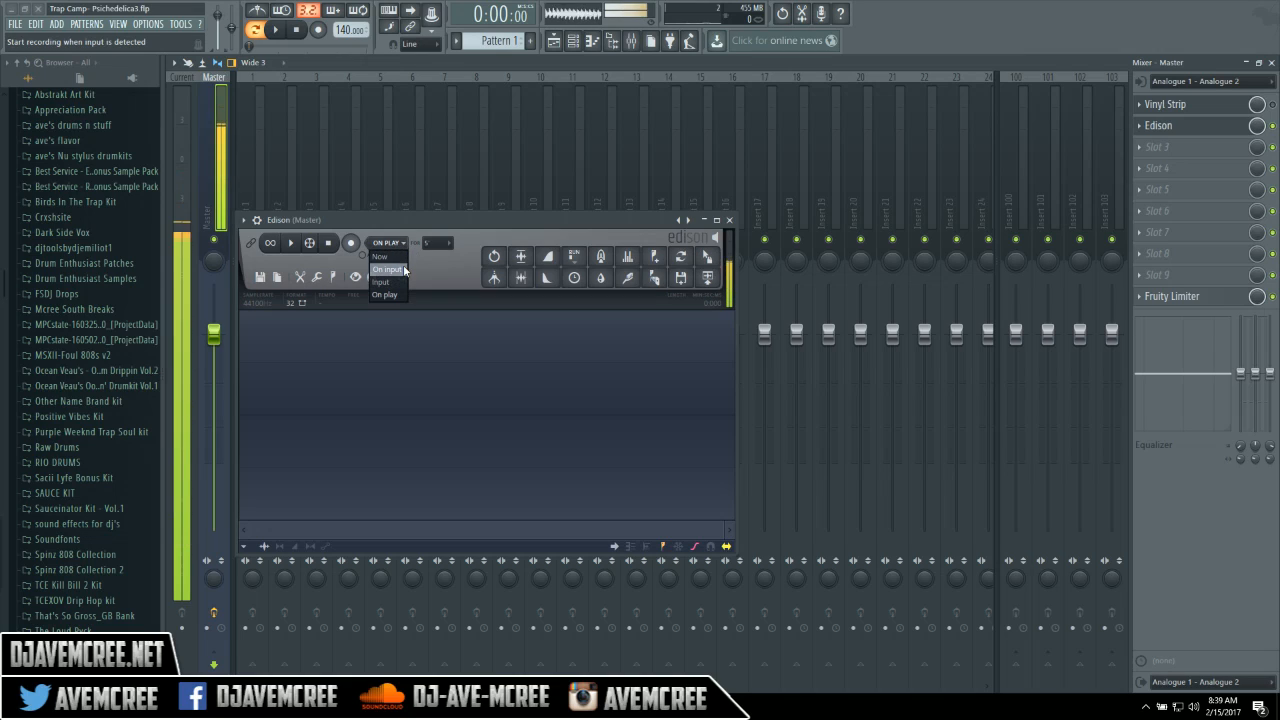
{"action": "left_click", "coordinate": [404, 269]}
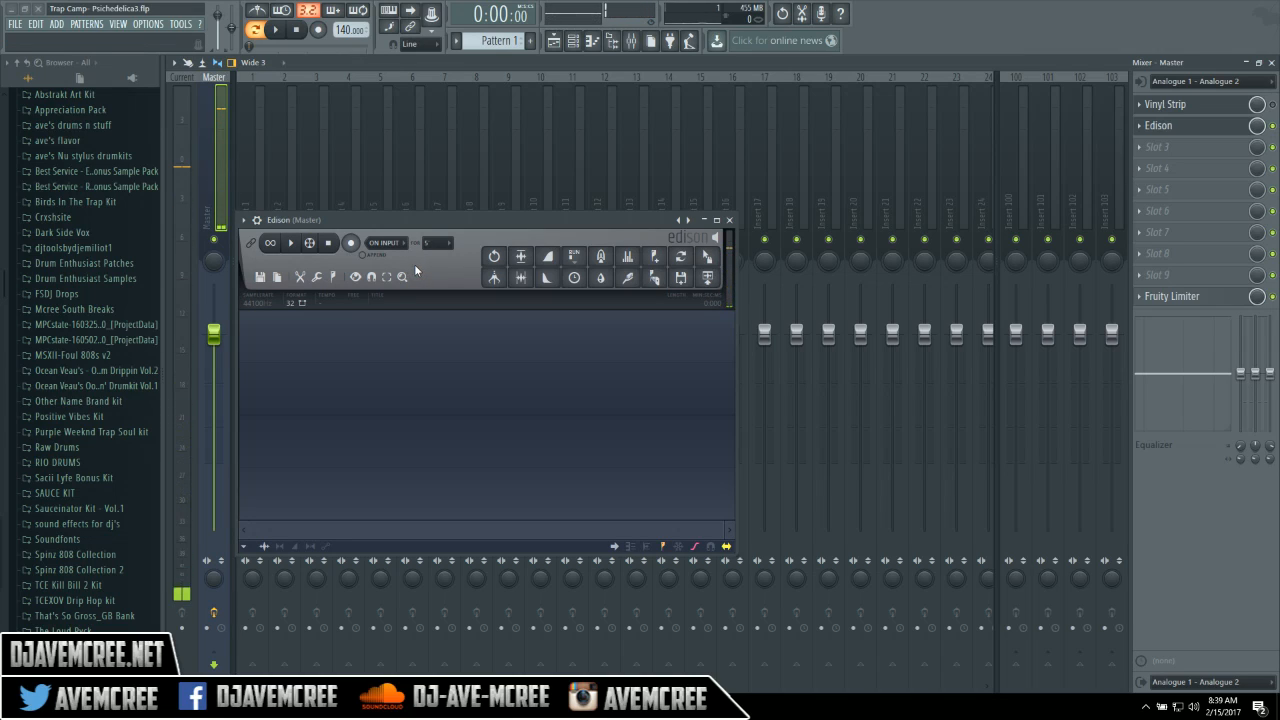
{"action": "left_click", "coordinate": [353, 244]}
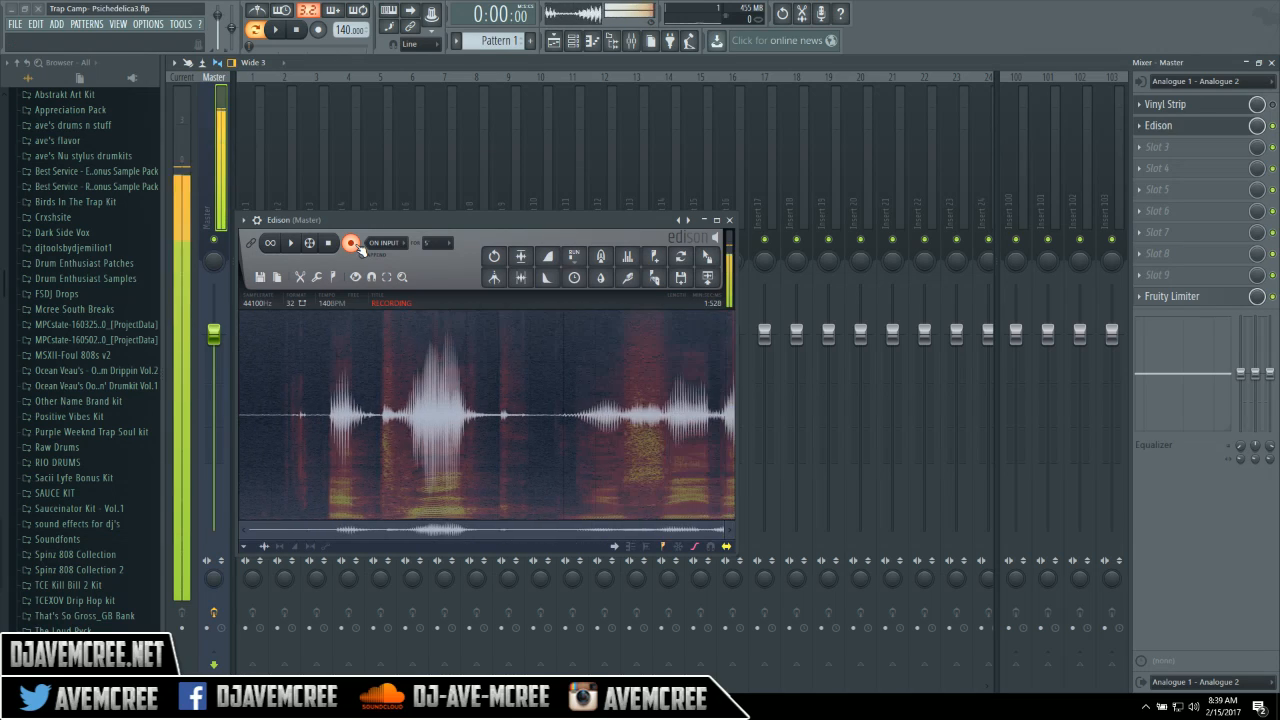
{"action": "left_click", "coordinate": [352, 243]}
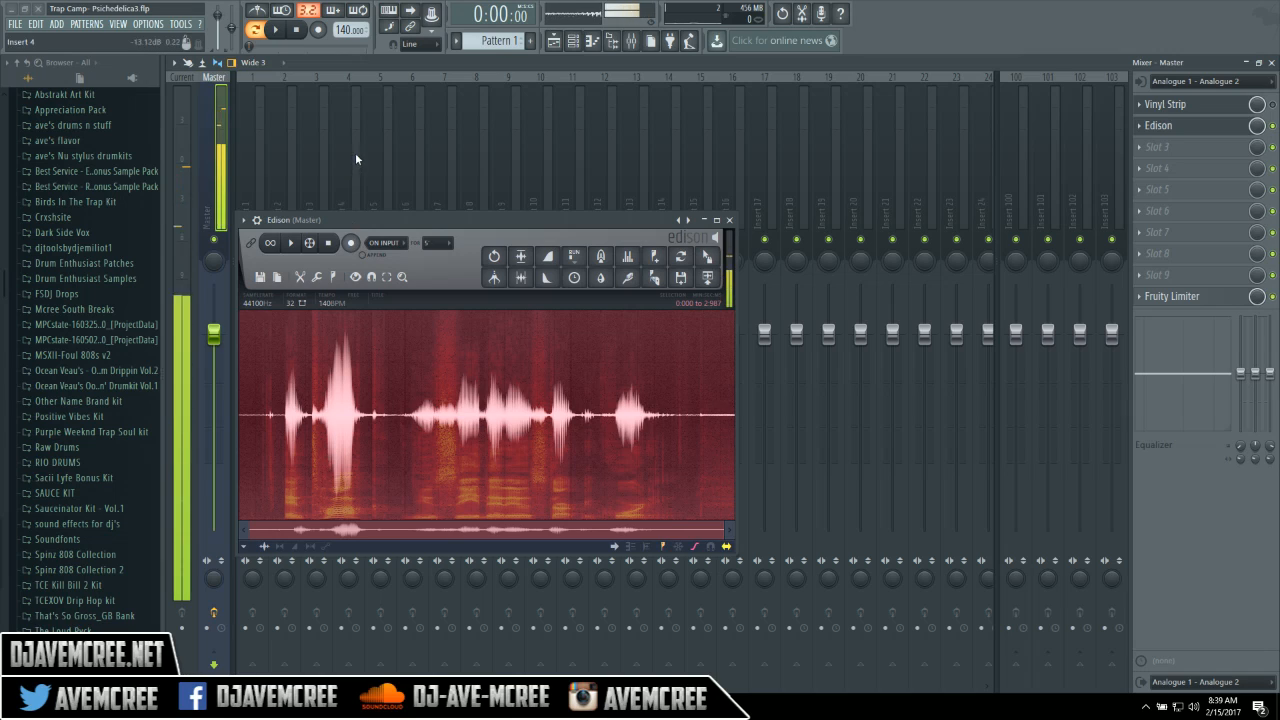
Reposition the Edison window clear of the camera view and record about 12 seconds of the incoming synth audio.
{"action": "left_click_drag", "start_coordinate": [398, 221], "coordinate": [215, 337]}
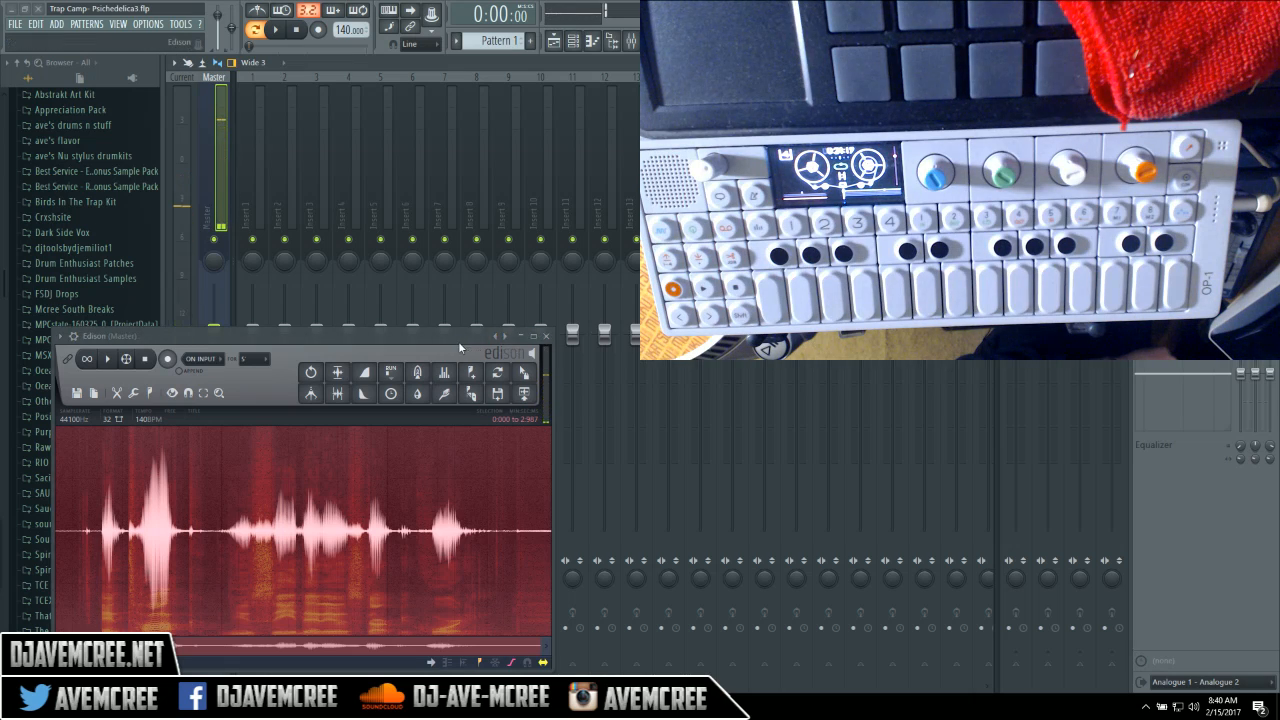
{"action": "left_click_drag", "start_coordinate": [437, 338], "coordinate": [438, 325]}
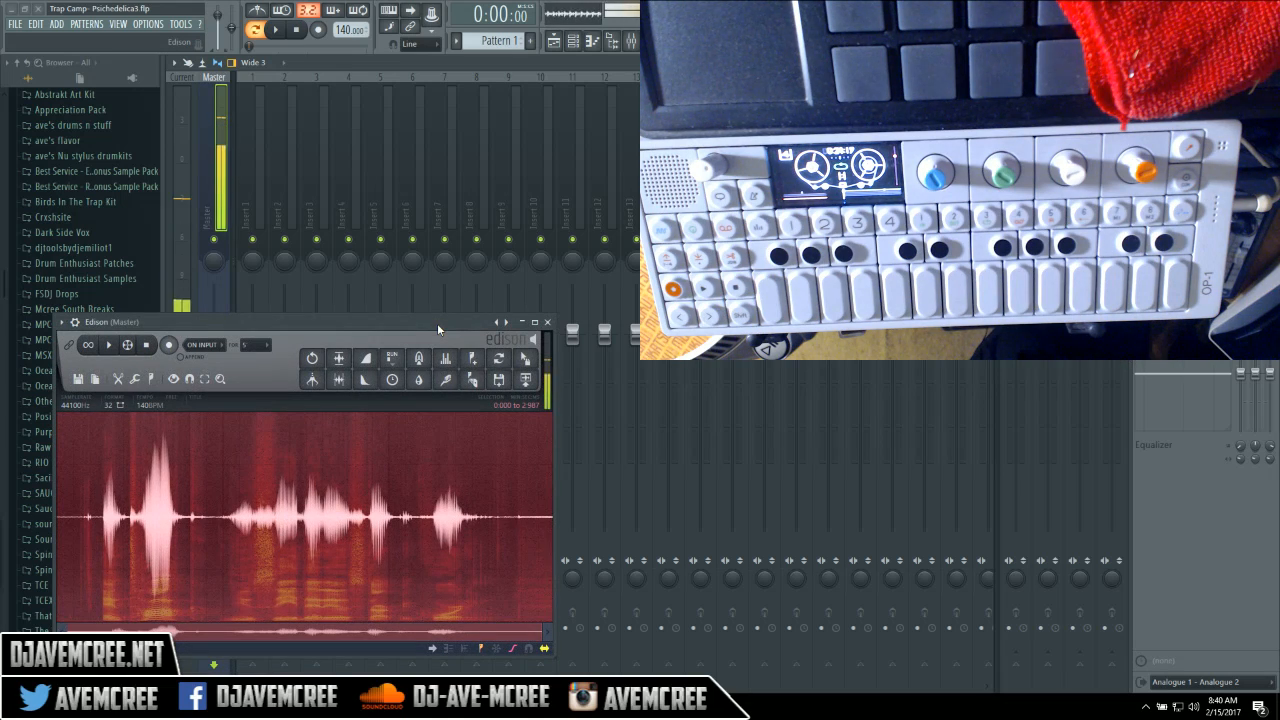
{"action": "left_click_drag", "start_coordinate": [437, 323], "coordinate": [456, 213]}
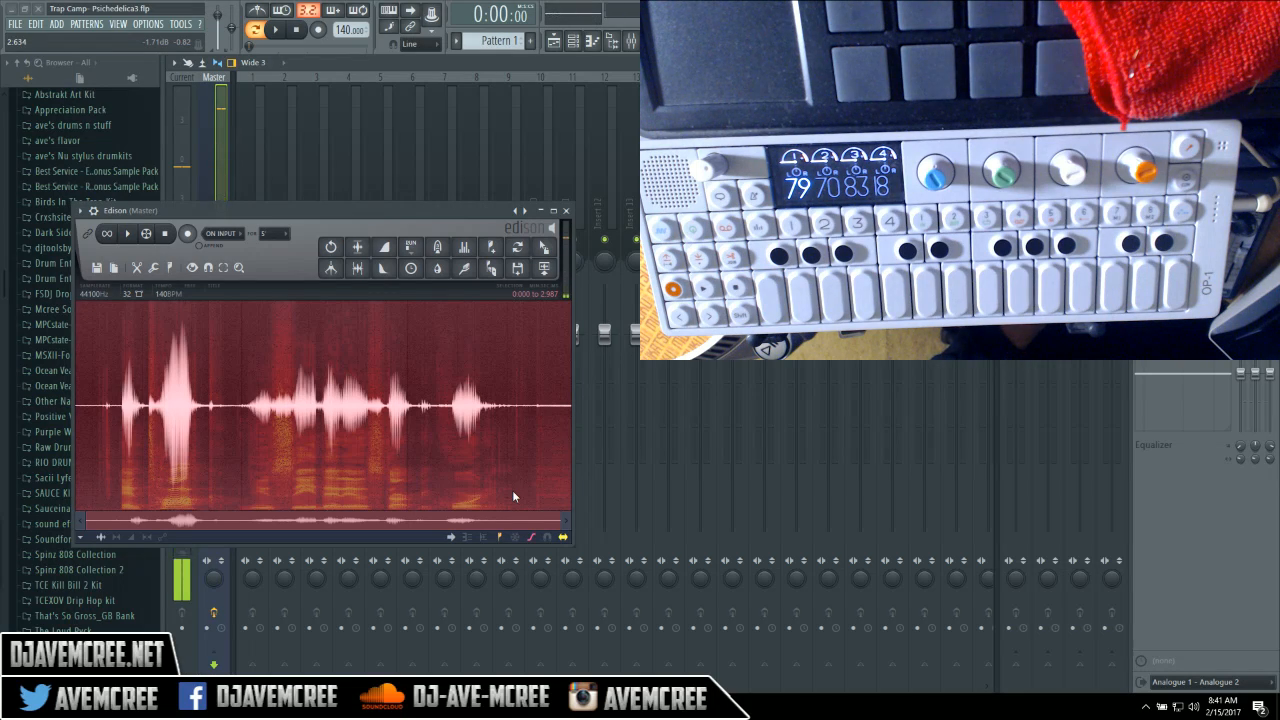
{"action": "left_click", "coordinate": [190, 238]}
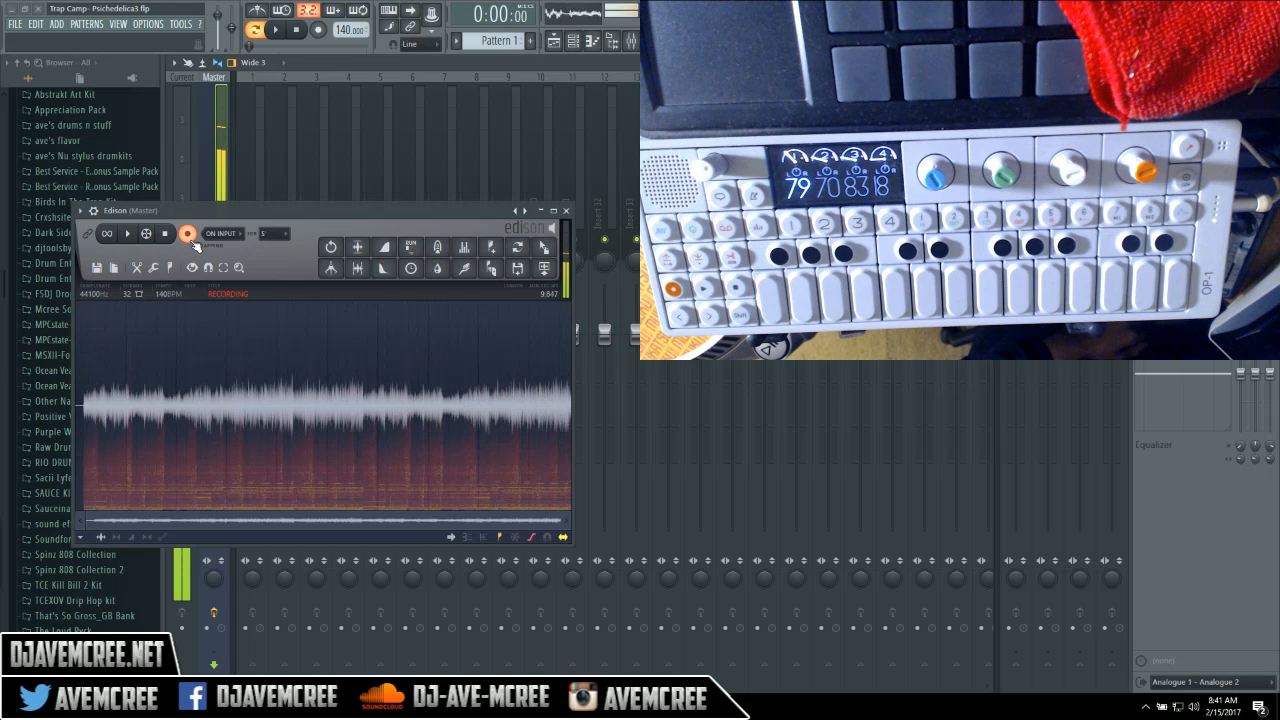
{"action": "left_click", "coordinate": [192, 240]}
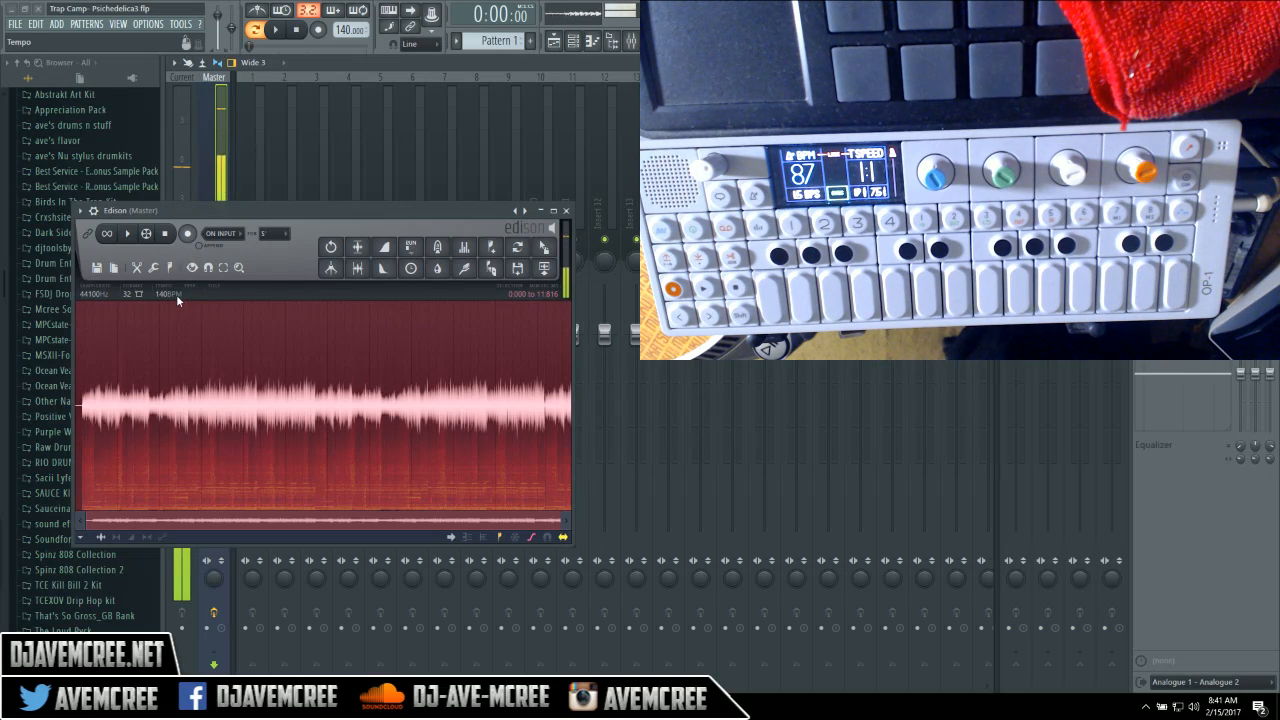
{"action": "left_click", "coordinate": [109, 294]}
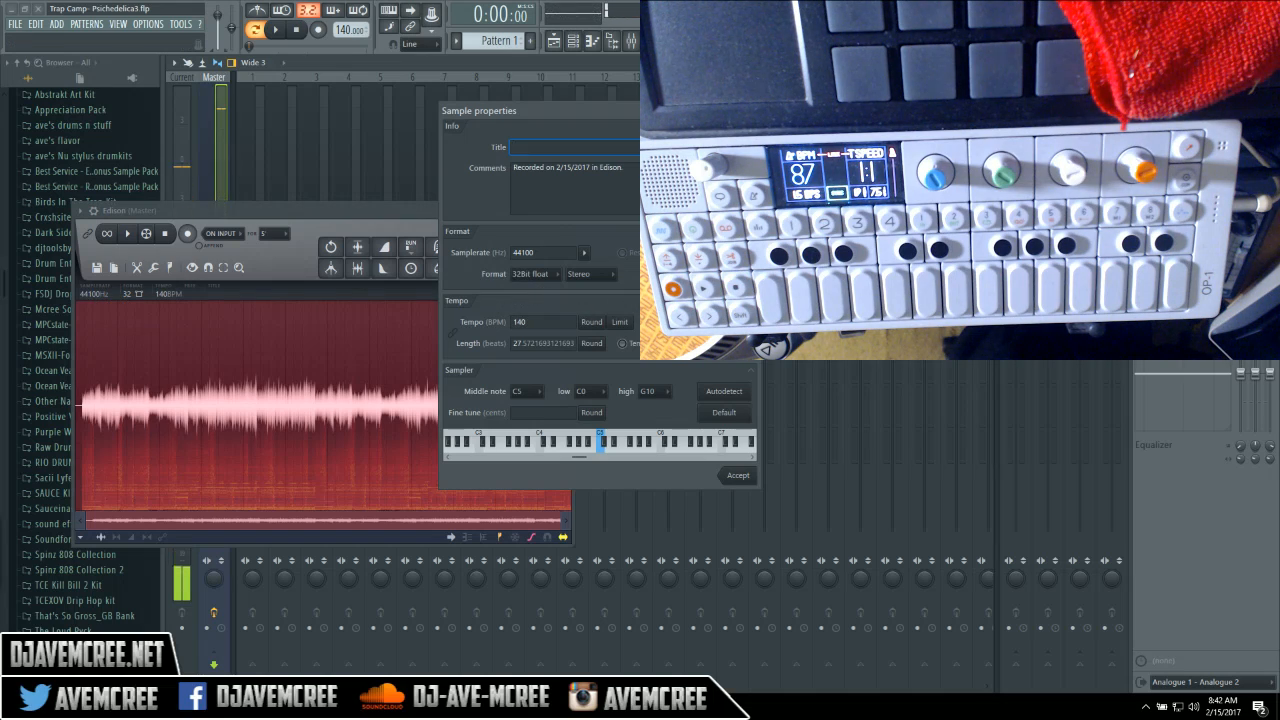
{"action": "left_click", "coordinate": [561, 277]}
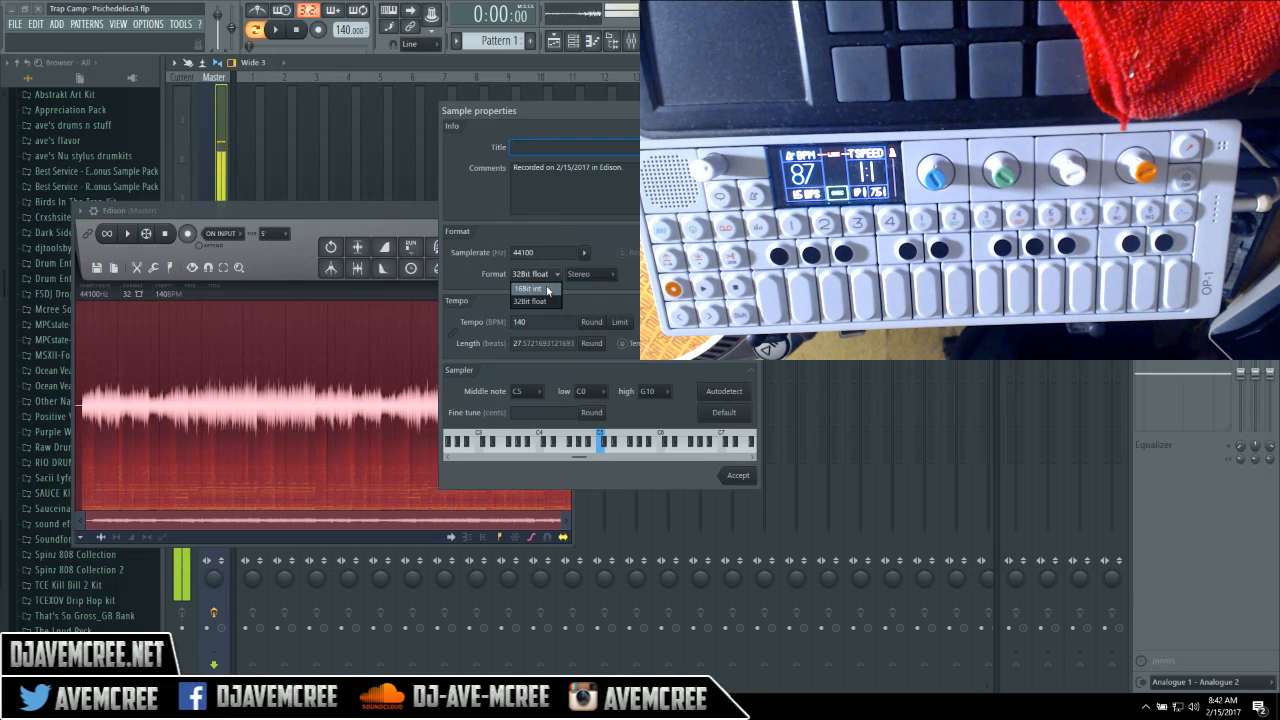
{"action": "left_click", "coordinate": [547, 289]}
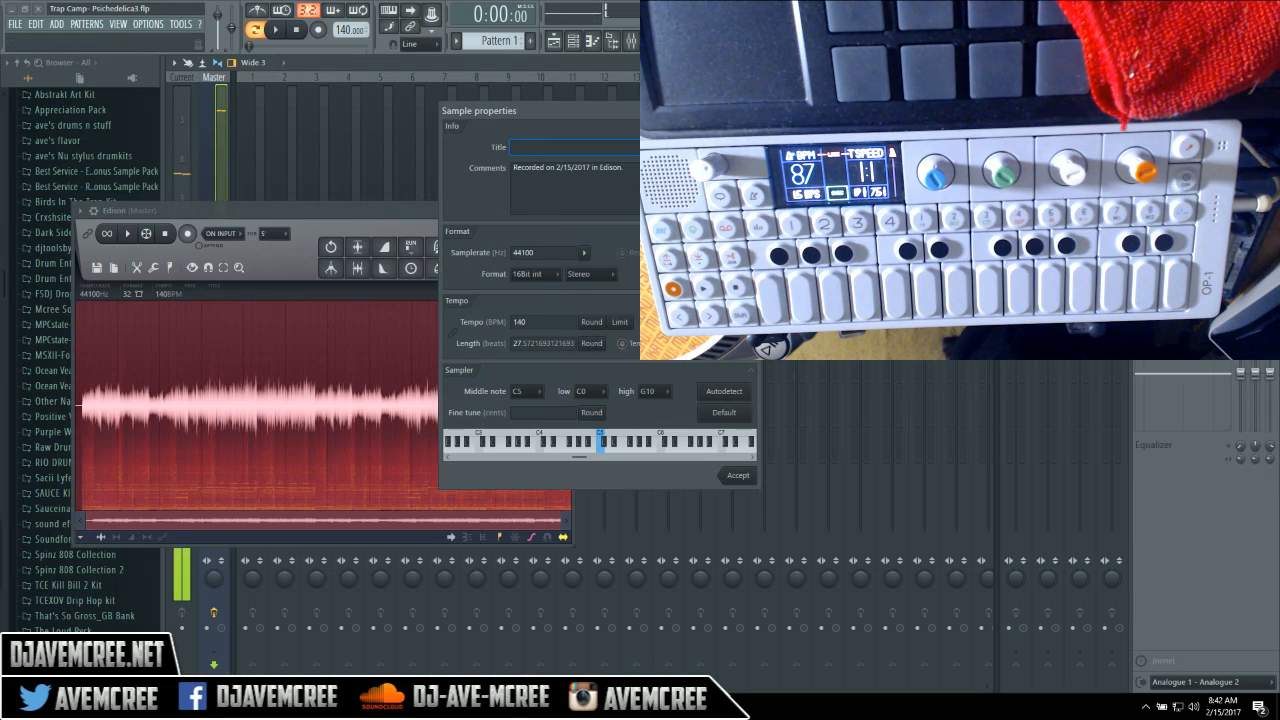
{"action": "left_click", "coordinate": [750, 111]}
Set the project tempo to 87 BPM and give the Edison recording a tempo of 87 BPM with tempo-sync enabled.
{"action": "left_click_drag", "start_coordinate": [346, 31], "coordinate": [346, 30]}
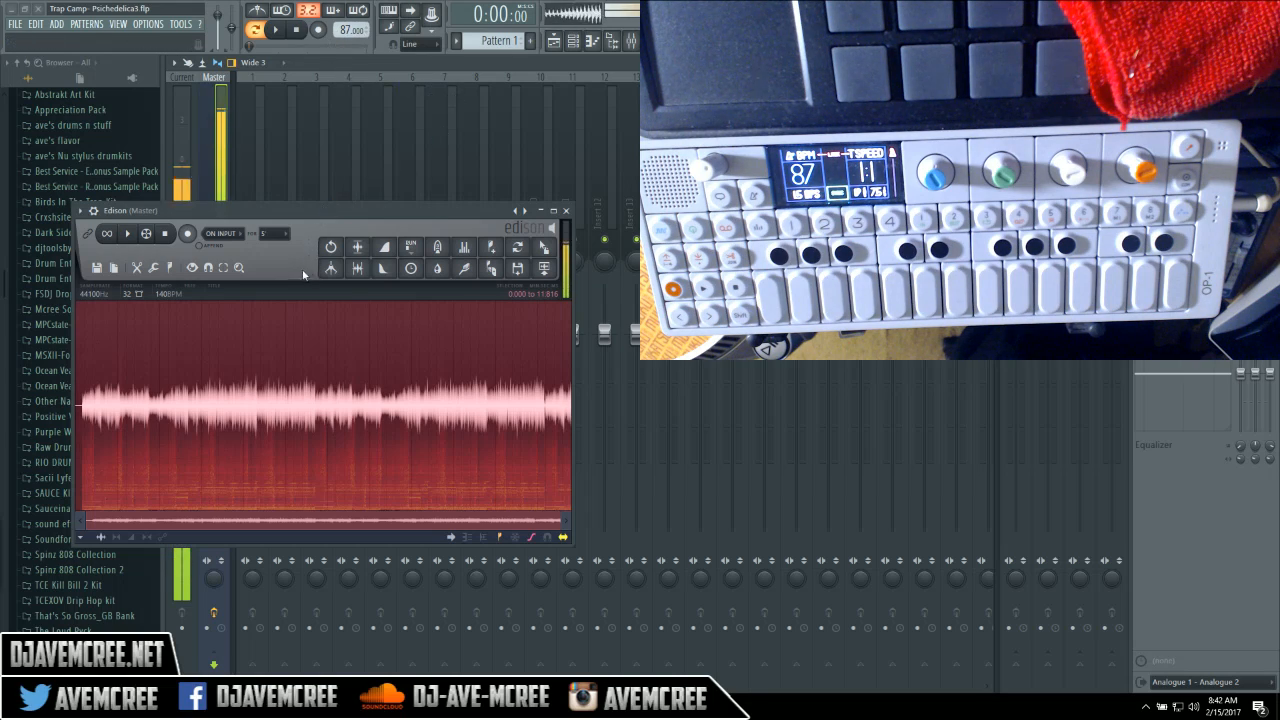
{"action": "left_click", "coordinate": [108, 295]}
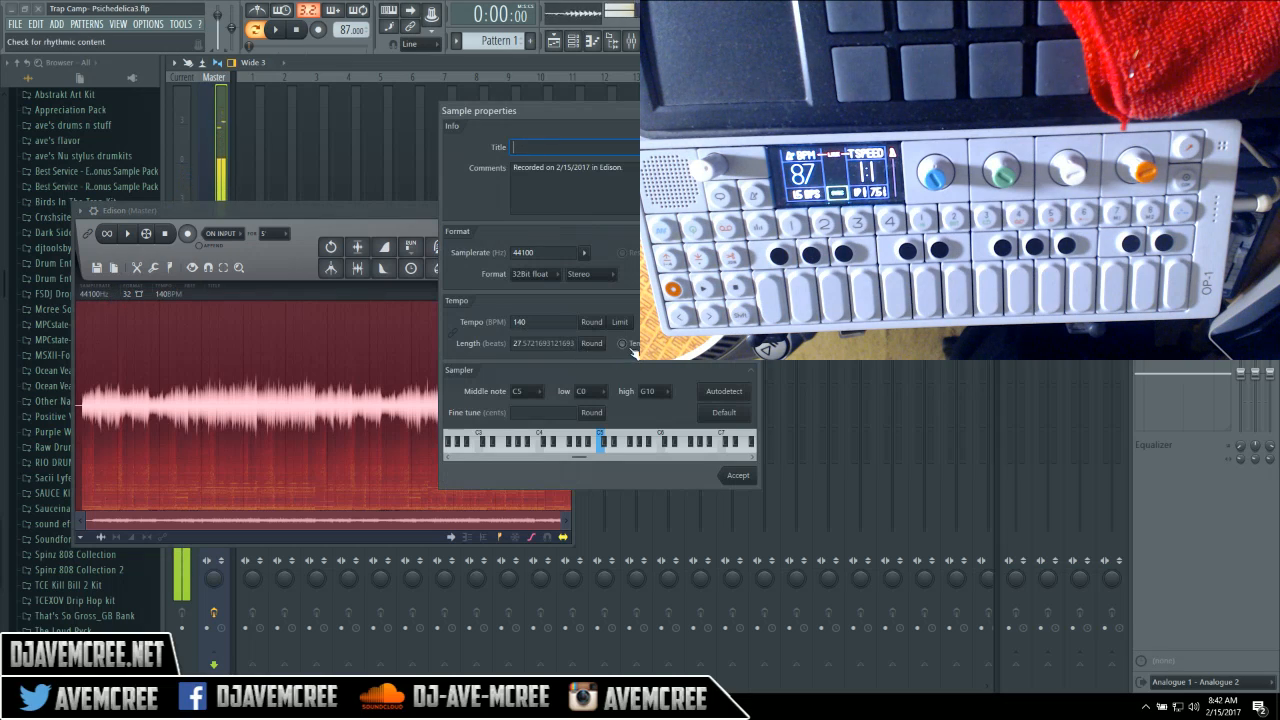
{"action": "left_click", "coordinate": [528, 322]}
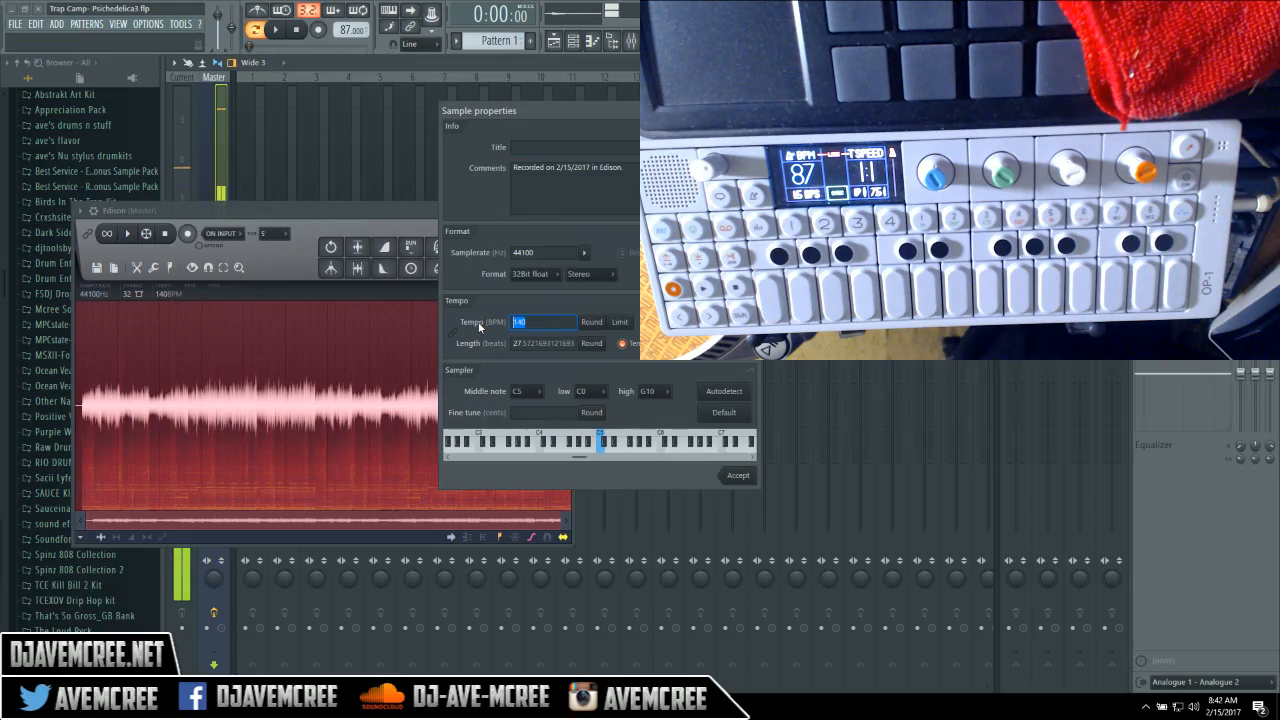
{"action": "type", "text": "87"}
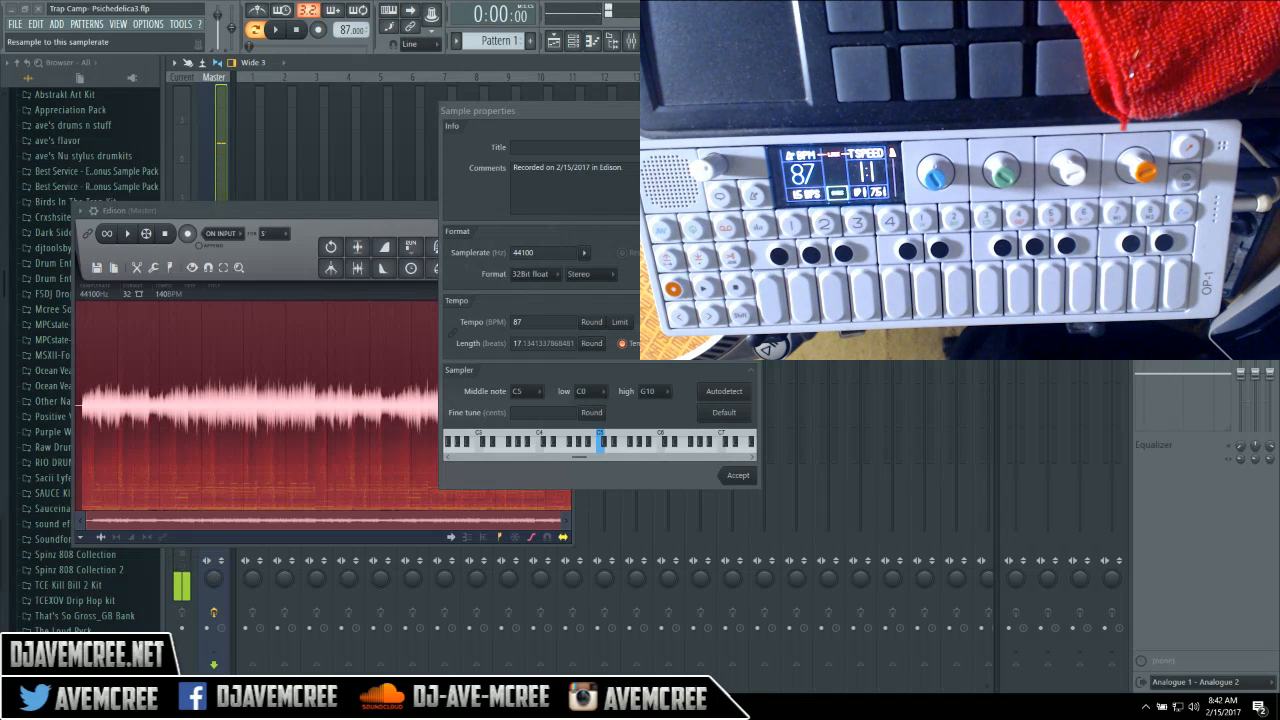
Change the sample format to 16Bit int, bring the whole properties window into view and accept the sample properties.
{"action": "left_click", "coordinate": [549, 276]}
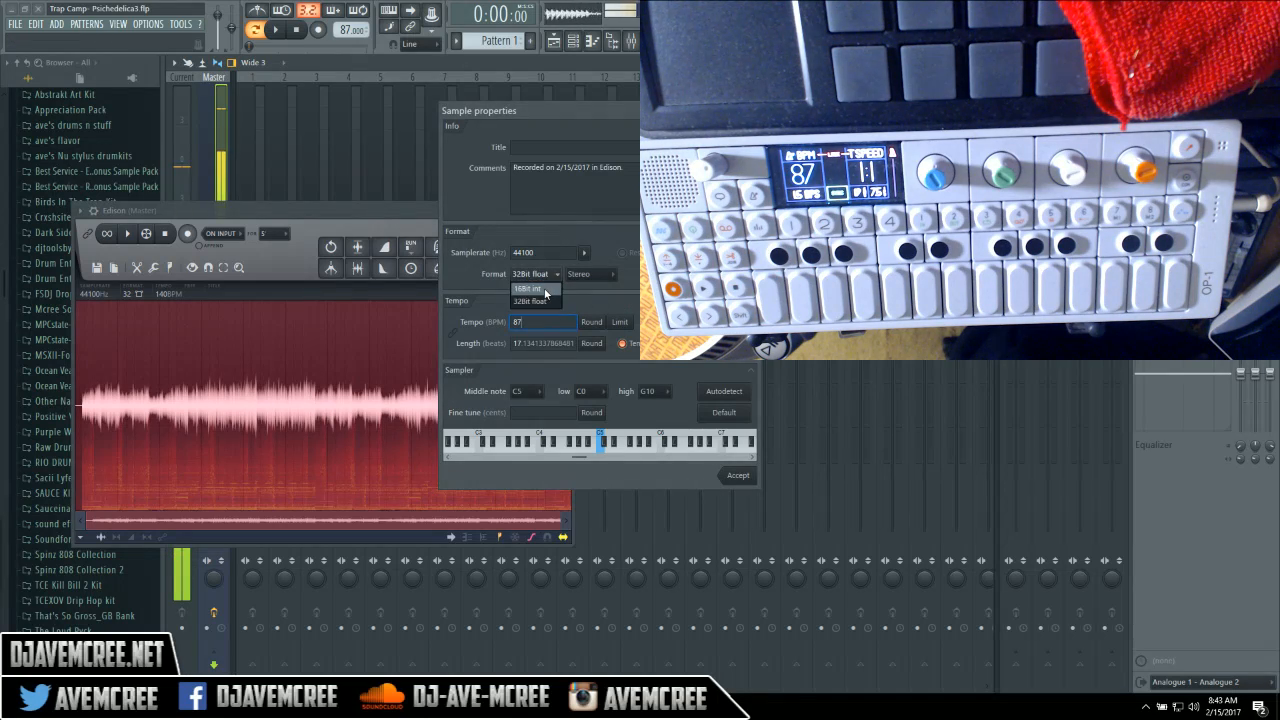
{"action": "left_click", "coordinate": [546, 290]}
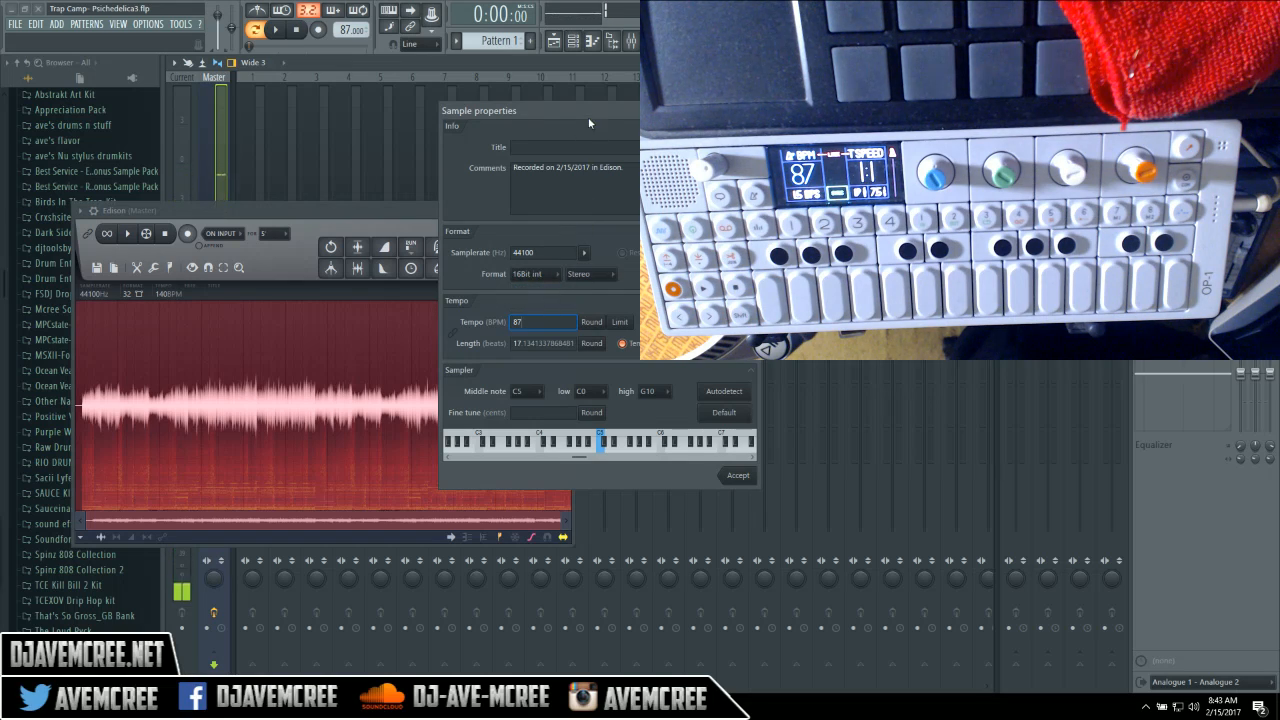
{"action": "left_click_drag", "start_coordinate": [588, 113], "coordinate": [511, 115]}
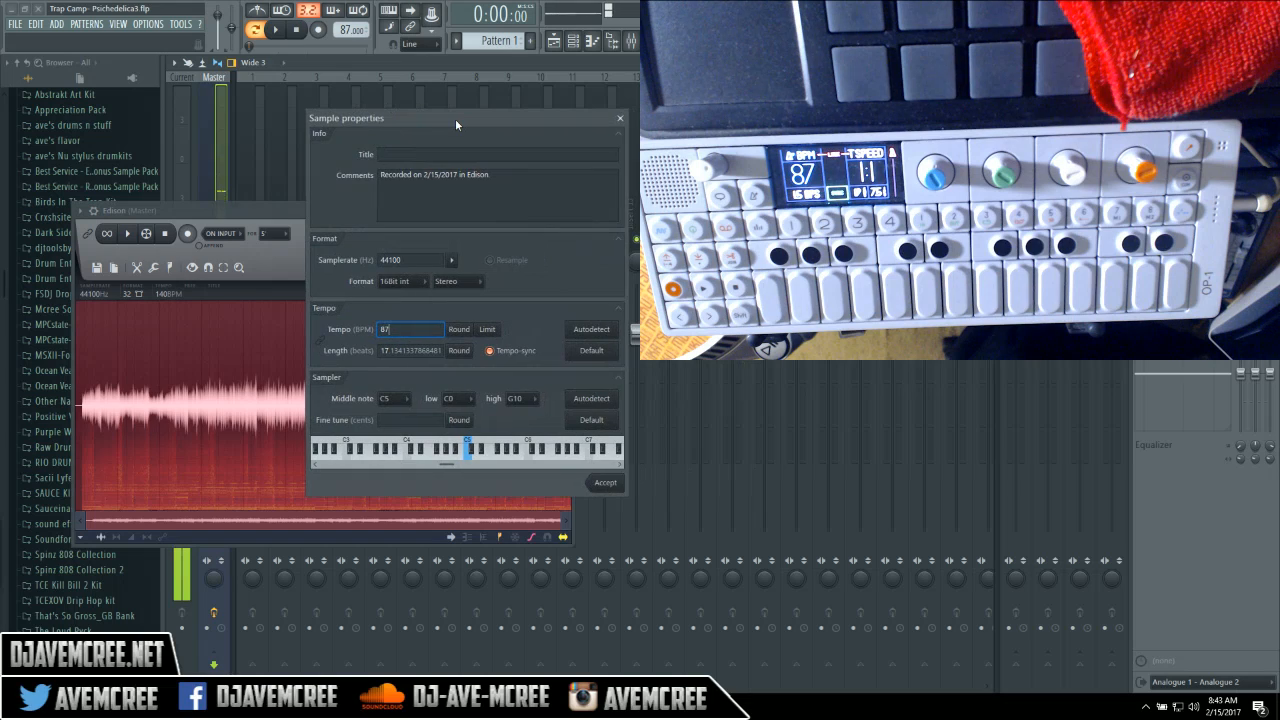
{"action": "left_click", "coordinate": [606, 484]}
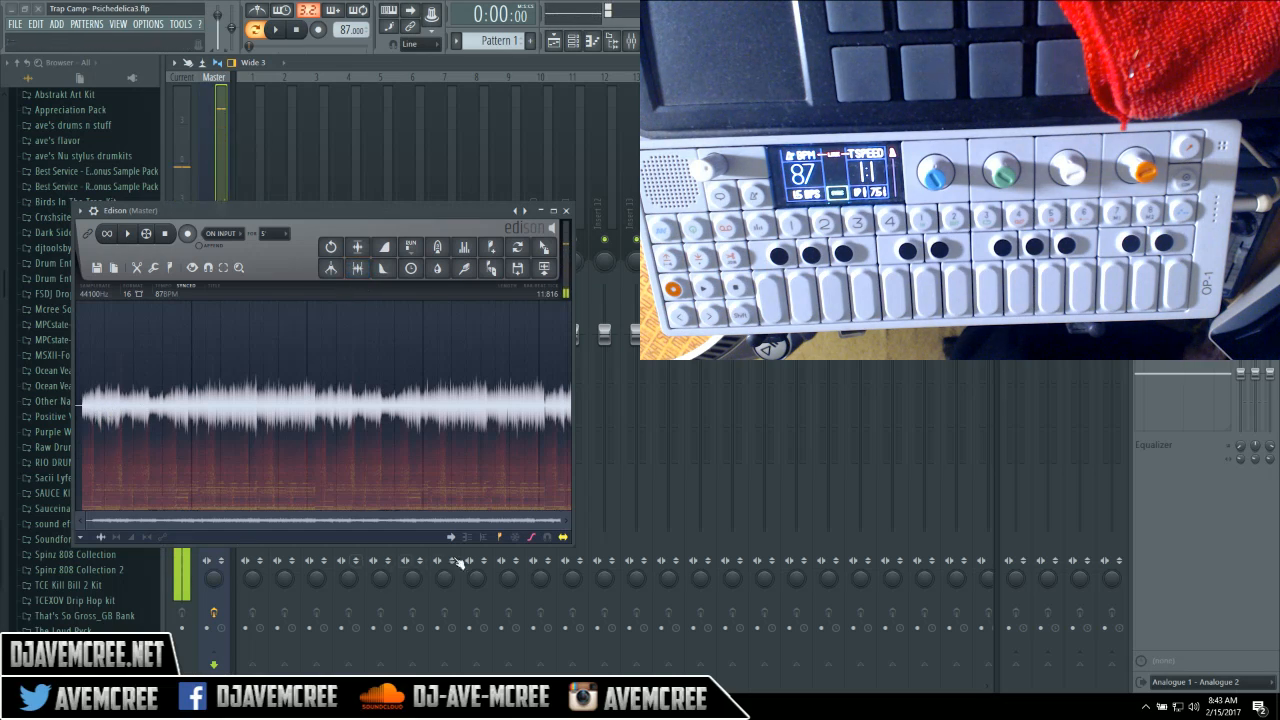
Trim the silence from the start of the recording in Edison.
{"action": "left_click_drag", "start_coordinate": [557, 524], "coordinate": [165, 529]}
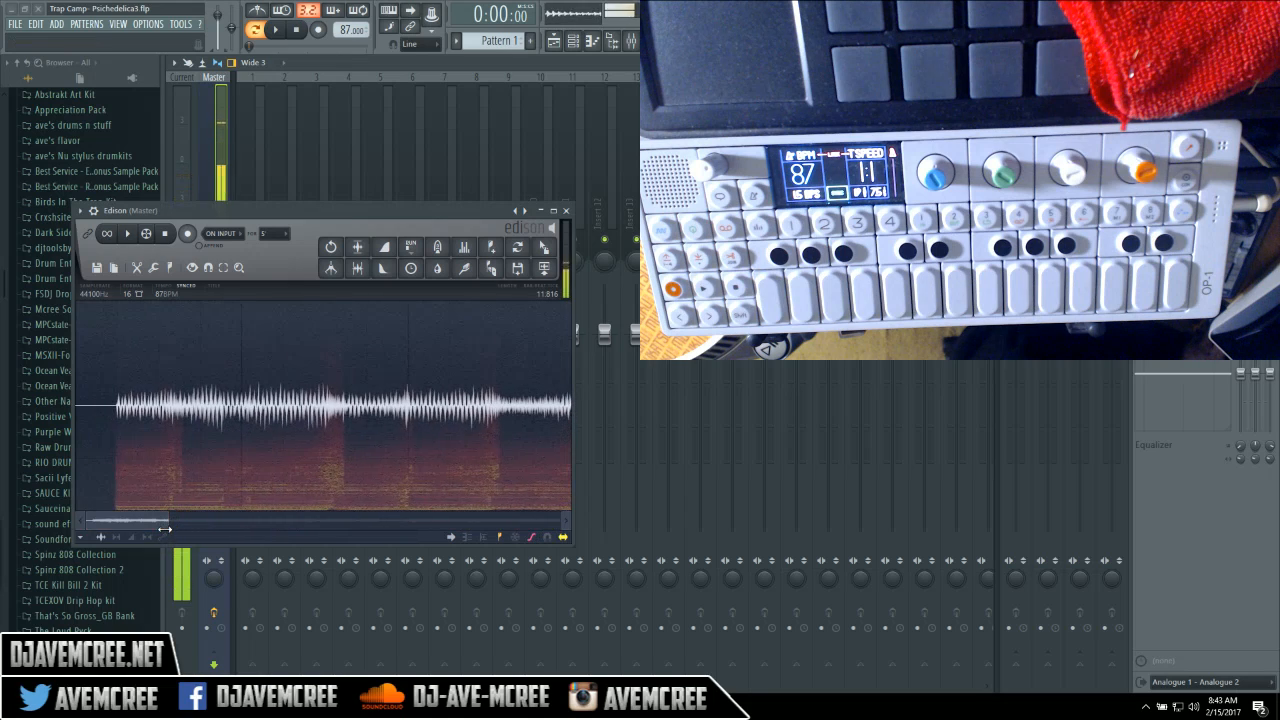
{"action": "left_click", "coordinate": [360, 279]}
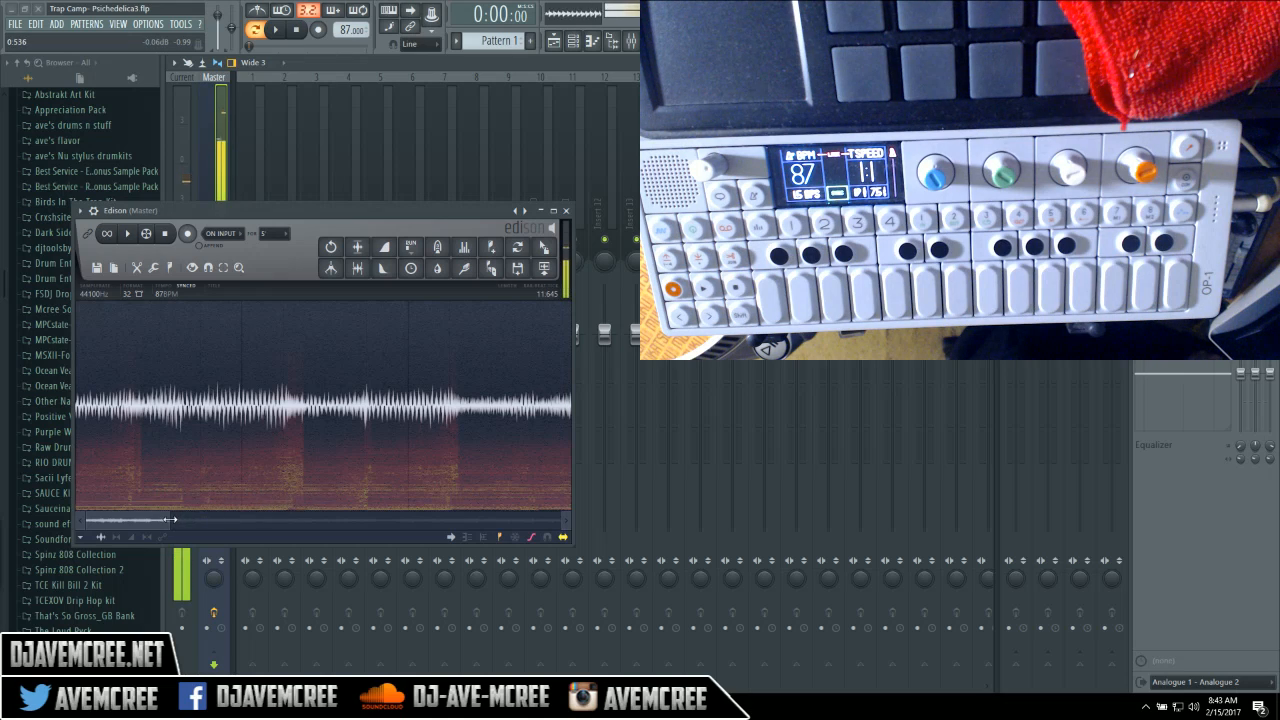
{"action": "left_click_drag", "start_coordinate": [170, 520], "coordinate": [529, 508]}
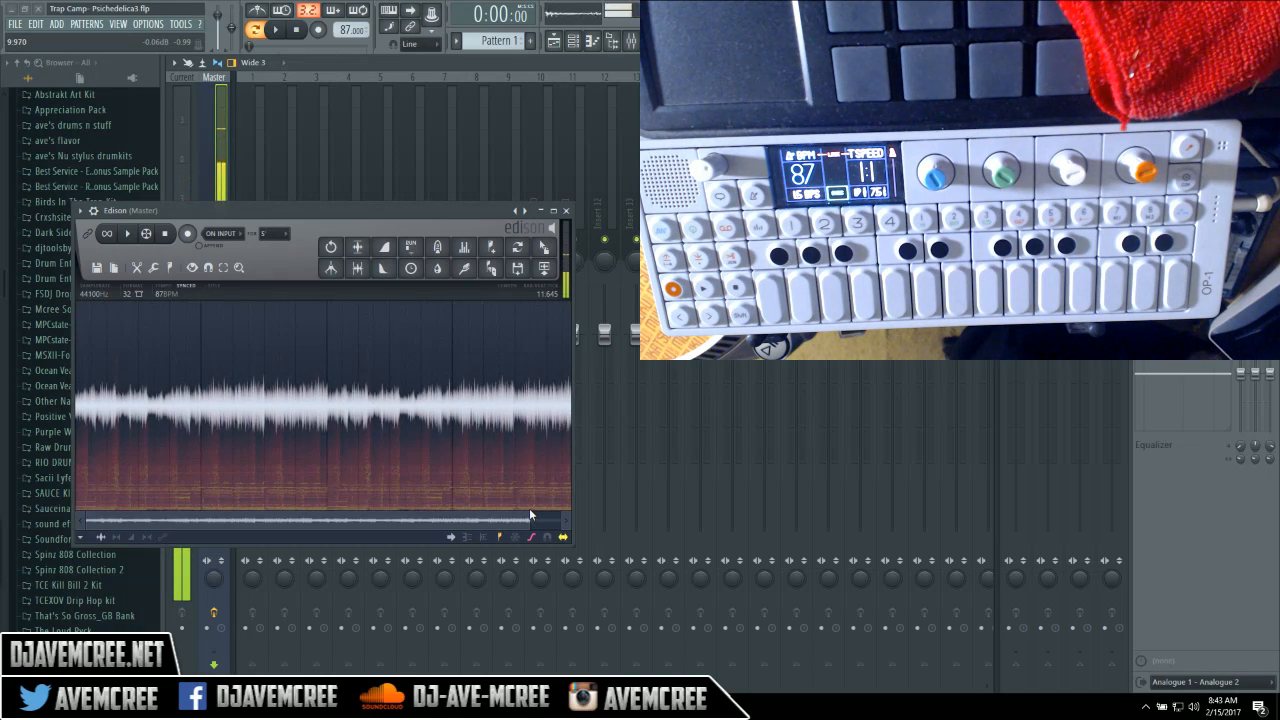
{"action": "left_click_drag", "start_coordinate": [549, 514], "coordinate": [565, 522]}
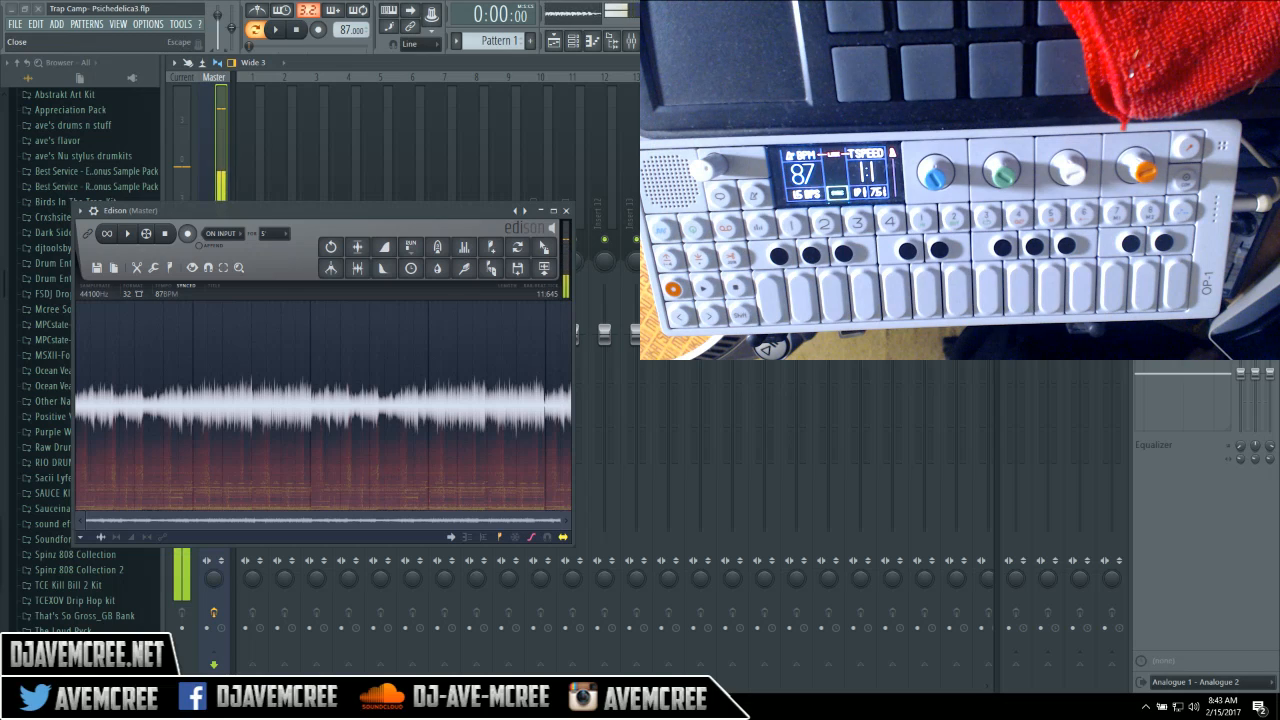
Close the windows covering the playlist, switch to song mode and reposition Edison over the playlist.
{"action": "left_click", "coordinate": [1270, 63]}
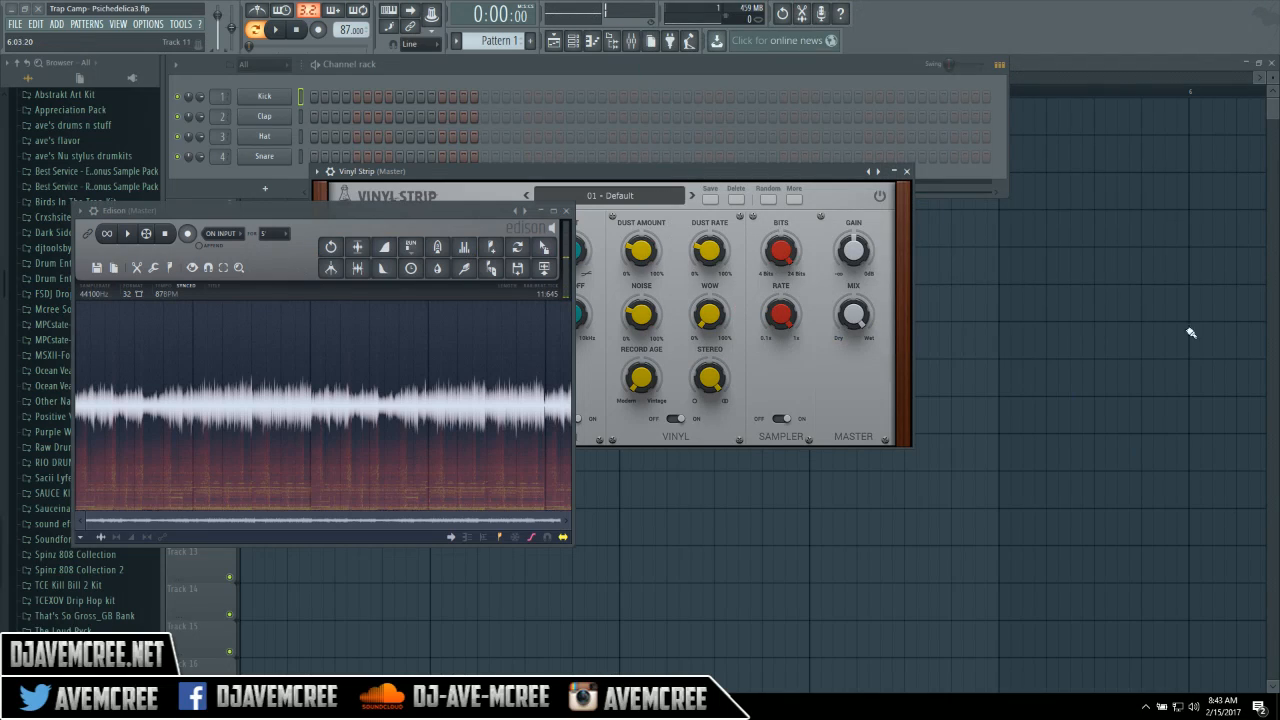
{"action": "left_click", "coordinate": [1141, 74]}
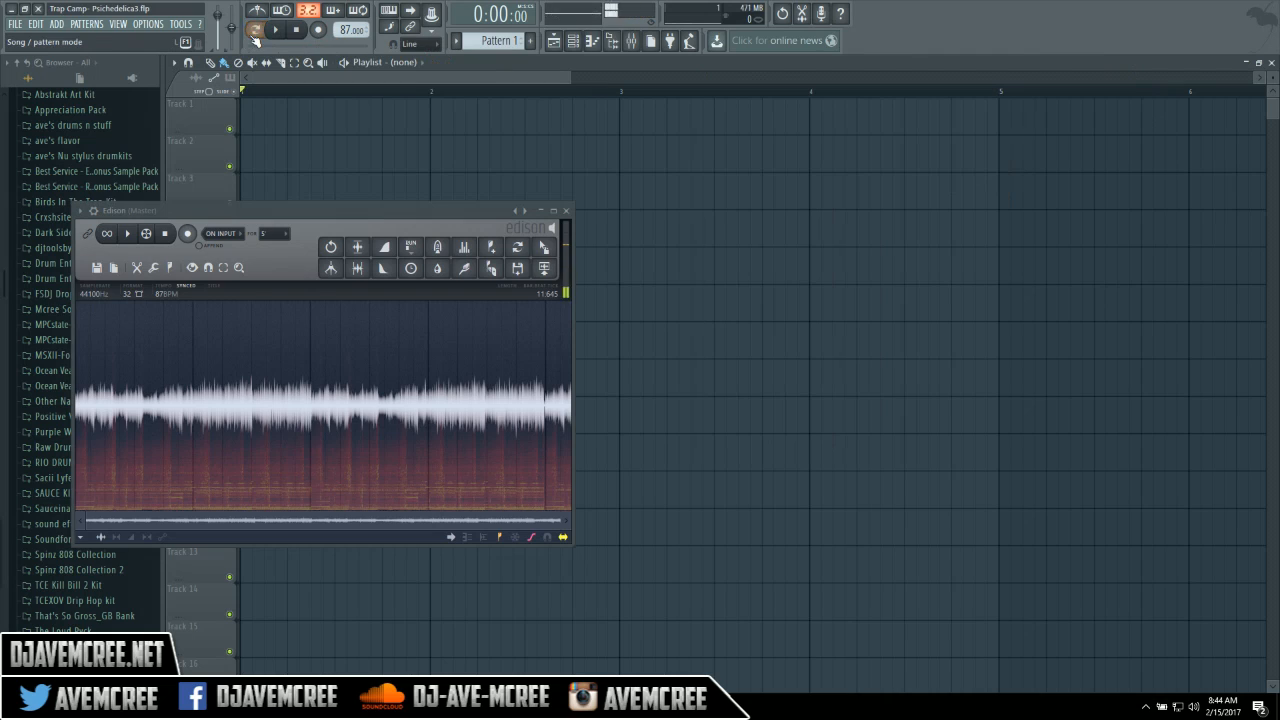
{"action": "left_click_drag", "start_coordinate": [353, 212], "coordinate": [516, 261]}
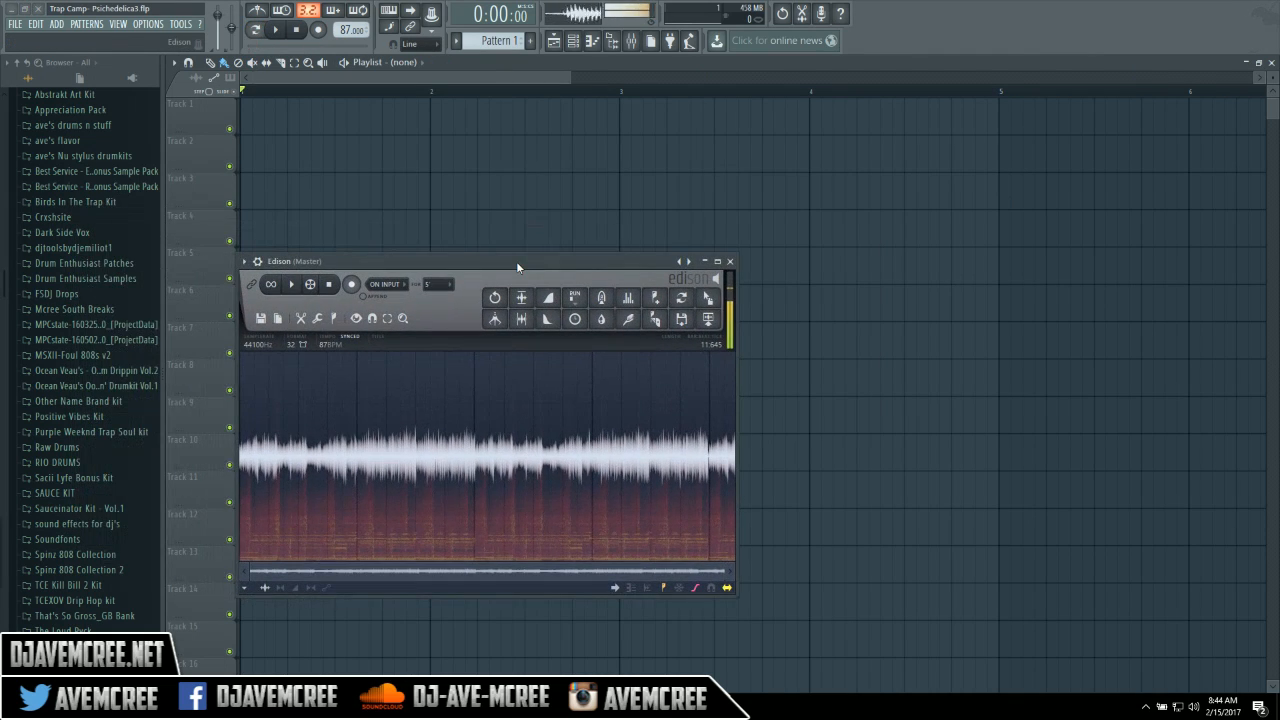
Send the Edison recording to the playlist on Track 1 and trim the clip so it ends at bar 5.
{"action": "left_click", "coordinate": [709, 320]}
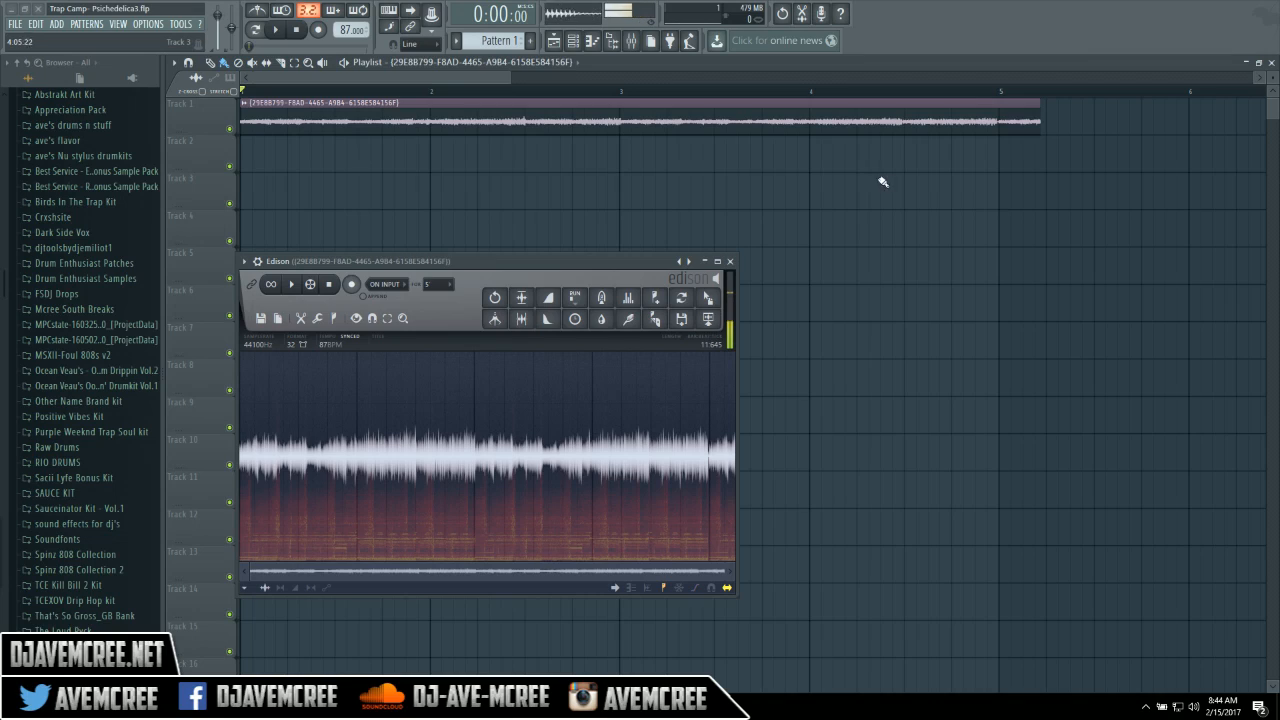
{"action": "left_click", "coordinate": [560, 95]}
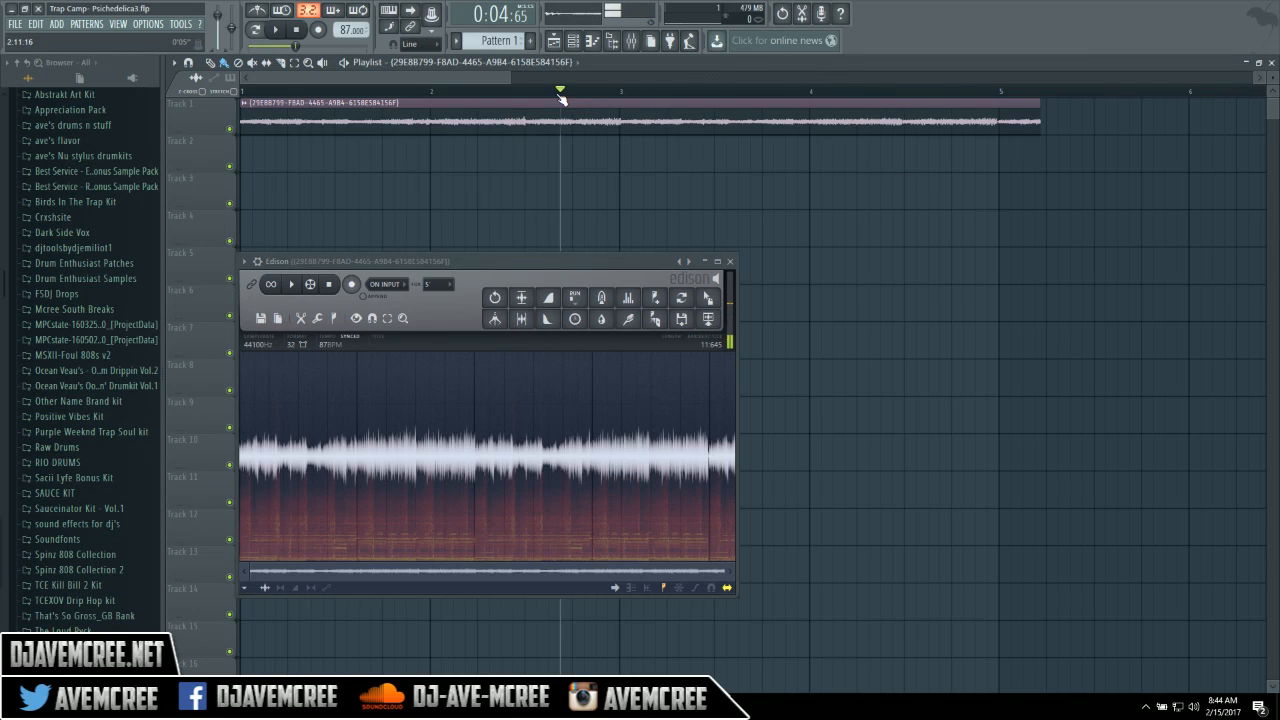
{"action": "right_click", "coordinate": [1018, 120]}
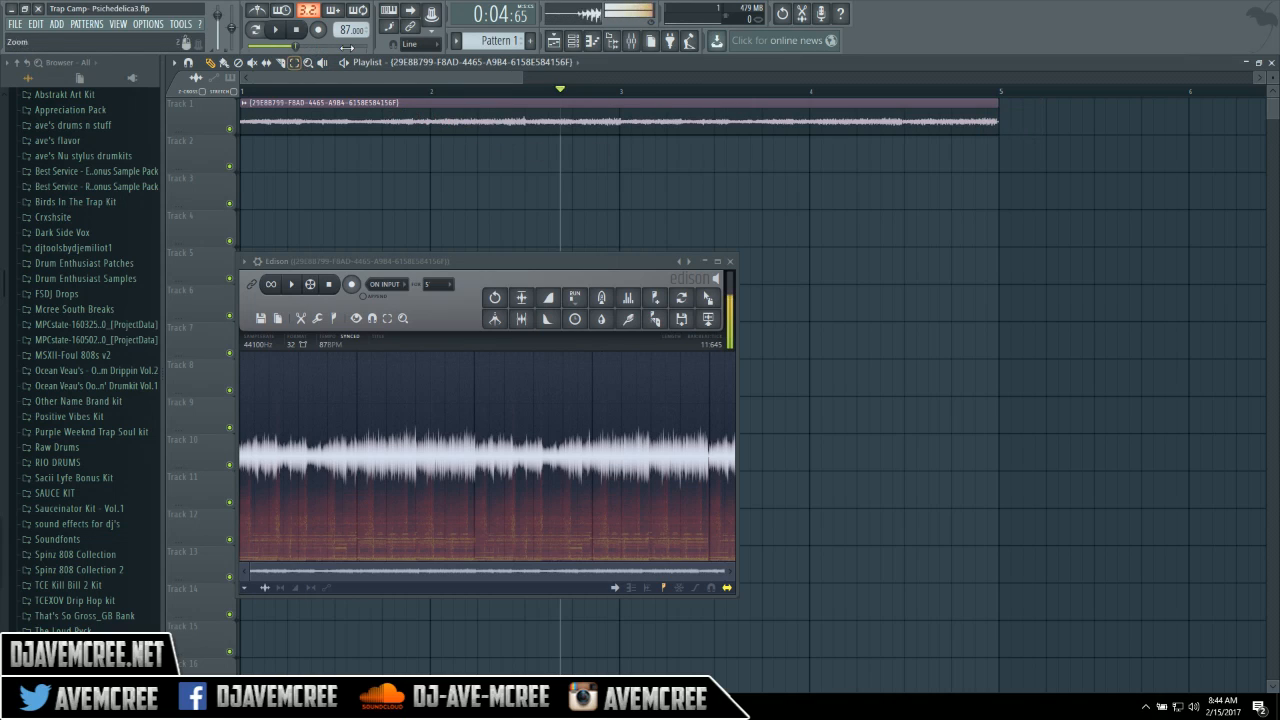
Set the master track's audio input source to (none) and return to the playlist.
{"action": "left_click", "coordinate": [648, 42]}
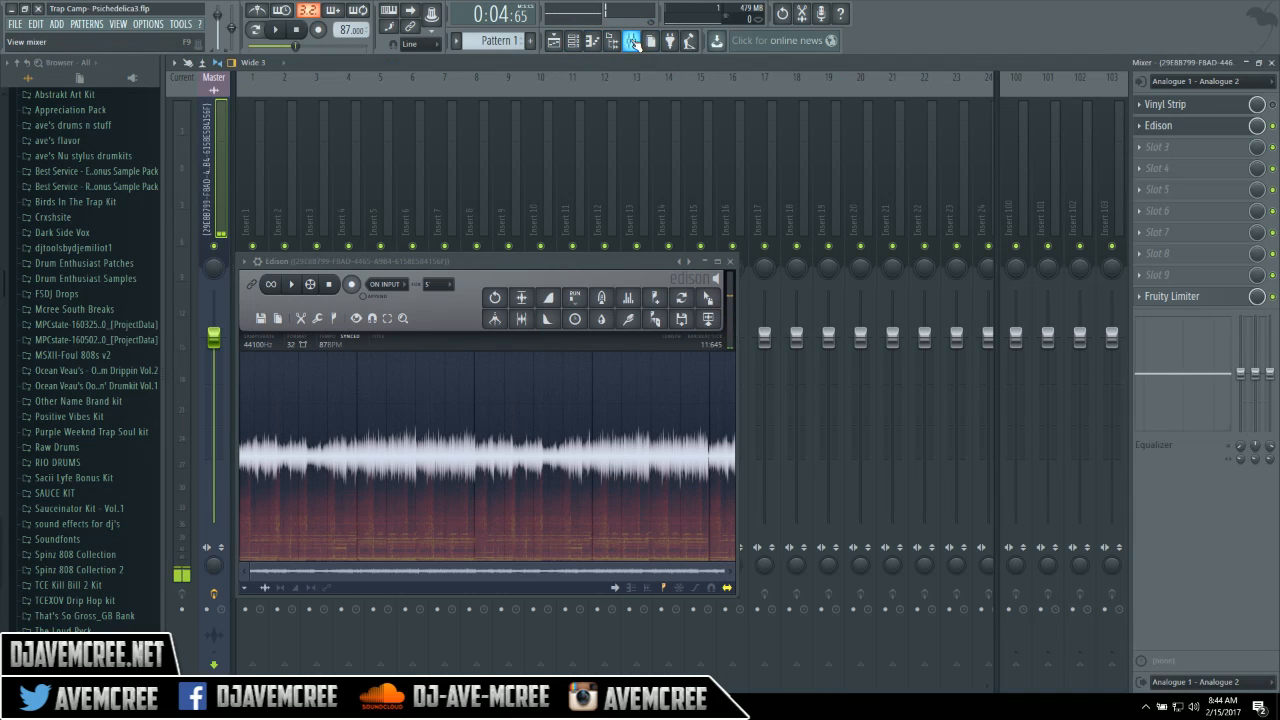
{"action": "left_click", "coordinate": [1267, 86]}
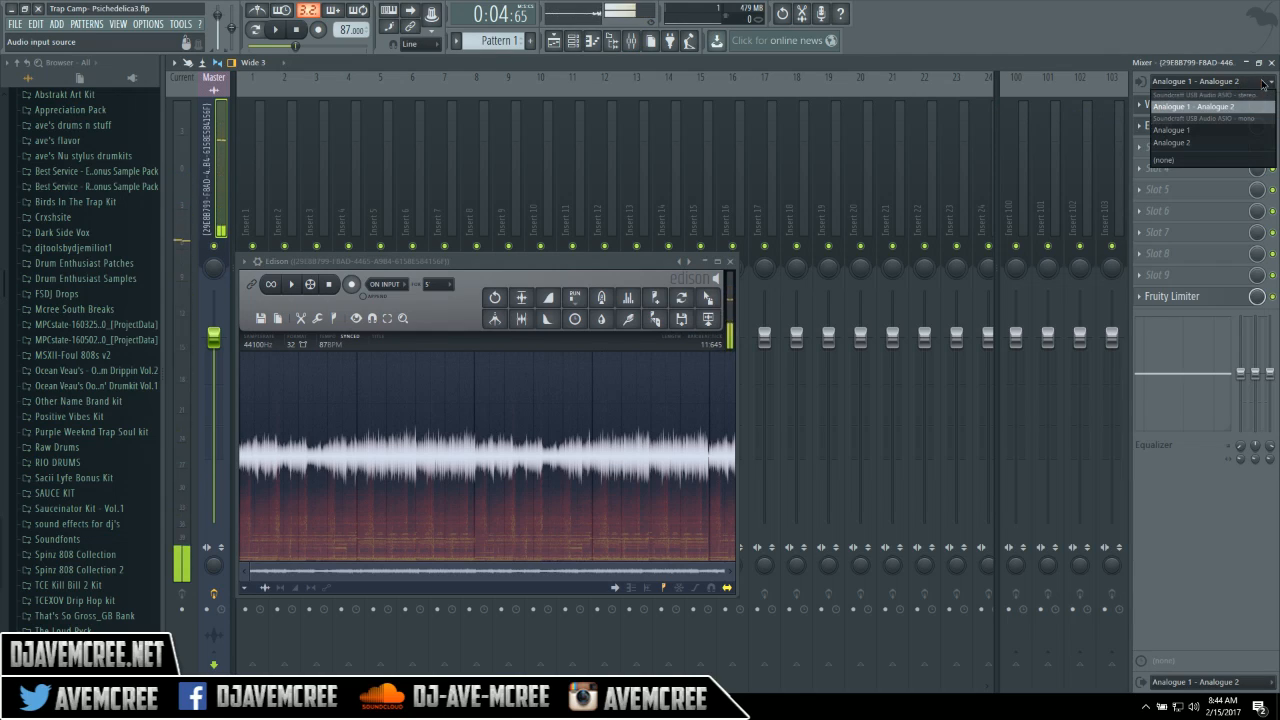
{"action": "left_click", "coordinate": [1198, 159]}
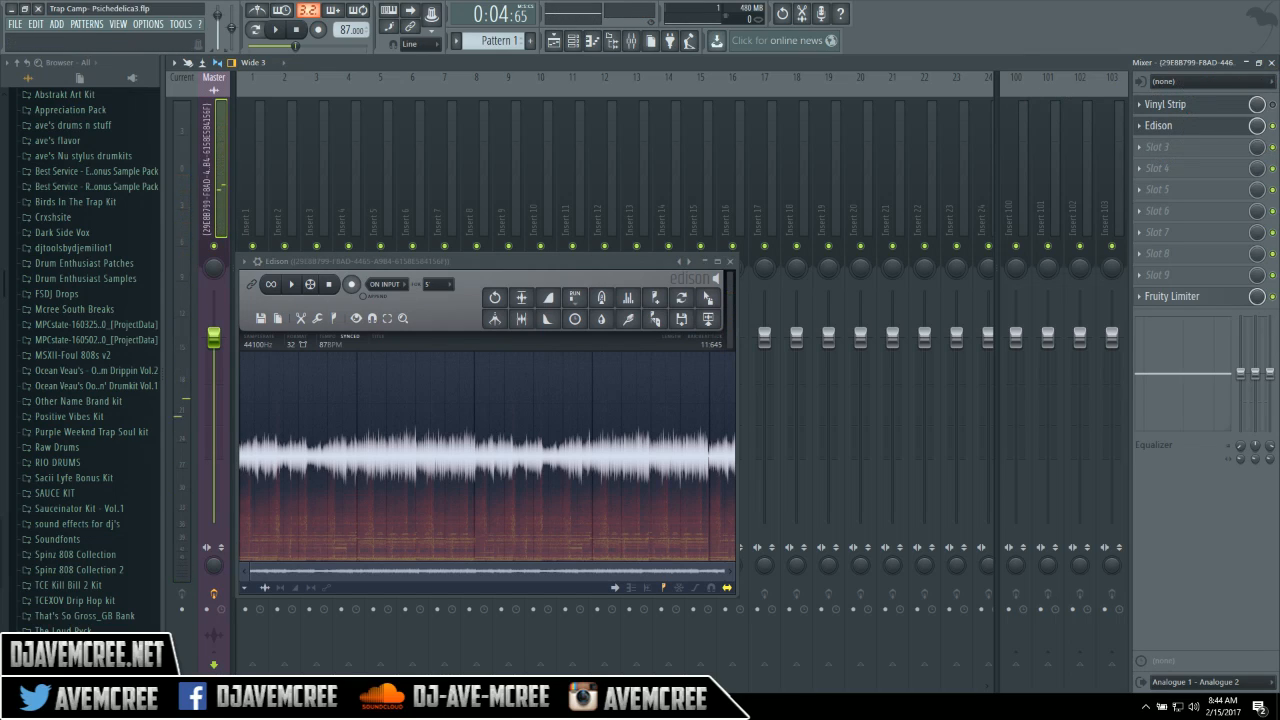
{"action": "left_click", "coordinate": [1271, 62]}
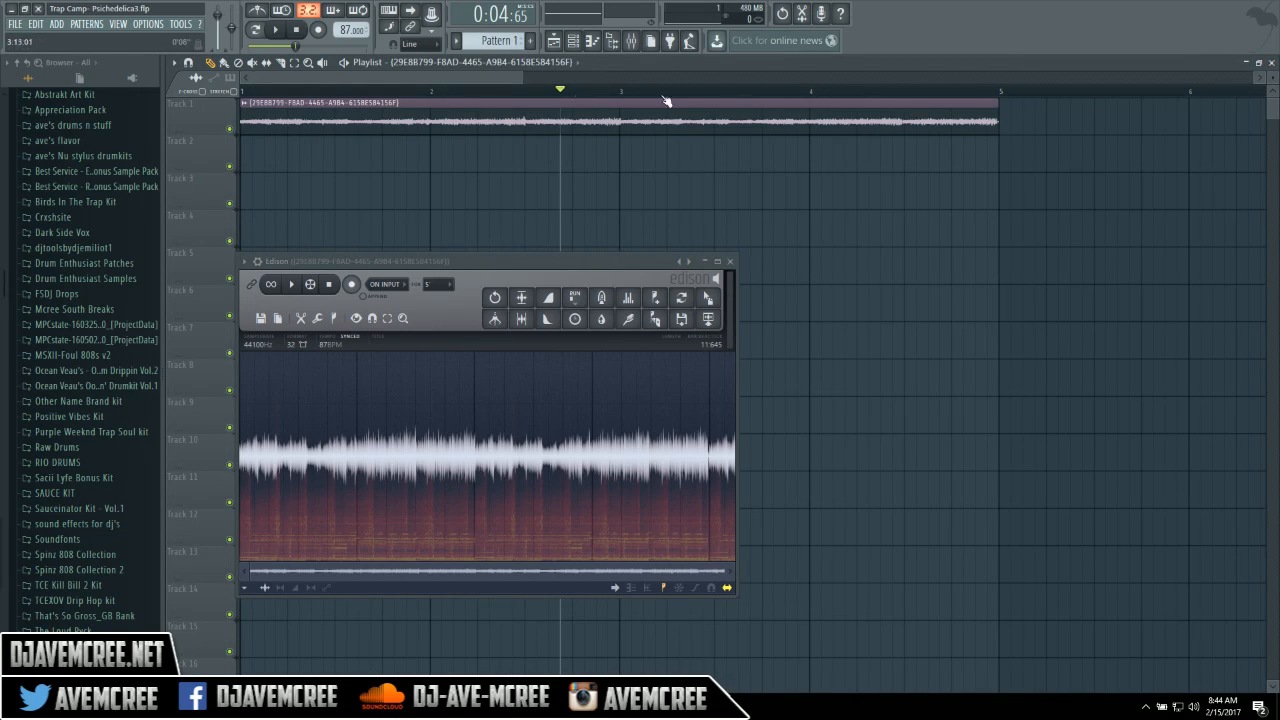
Play the audio clip from the start of the song and stop playback.
{"action": "left_click", "coordinate": [298, 32]}
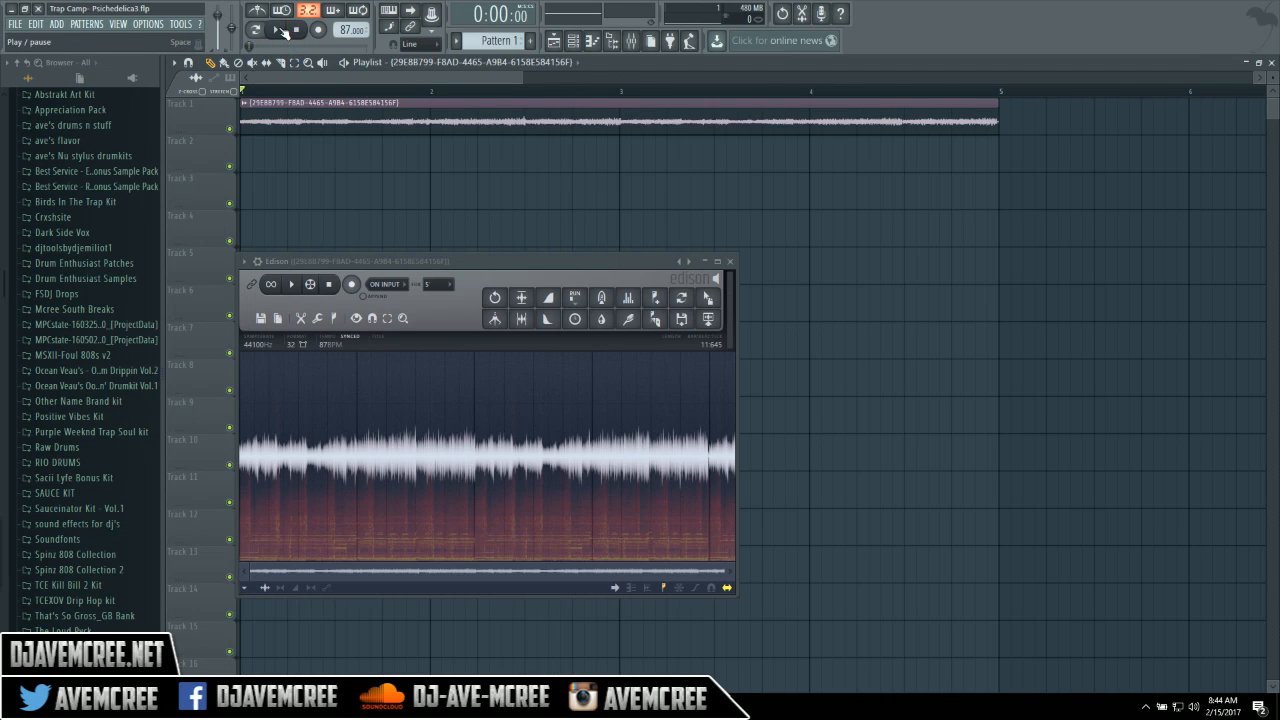
{"action": "left_click", "coordinate": [280, 31]}
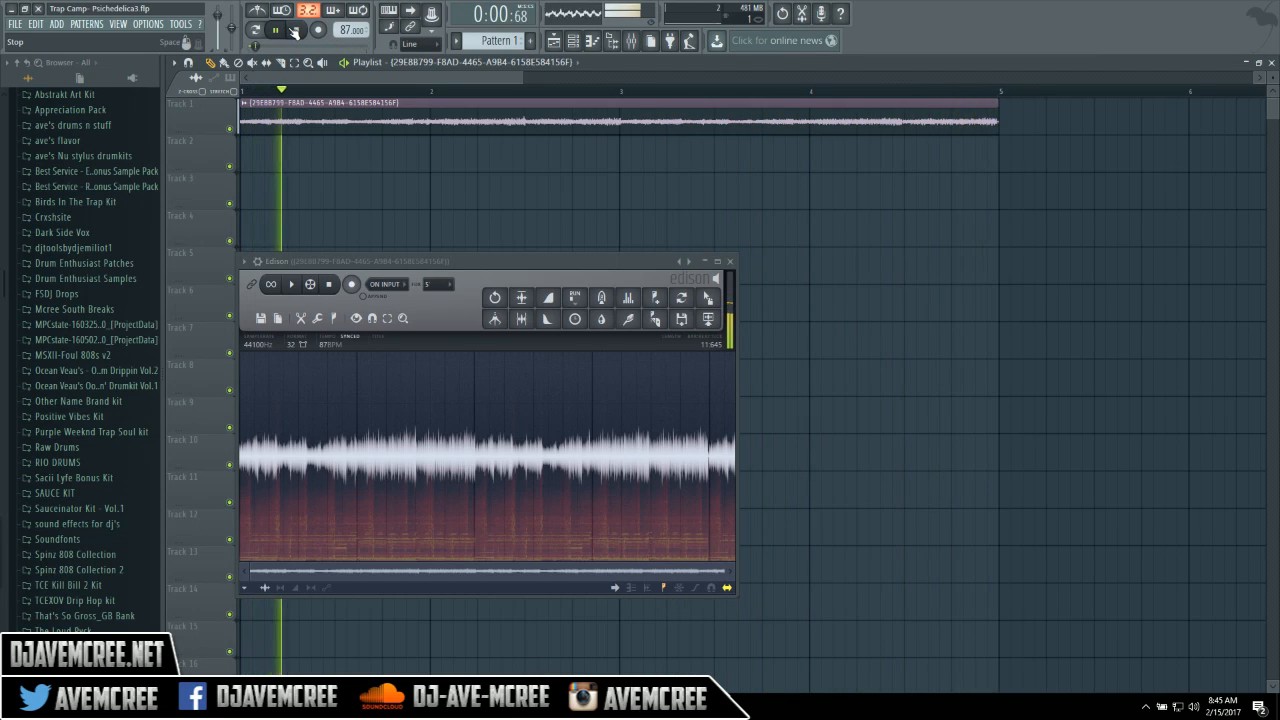
{"action": "left_click", "coordinate": [298, 31]}
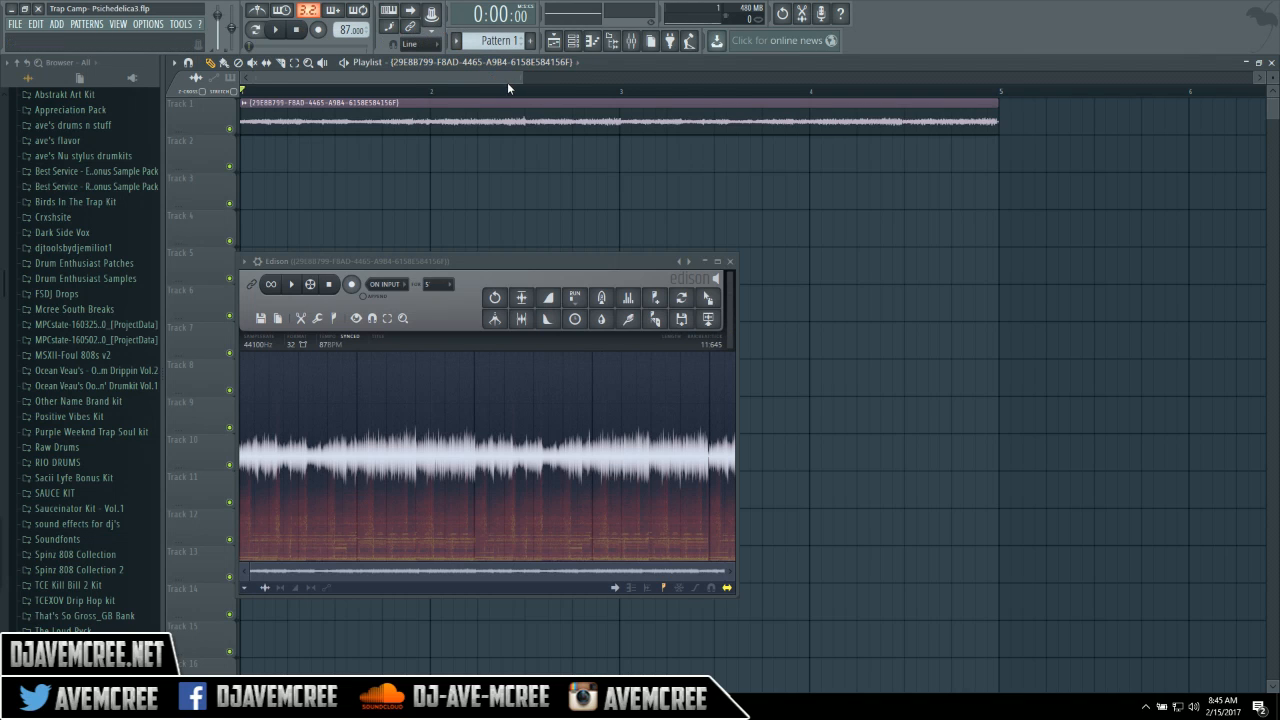
Reposition the Edison window over the lower part of the playlist.
{"action": "left_click_drag", "start_coordinate": [521, 79], "coordinate": [669, 71]}
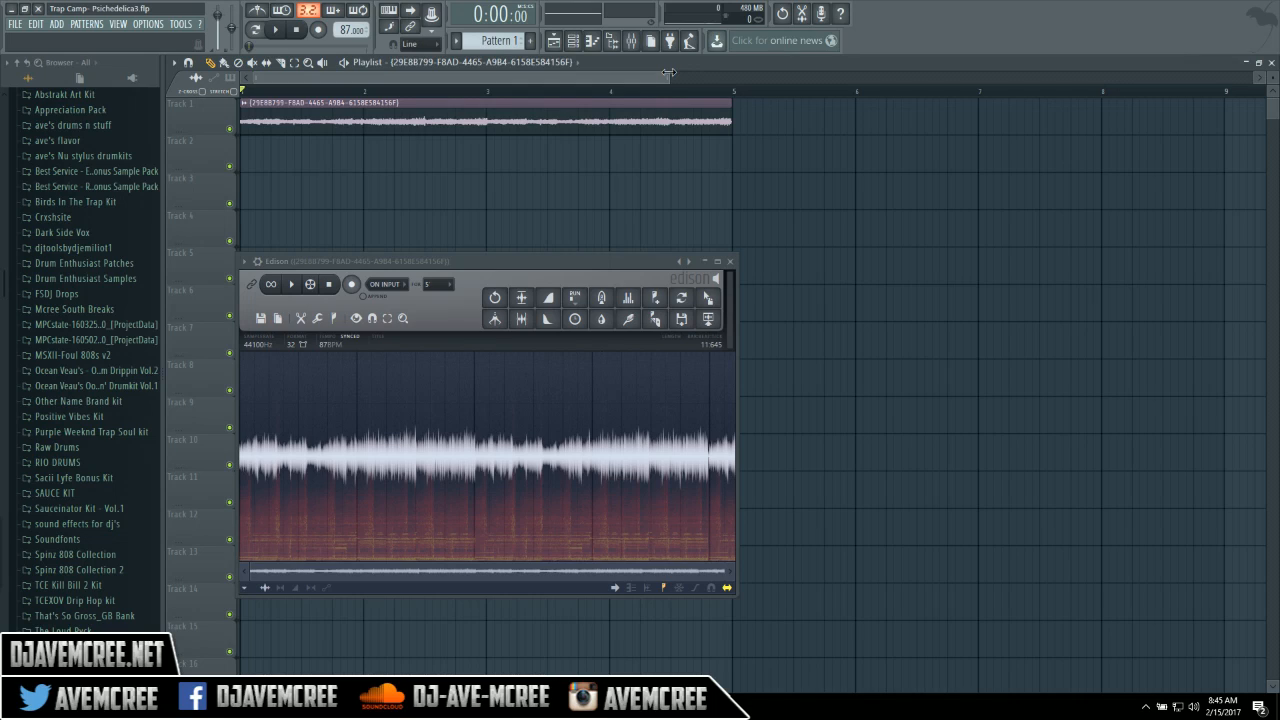
{"action": "left_click_drag", "start_coordinate": [670, 72], "coordinate": [712, 77]}
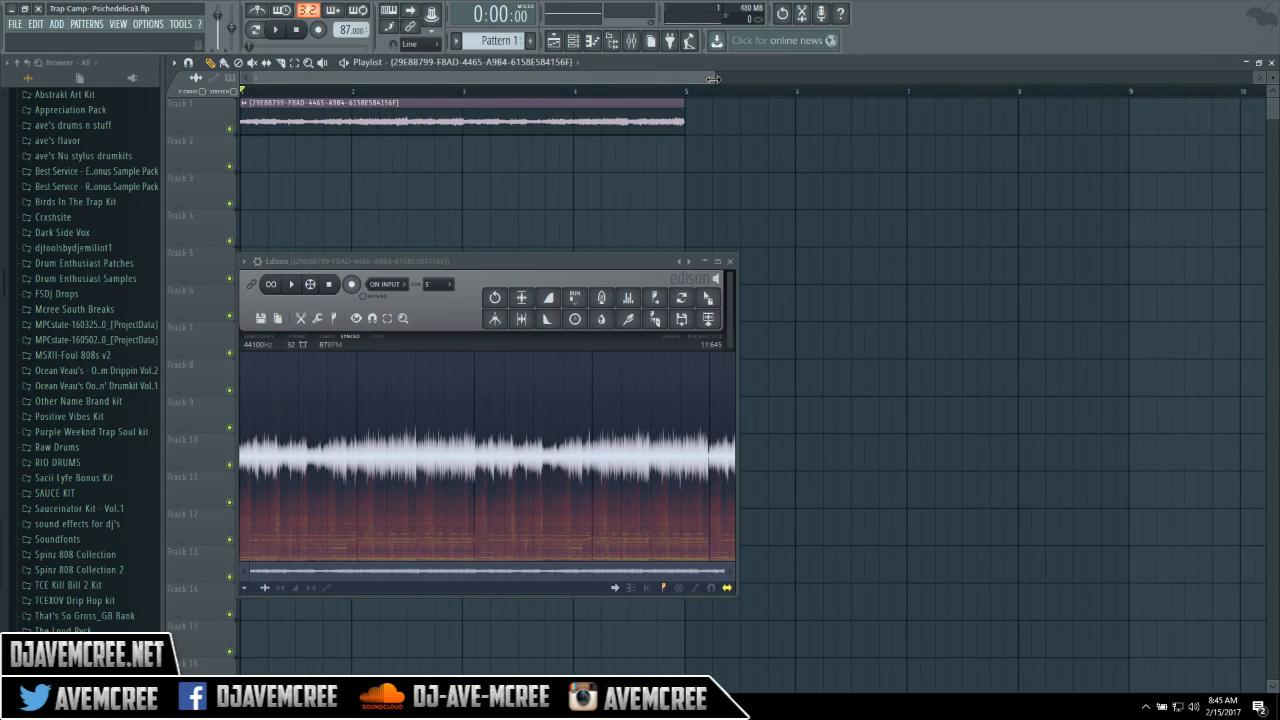
{"action": "left_click_drag", "start_coordinate": [534, 264], "coordinate": [603, 264]}
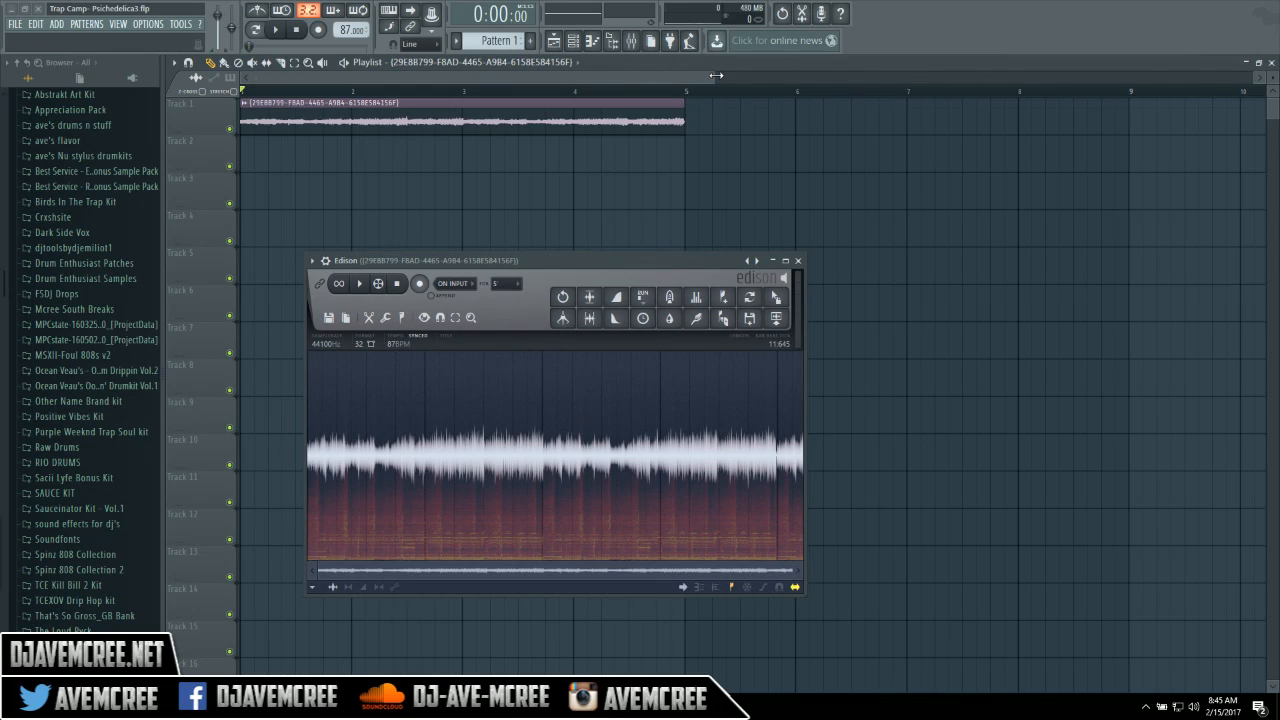
{"action": "left_click", "coordinate": [147, 24]}
{"action": "left_click", "coordinate": [156, 49]}
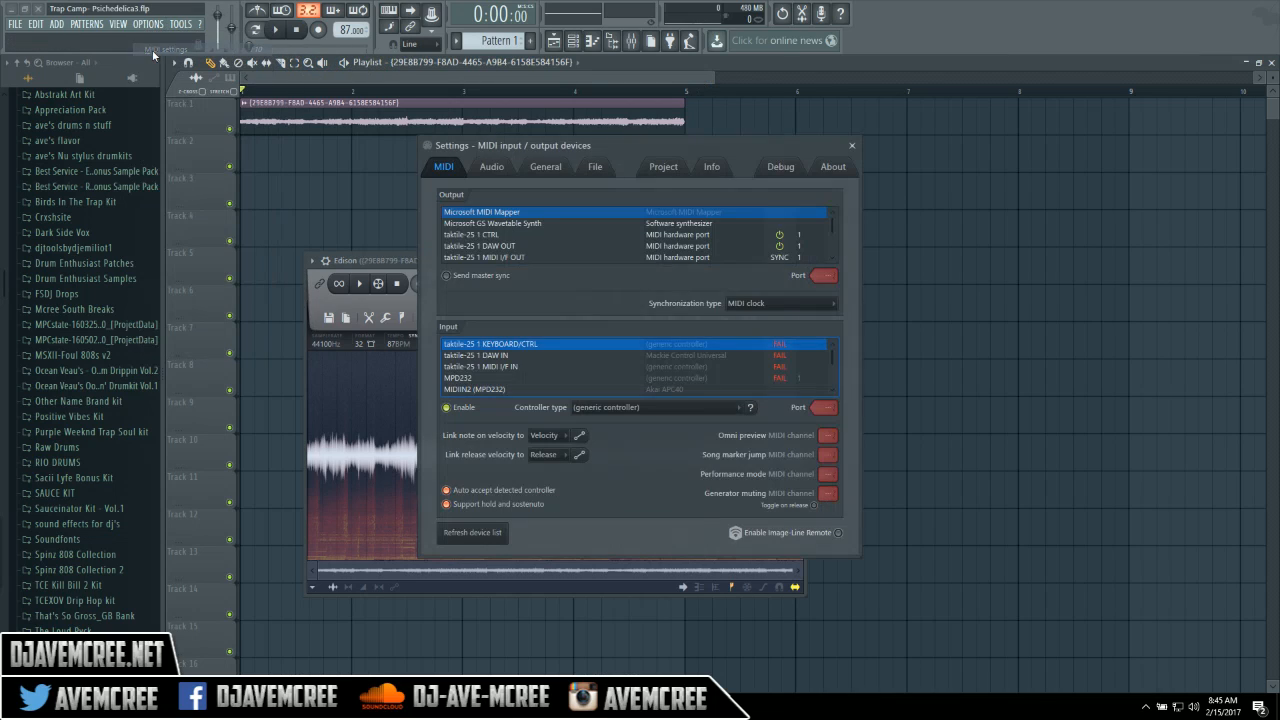
{"action": "left_click", "coordinate": [852, 146]}
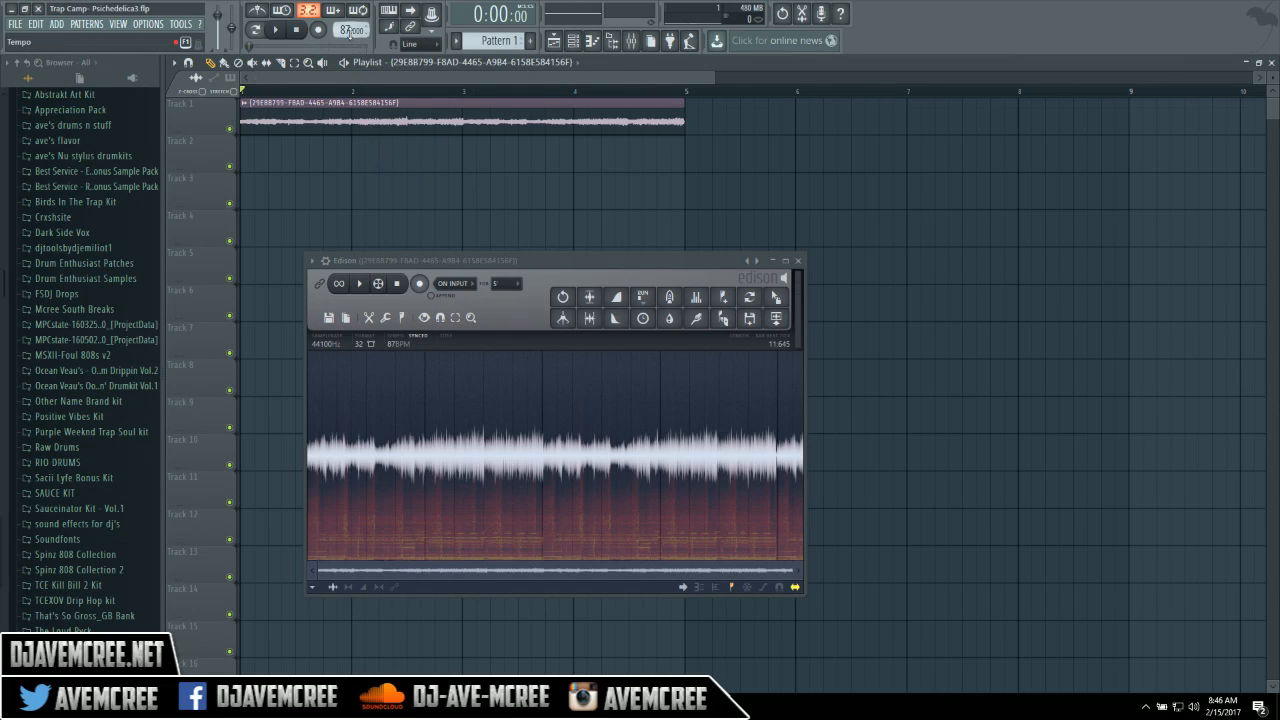
Set the project tempo to 83 BPM with all channels restretched, and audition the clip.
{"action": "scroll", "coordinate": [346, 30], "scroll_direction": "up", "scroll_amount": 6}
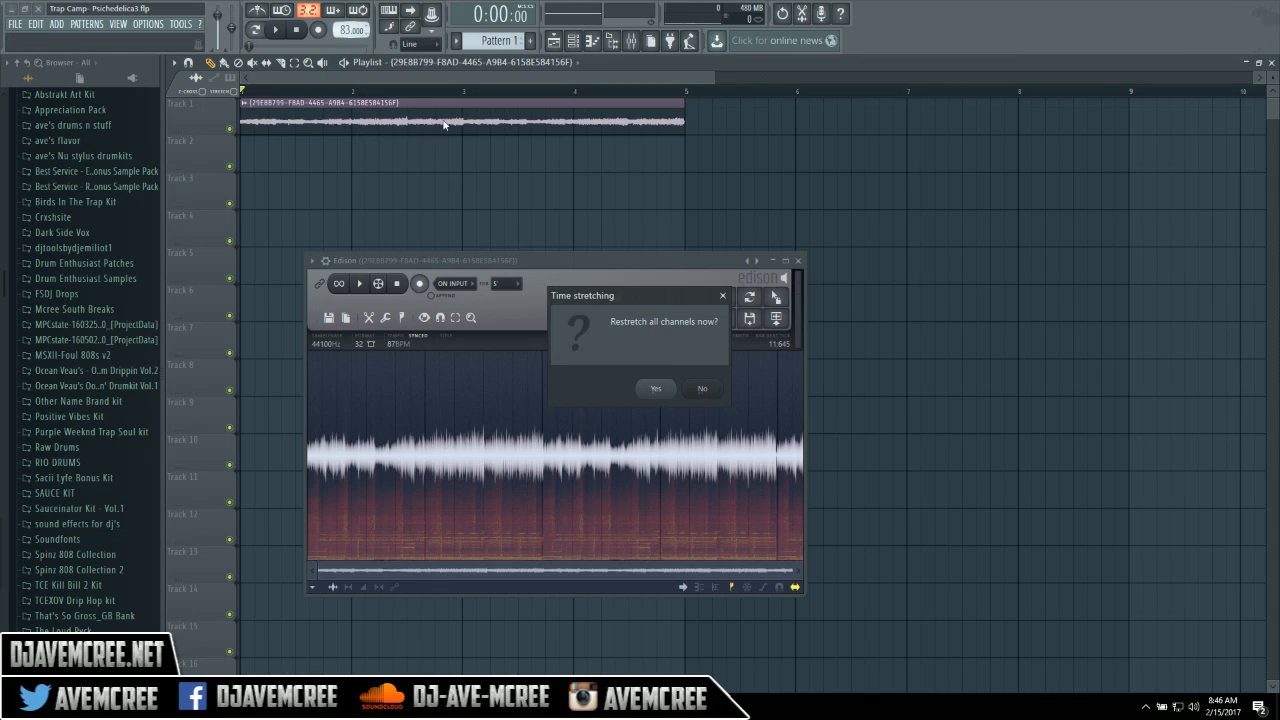
{"action": "left_click", "coordinate": [655, 388]}
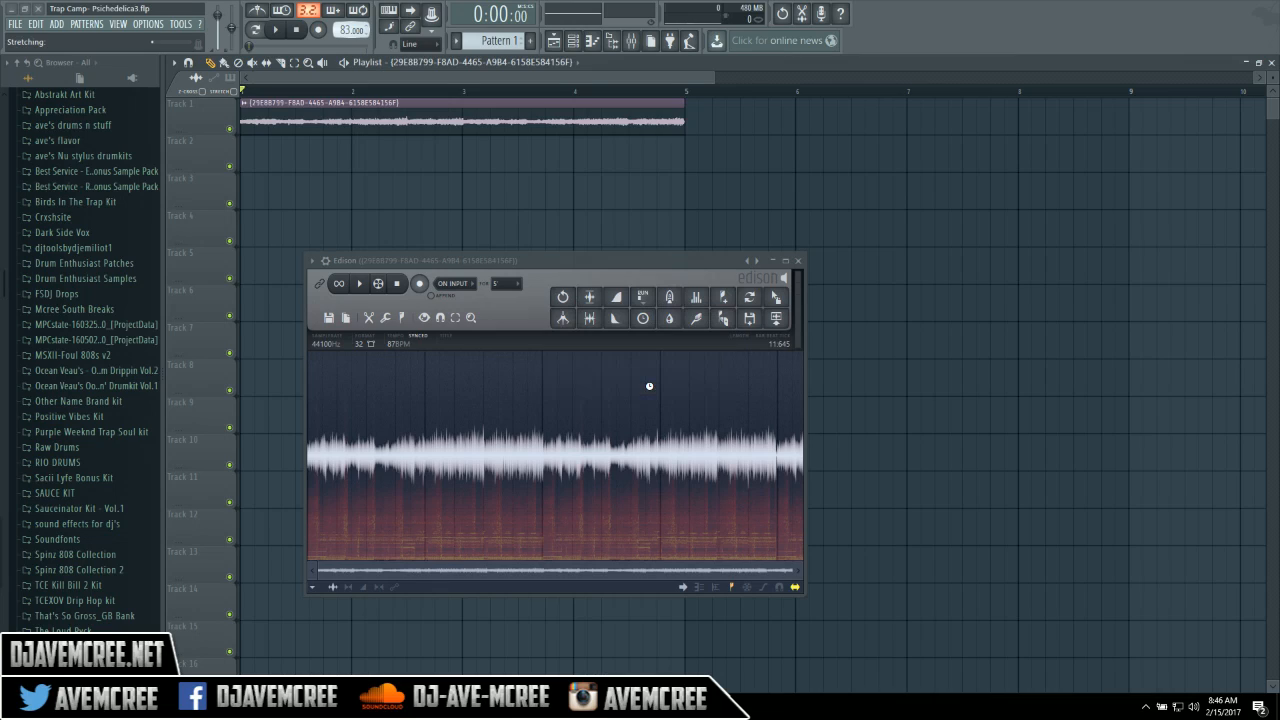
{"action": "left_click", "coordinate": [279, 31]}
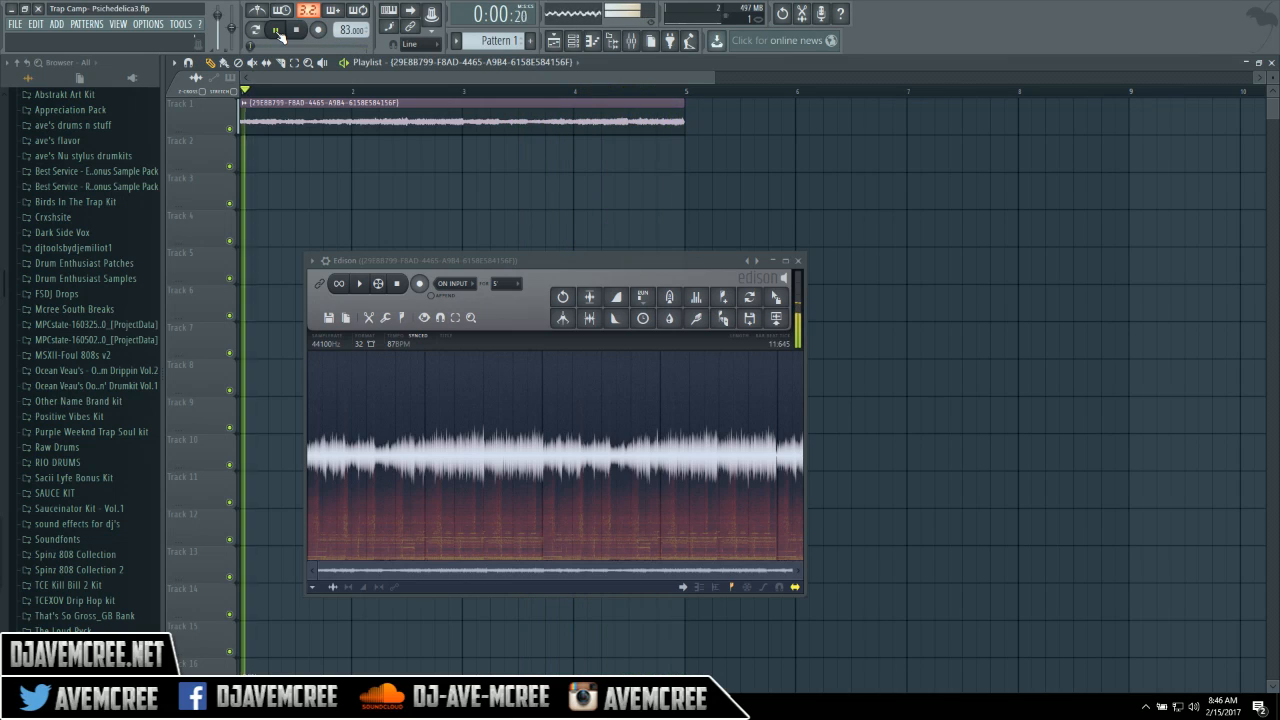
{"action": "left_click", "coordinate": [296, 31]}
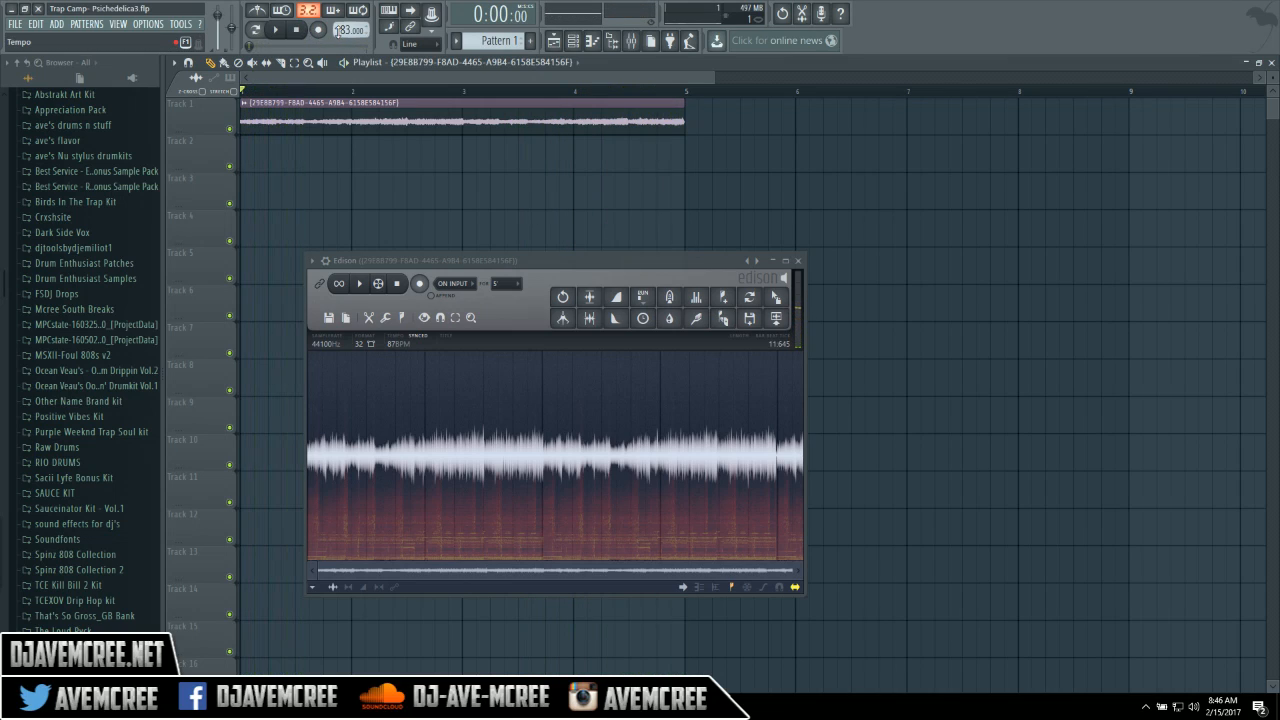
Lower the project tempo to 60 BPM and play the clip from the start.
{"action": "left_click_drag", "start_coordinate": [348, 30], "coordinate": [348, 54]}
{"action": "left_click", "coordinate": [283, 32]}
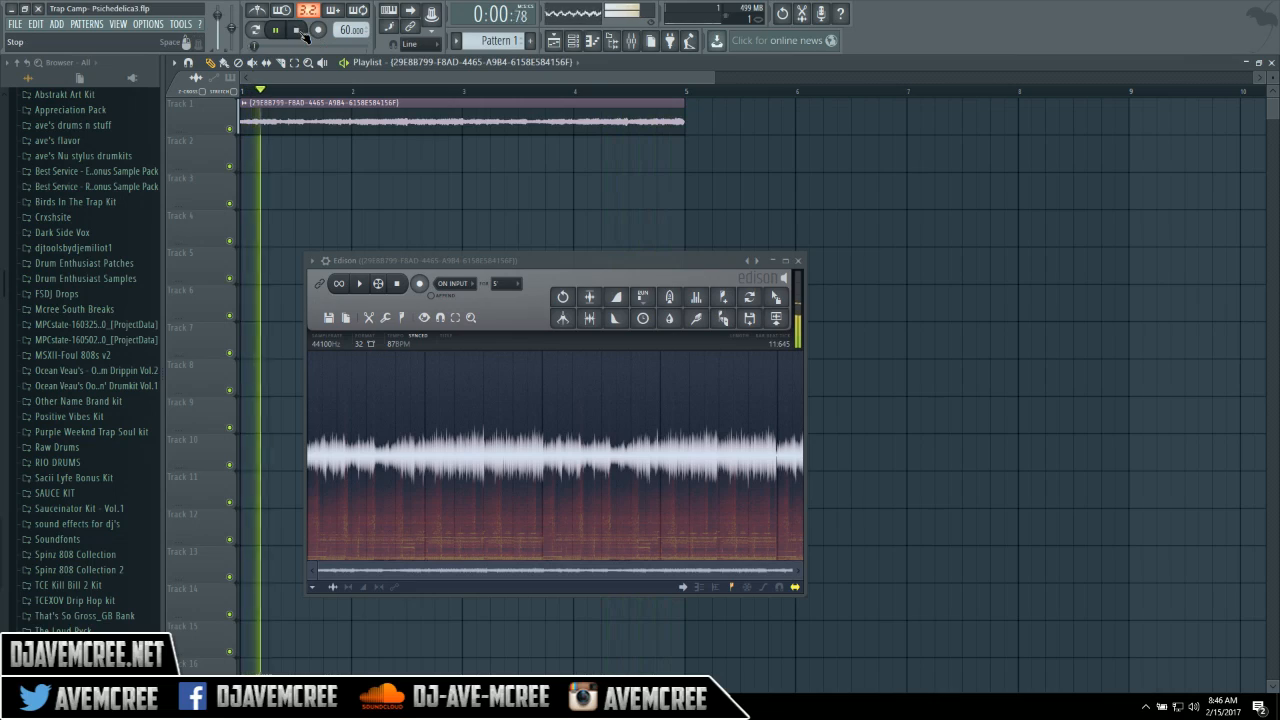
Stop playback and set the project tempo to 87 BPM with all channels restretched.
{"action": "left_click", "coordinate": [298, 31]}
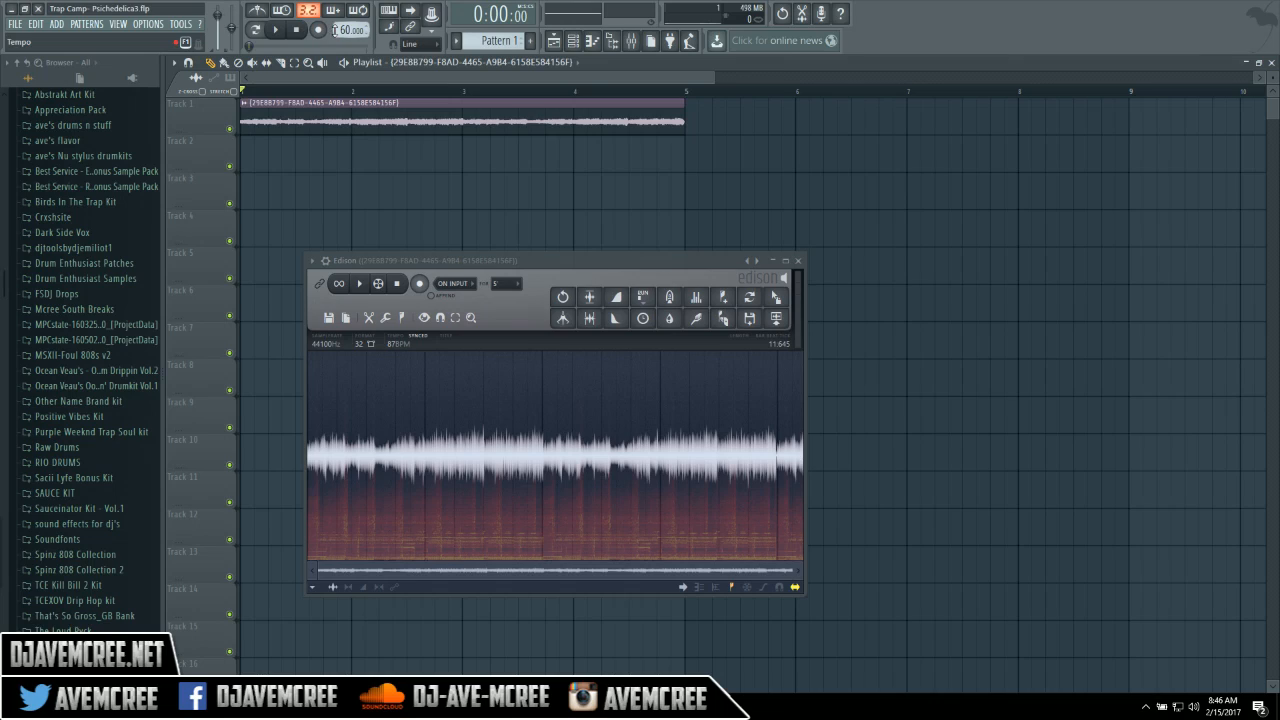
{"action": "left_click_drag", "start_coordinate": [348, 30], "coordinate": [348, 24]}
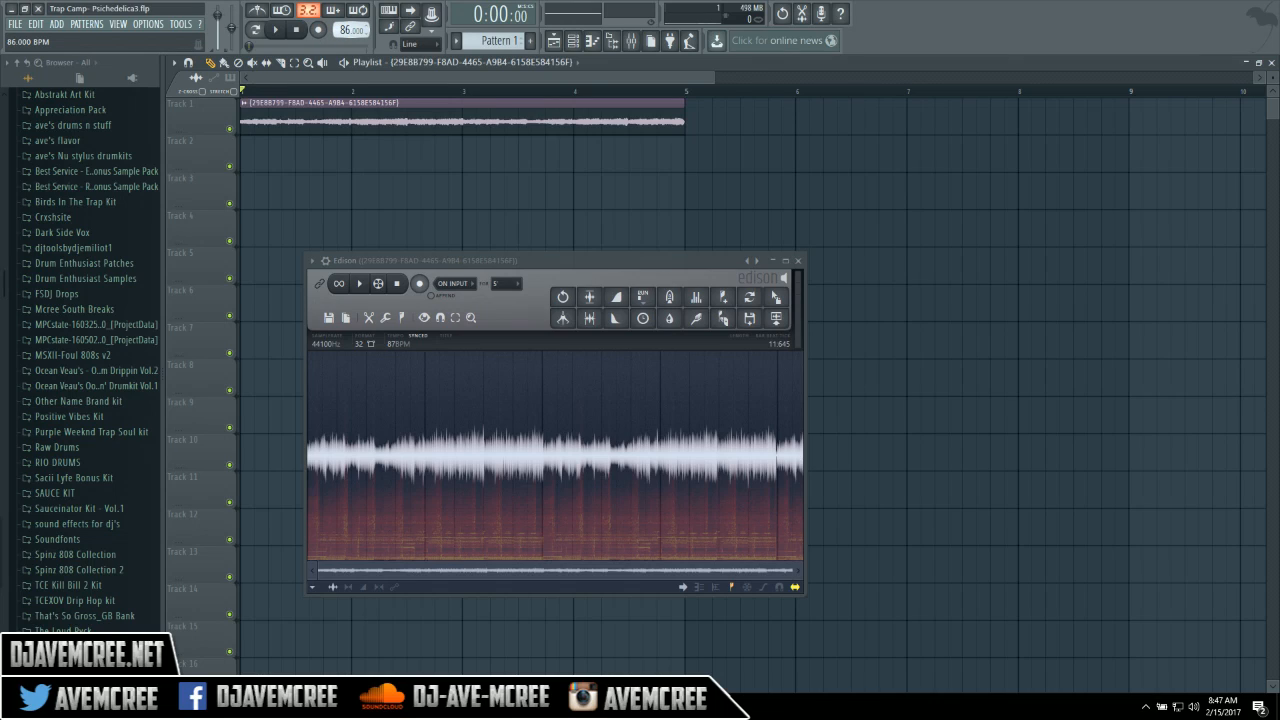
{"action": "left_click_drag", "start_coordinate": [348, 30], "coordinate": [348, 30]}
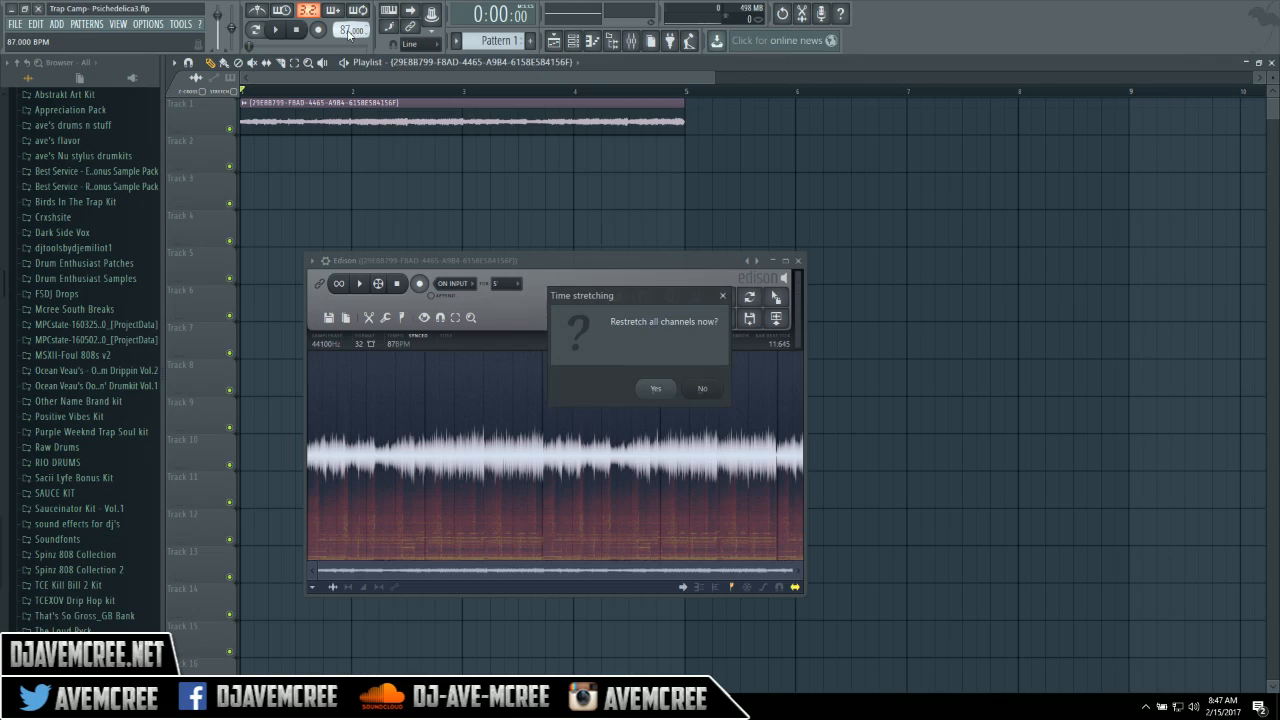
{"action": "left_click", "coordinate": [655, 387]}
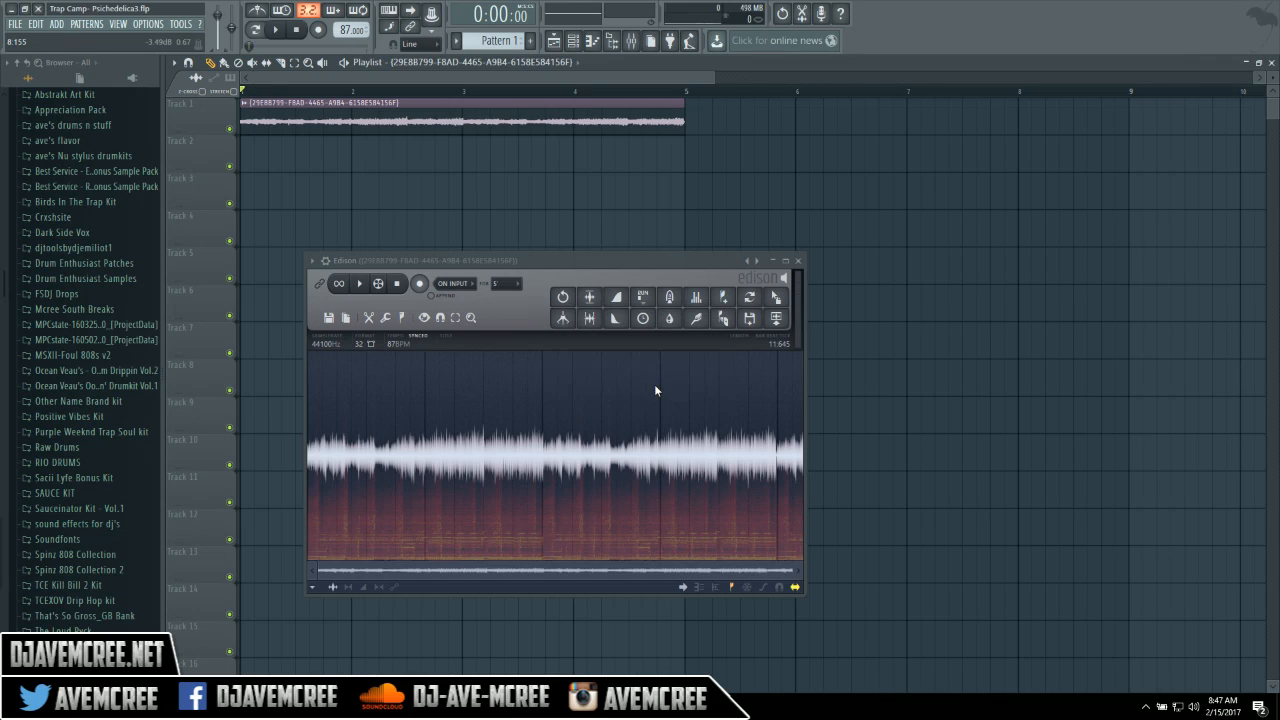
Open the audio clip's channel settings, alter its time-stretching pitch, and audition the clip from the start.
{"action": "double_click", "coordinate": [576, 124]}
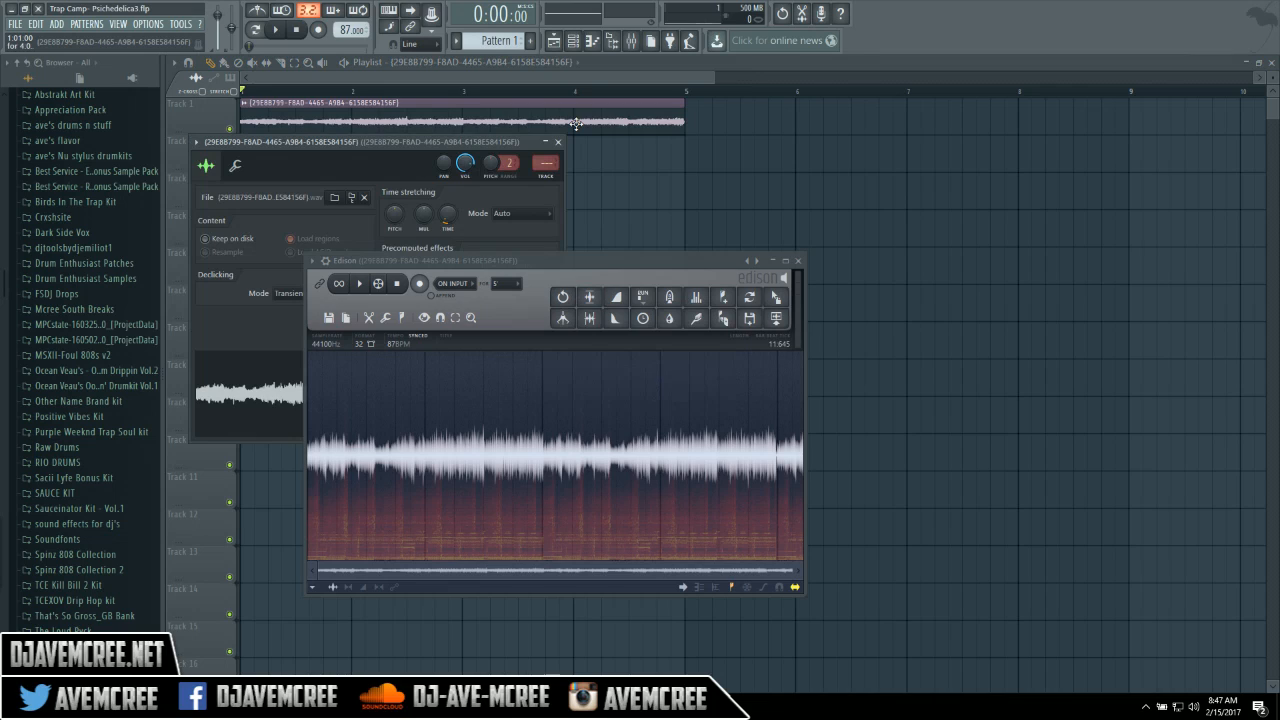
{"action": "left_click_drag", "start_coordinate": [445, 142], "coordinate": [913, 147]}
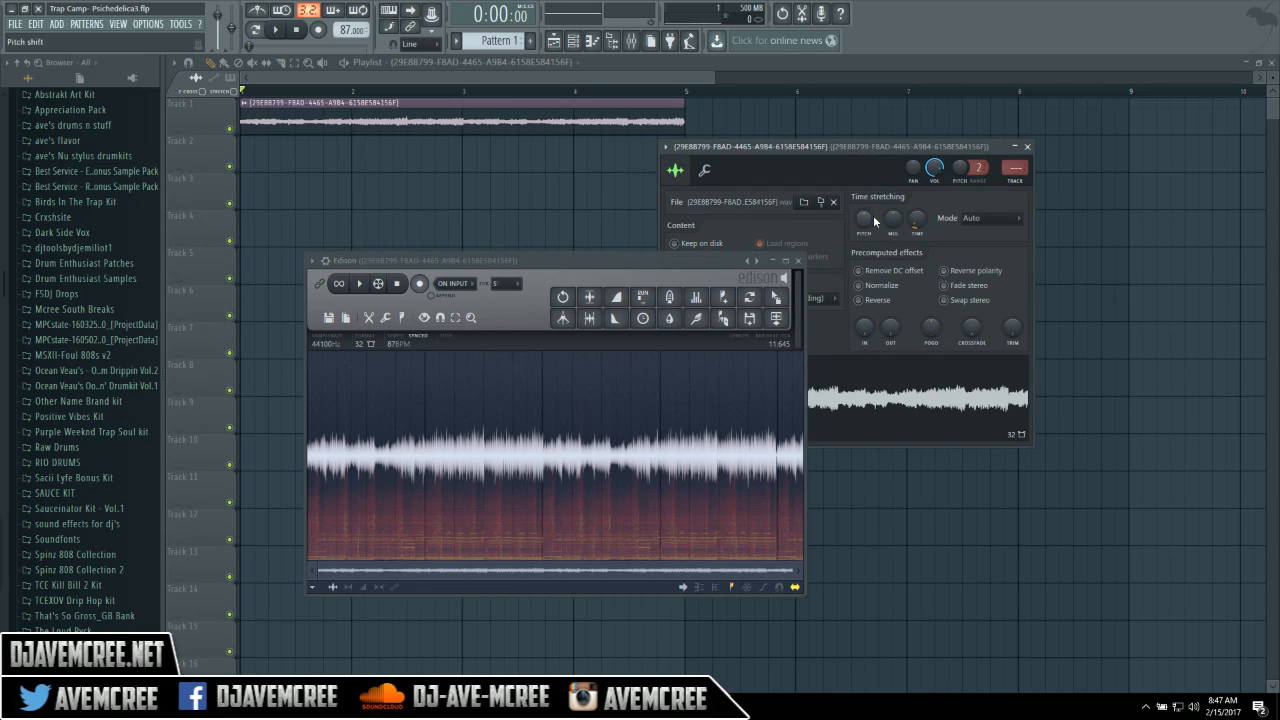
{"action": "left_click_drag", "start_coordinate": [864, 218], "coordinate": [864, 222]}
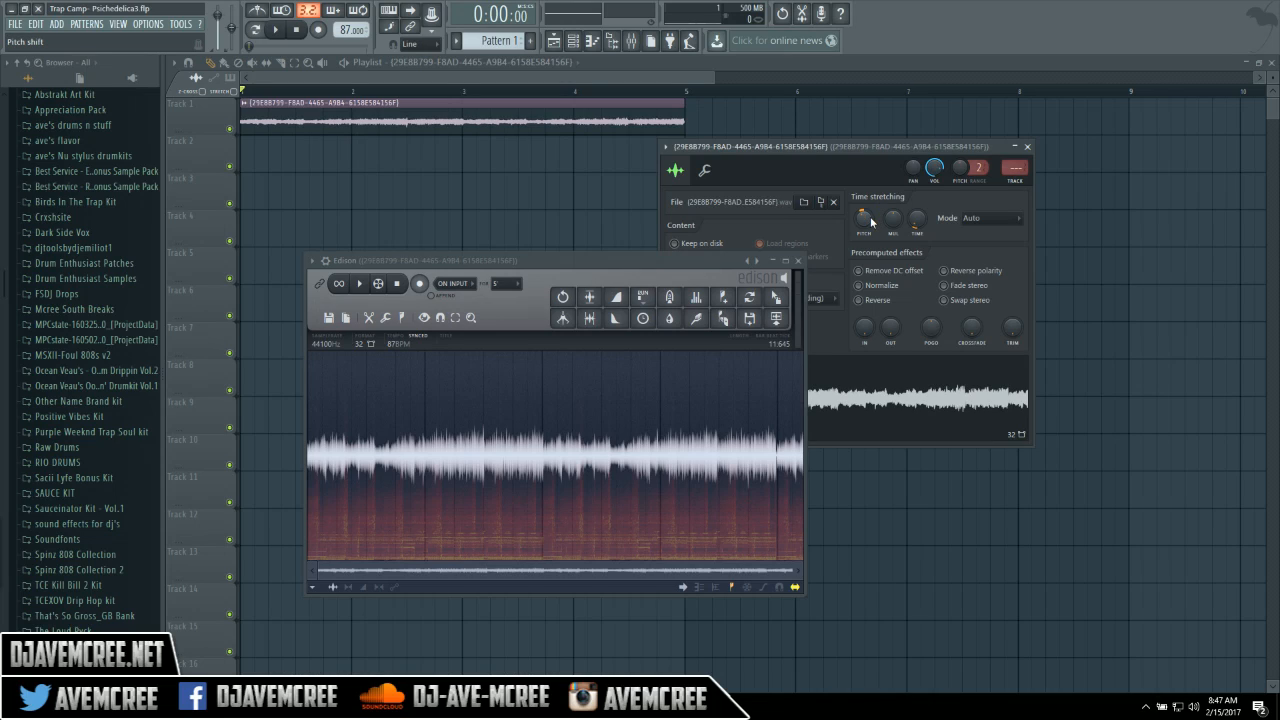
{"action": "left_click", "coordinate": [278, 35]}
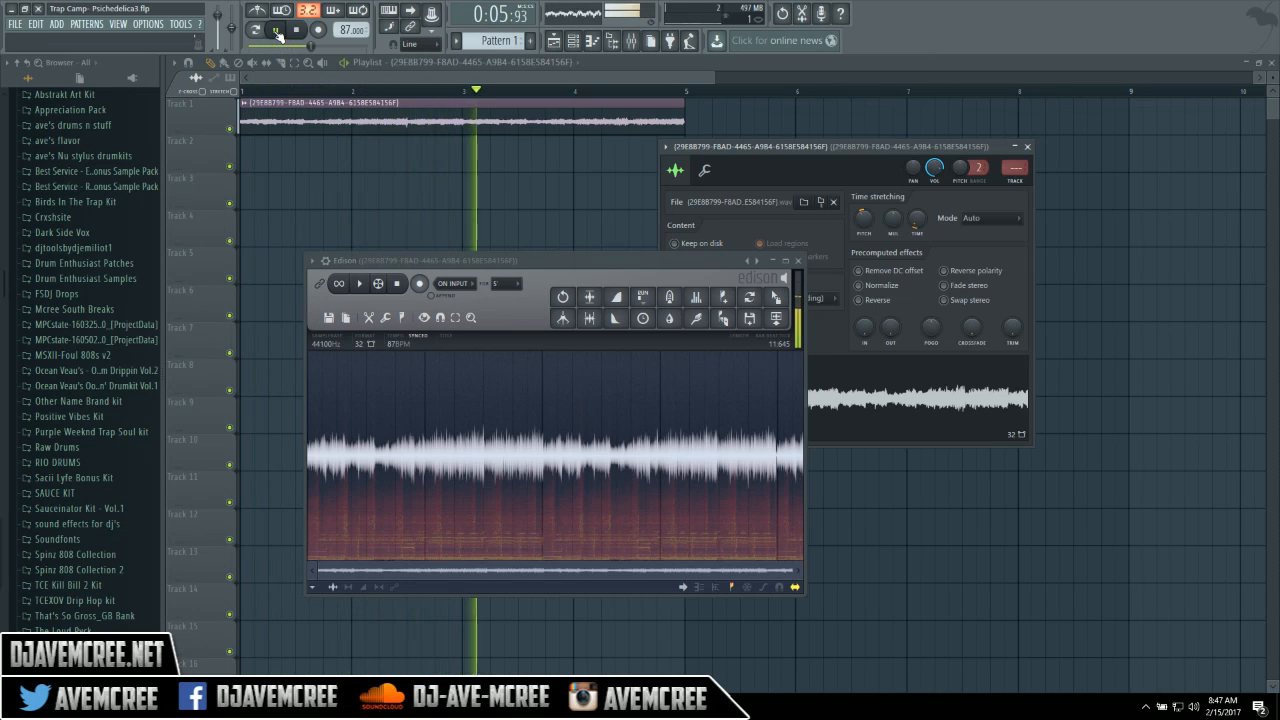
{"action": "left_click", "coordinate": [297, 31]}
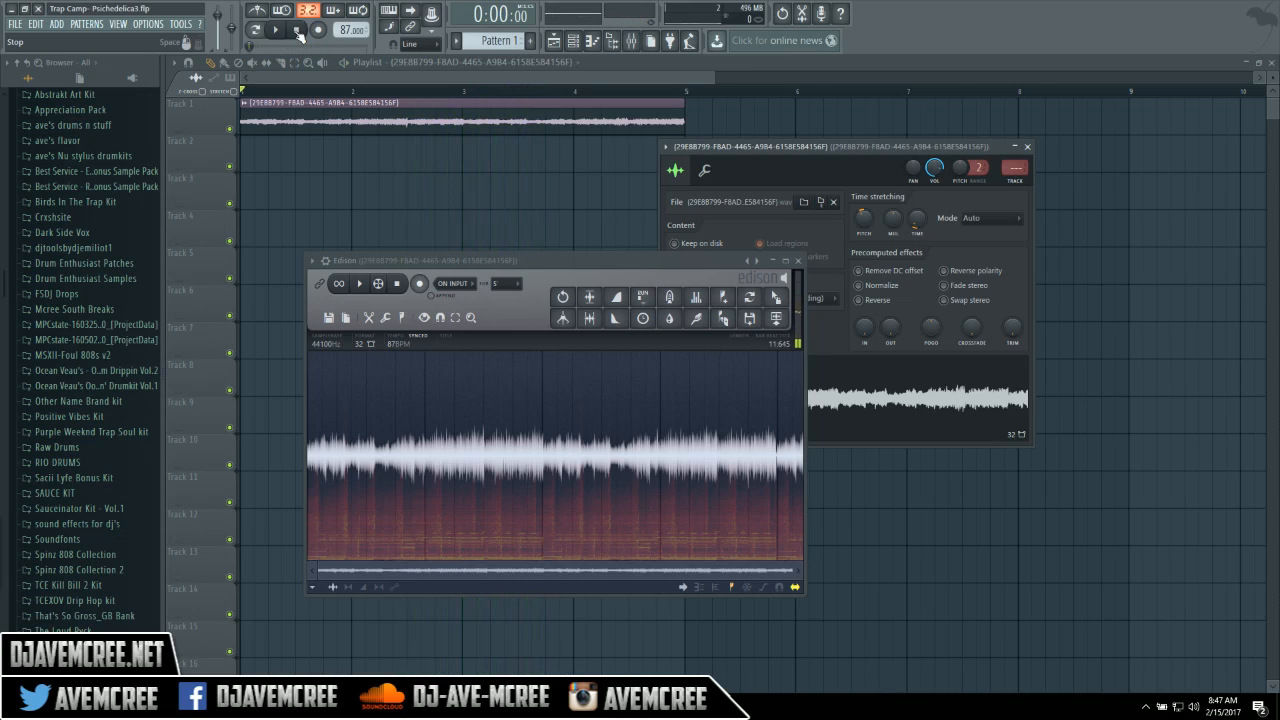
Reset the clip's time-stretching pitch and close its channel settings.
{"action": "right_click", "coordinate": [860, 224]}
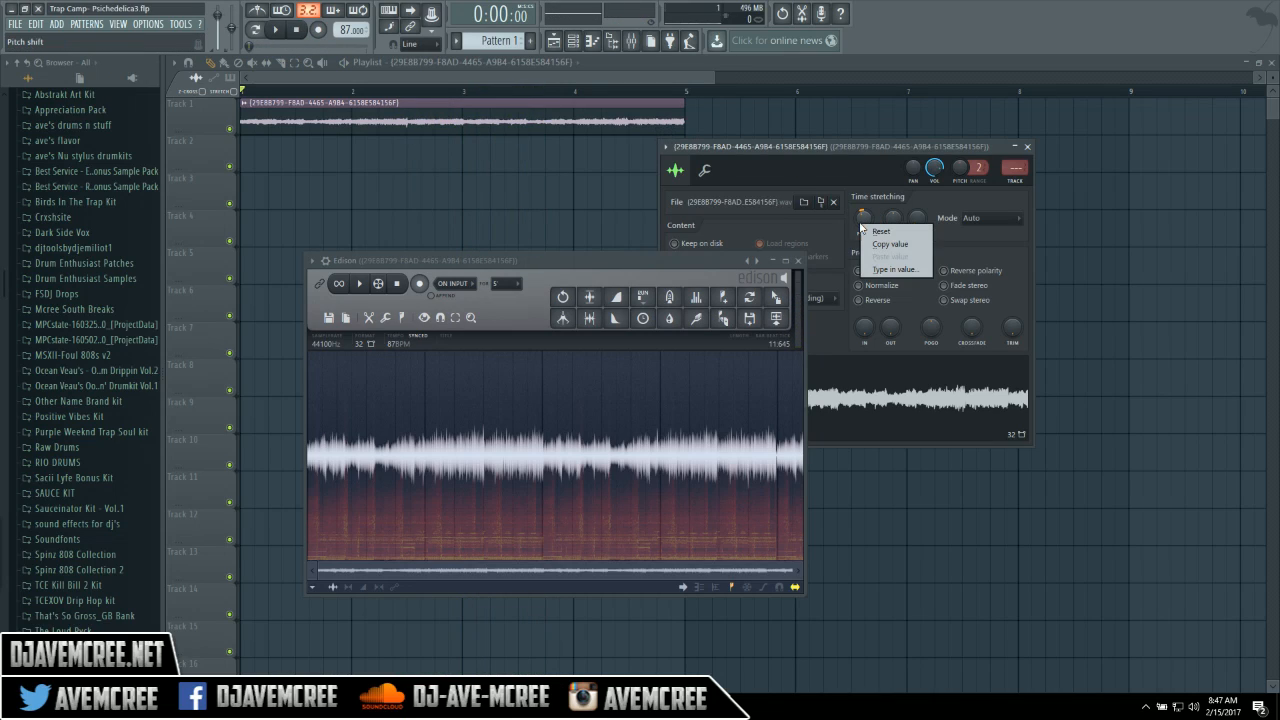
{"action": "left_click", "coordinate": [865, 232]}
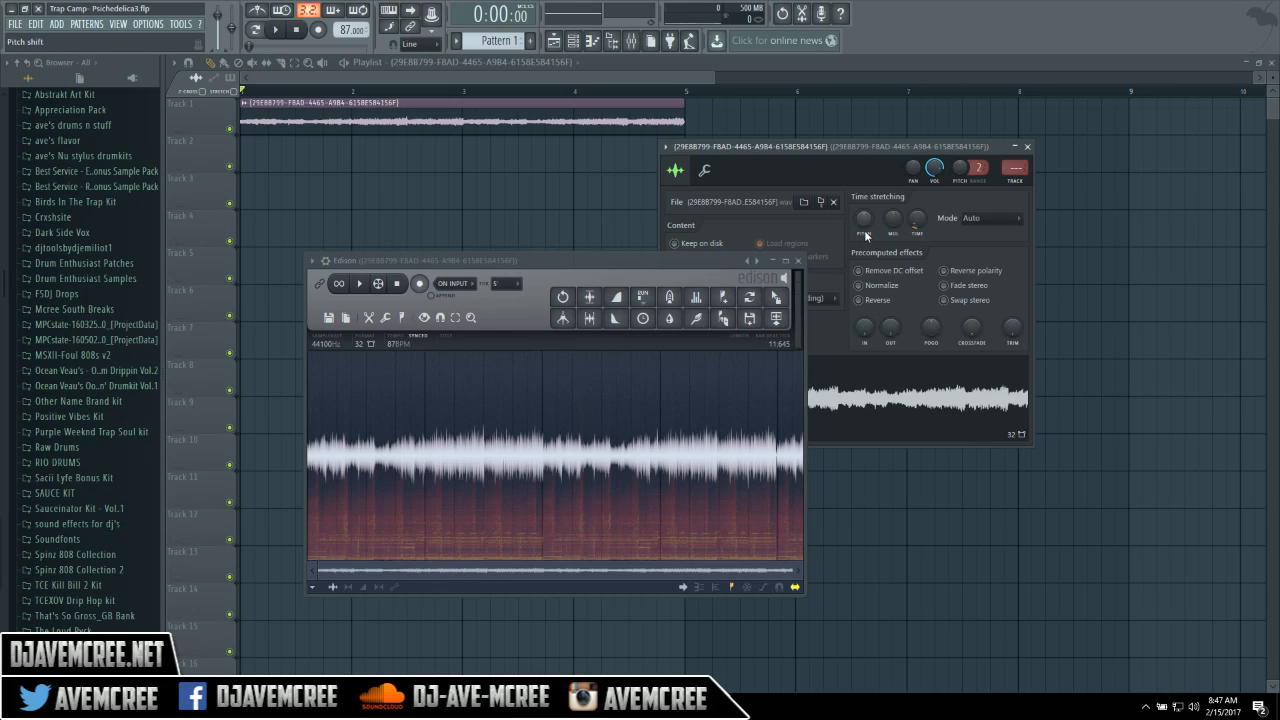
{"action": "left_click", "coordinate": [1027, 147]}
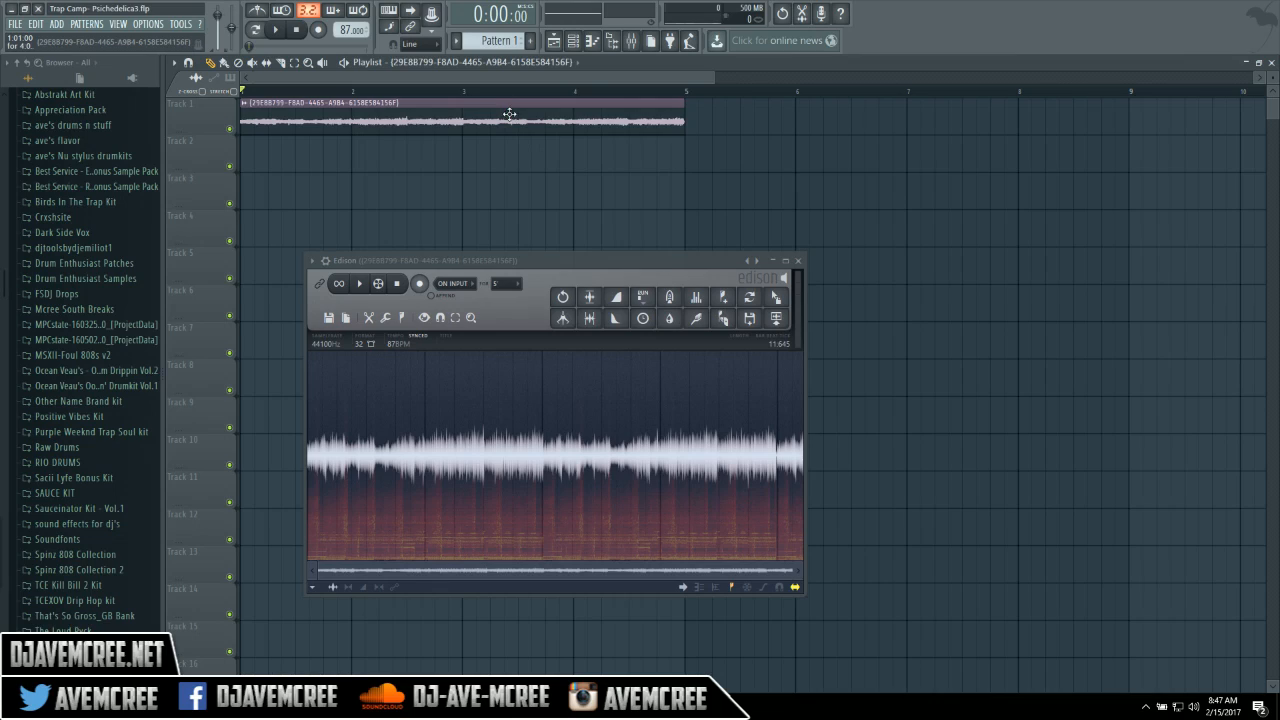
Duplicate the Track 1 audio clip directly after itself and select bars 1 to 5 on the playlist timeline.
{"action": "key", "text": "ctrl+b"}
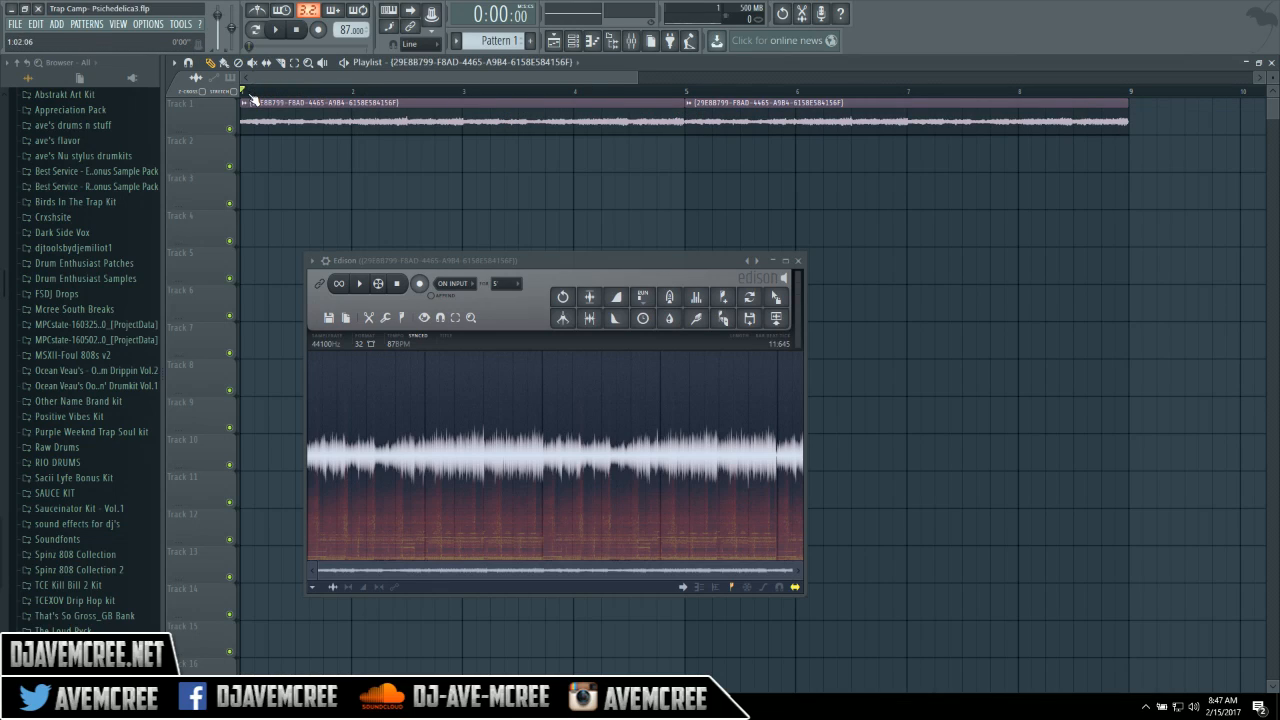
{"action": "left_click_drag", "start_coordinate": [244, 94], "coordinate": [685, 91]}
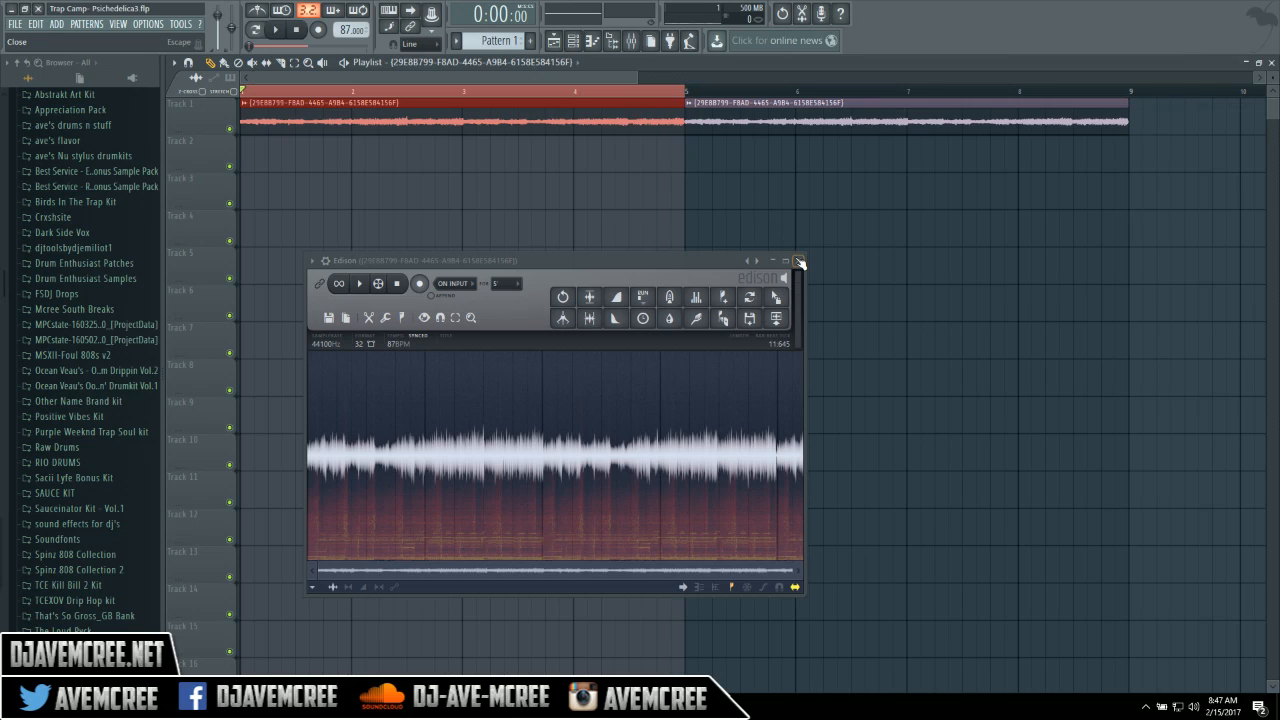
Arm the Master mixer track for disk recording and render the song selection to a 16Bit int WAV with background rendering.
{"action": "double_click", "coordinate": [493, 110]}
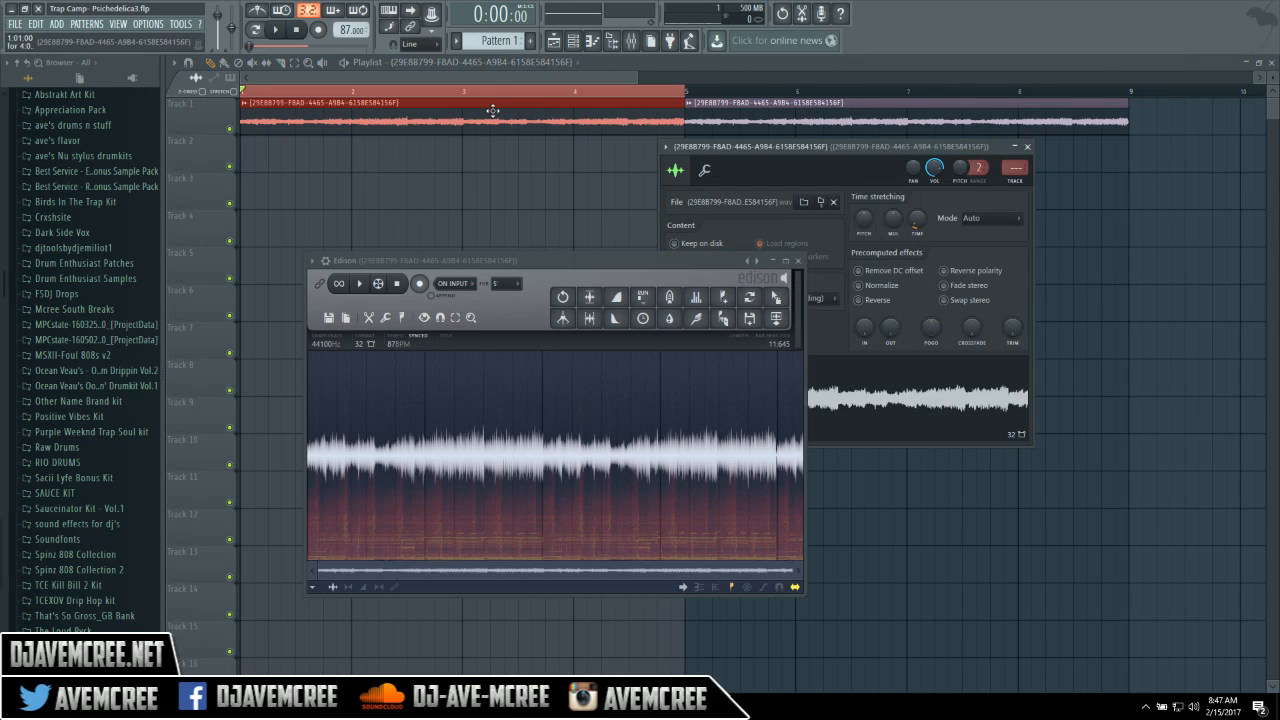
{"action": "left_click", "coordinate": [632, 43]}
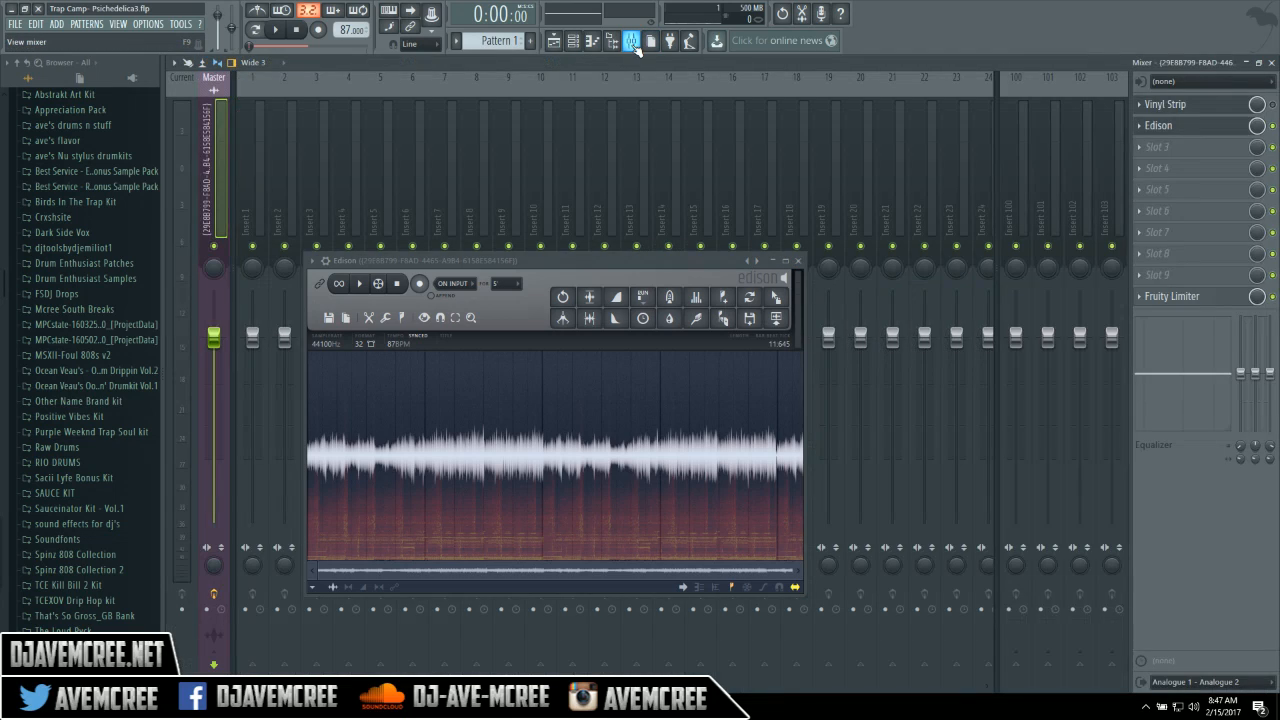
{"action": "left_click", "coordinate": [207, 609]}
{"action": "left_click", "coordinate": [174, 63]}
{"action": "mouse_move", "coordinate": [238, 91]}
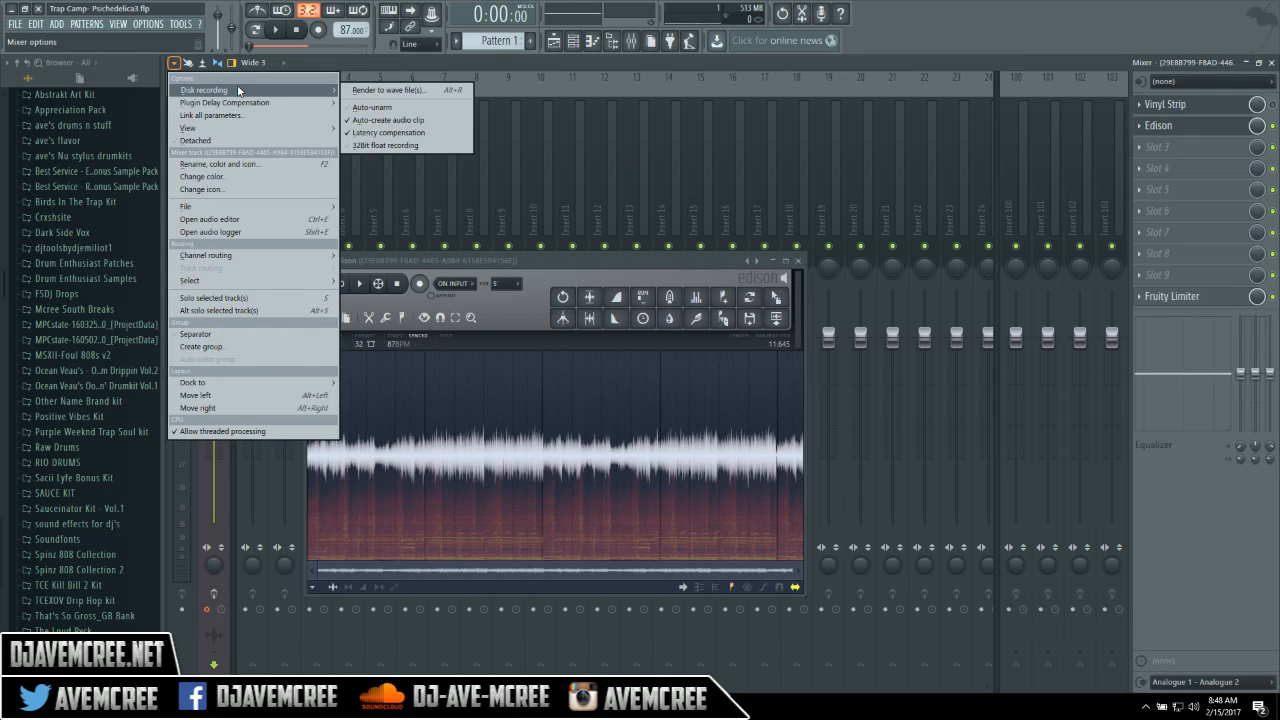
{"action": "left_click", "coordinate": [368, 91]}
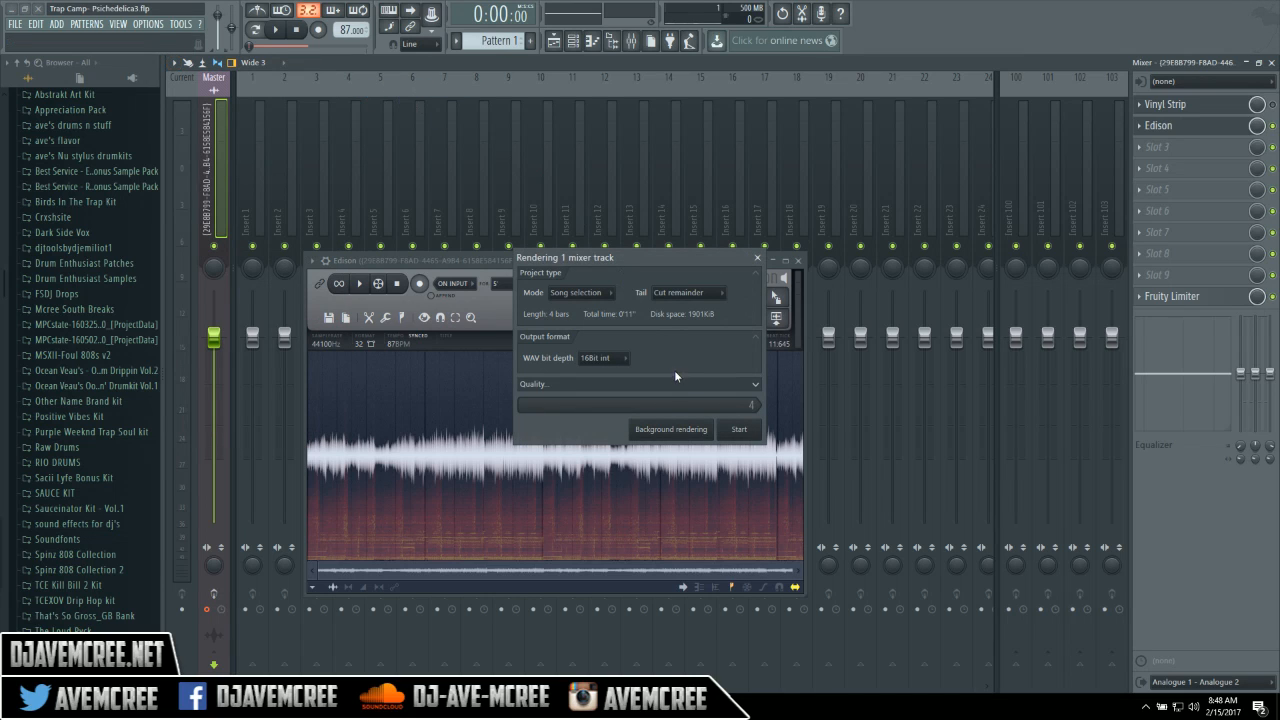
{"action": "left_click", "coordinate": [672, 429]}
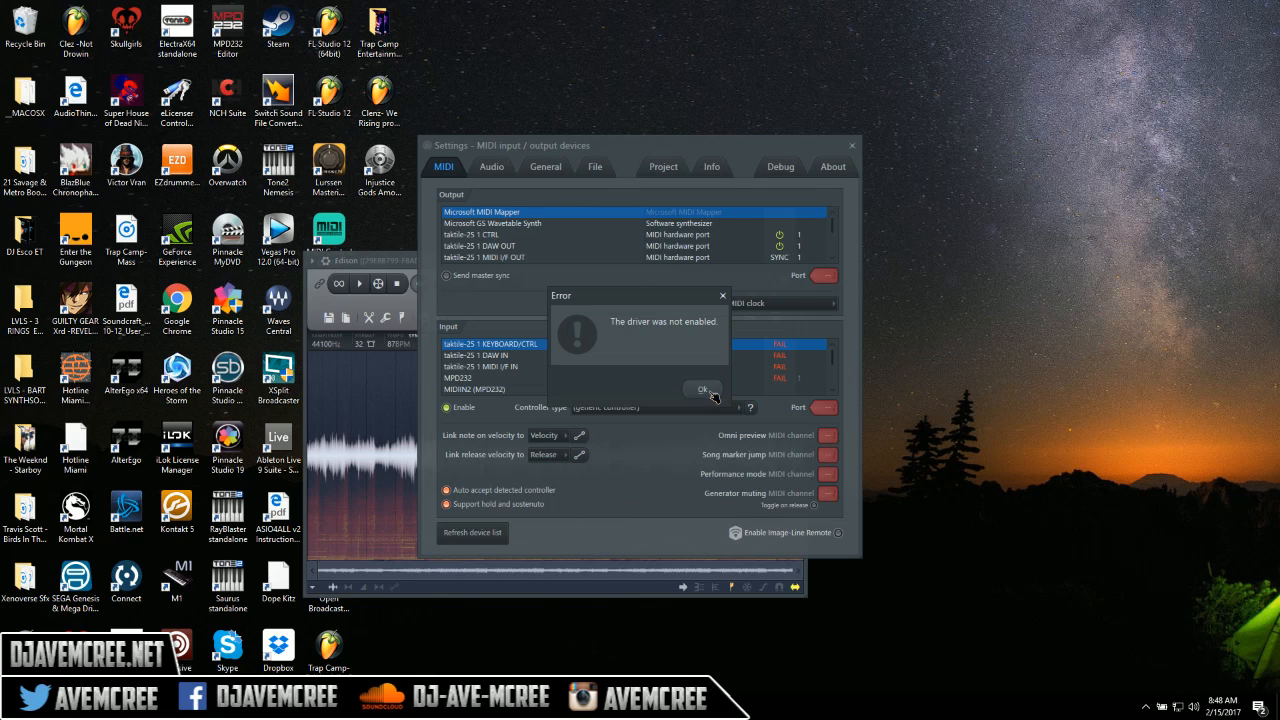
Dismiss the driver errors, close the MIDI settings, and close the mixer to return to the playlist.
{"action": "left_click", "coordinate": [703, 391]}
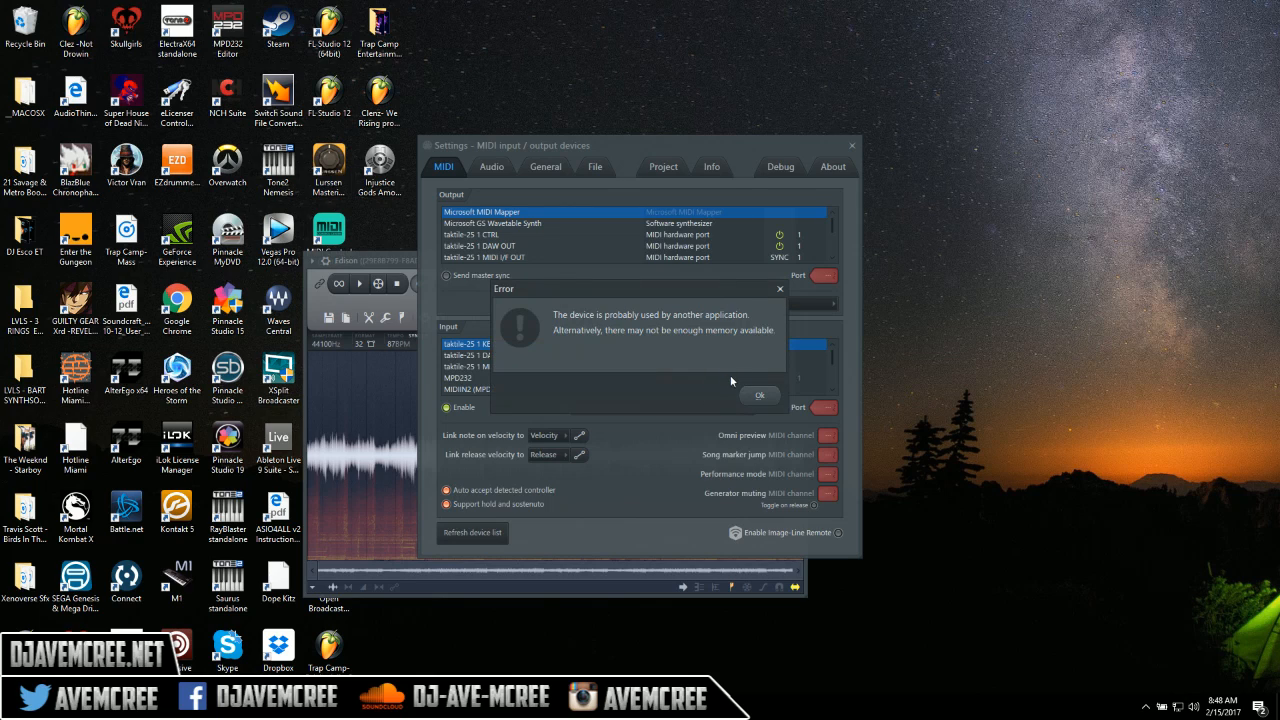
{"action": "left_click", "coordinate": [759, 397]}
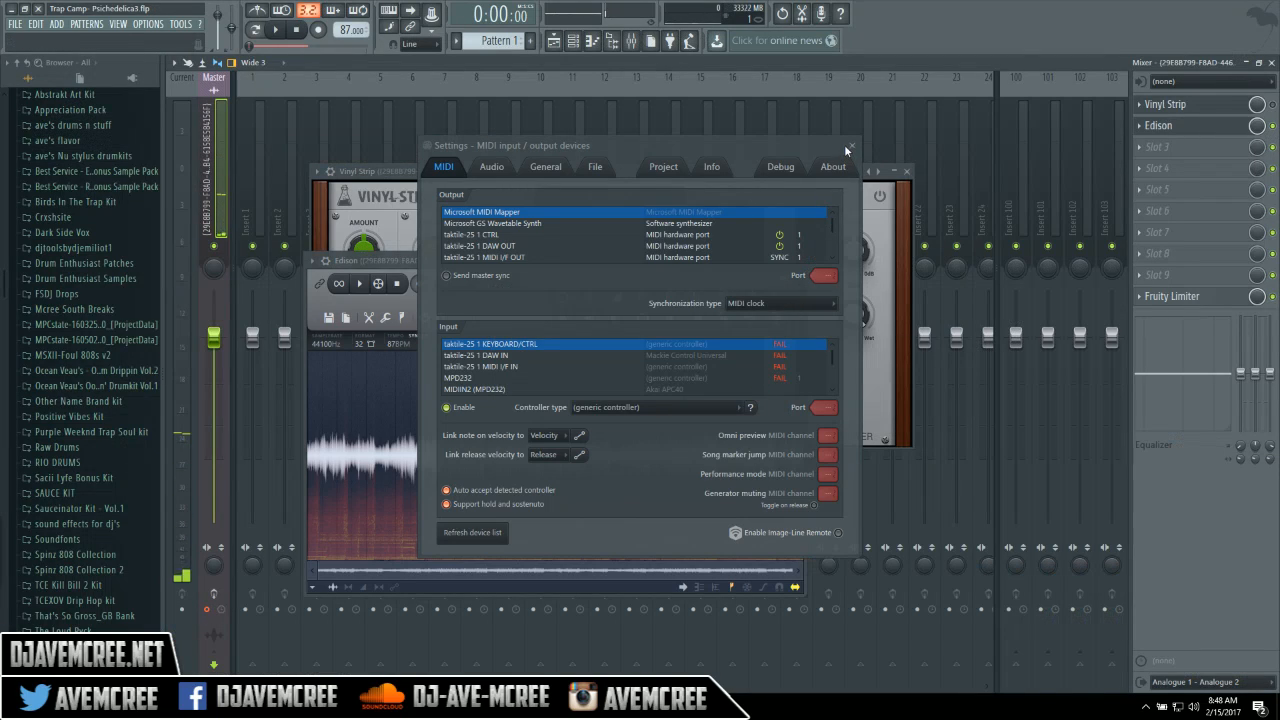
{"action": "left_click", "coordinate": [852, 146]}
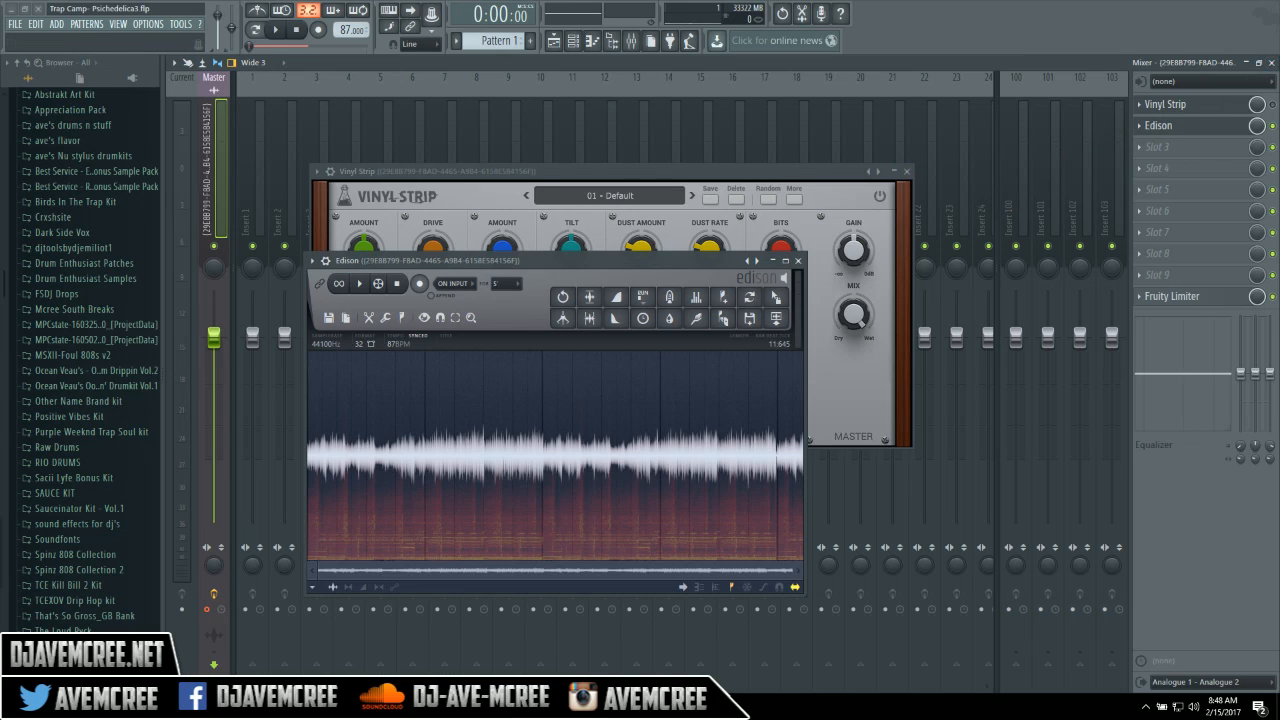
{"action": "left_click", "coordinate": [1271, 62]}
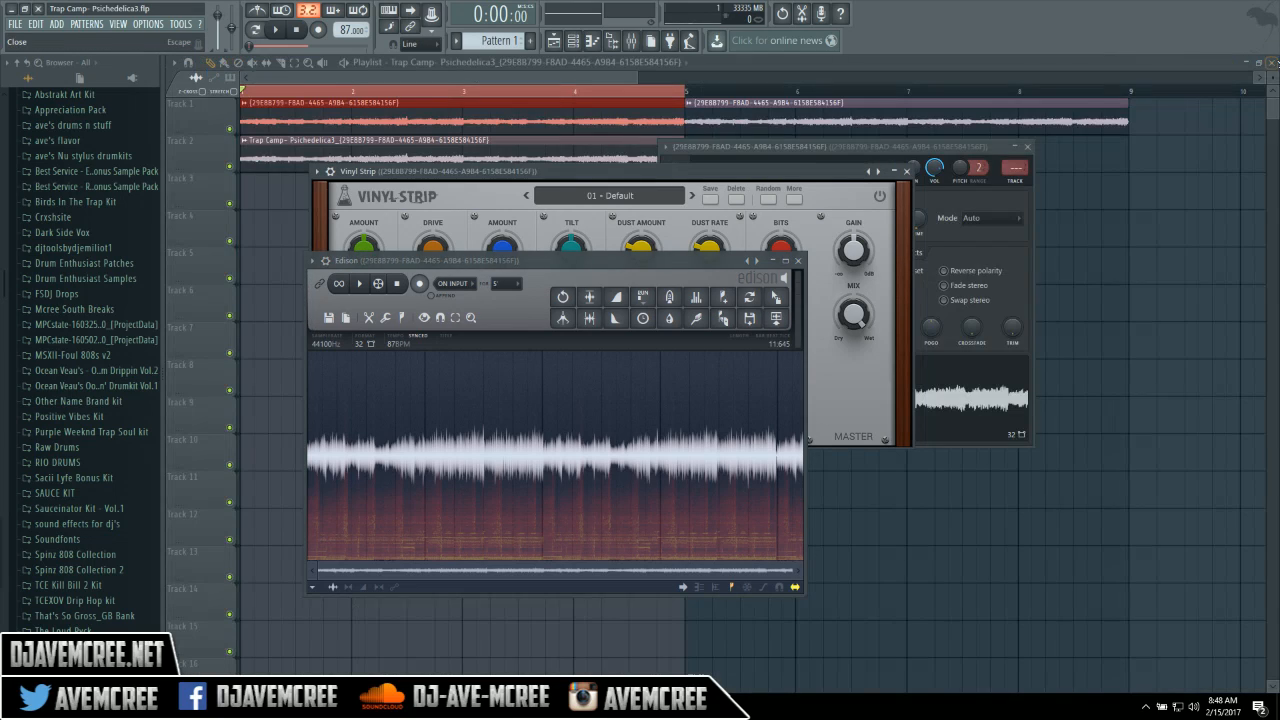
Delete the original clip at bar 1 on Track 1 and clear the timeline selection.
{"action": "right_click", "coordinate": [488, 118]}
{"action": "left_click_drag", "start_coordinate": [686, 157], "coordinate": [694, 184]}
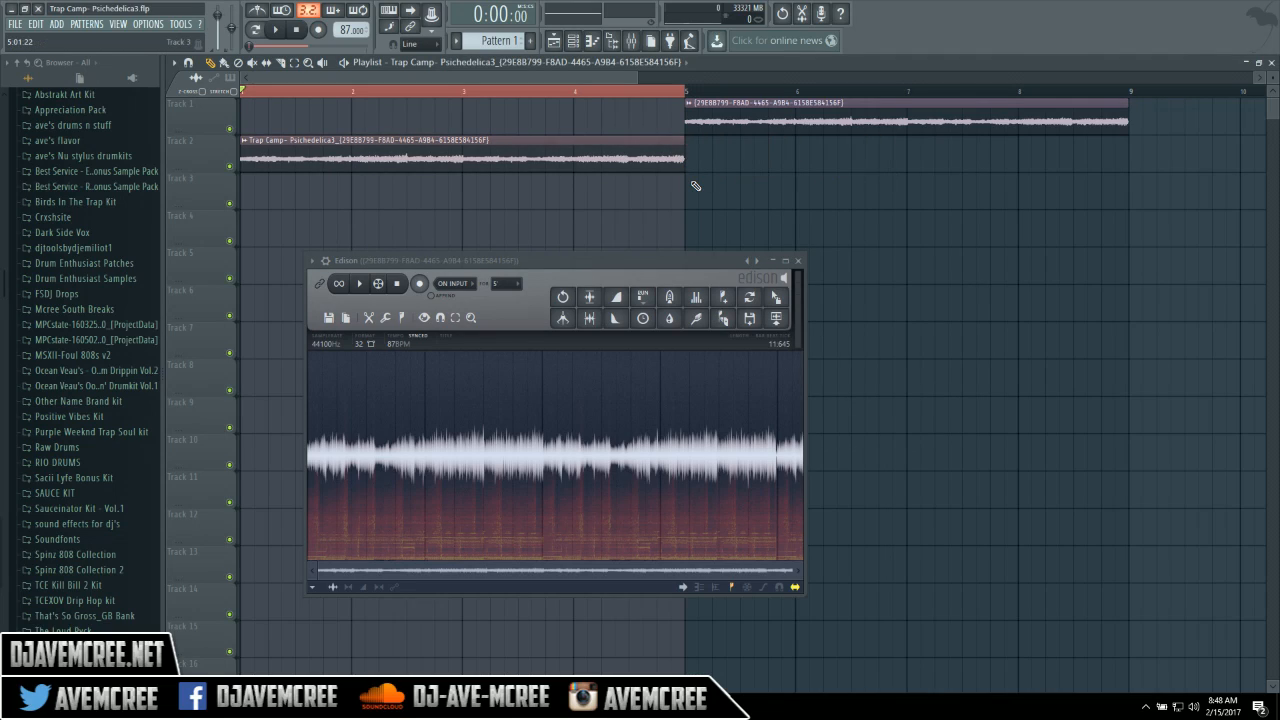
{"action": "left_click", "coordinate": [603, 100]}
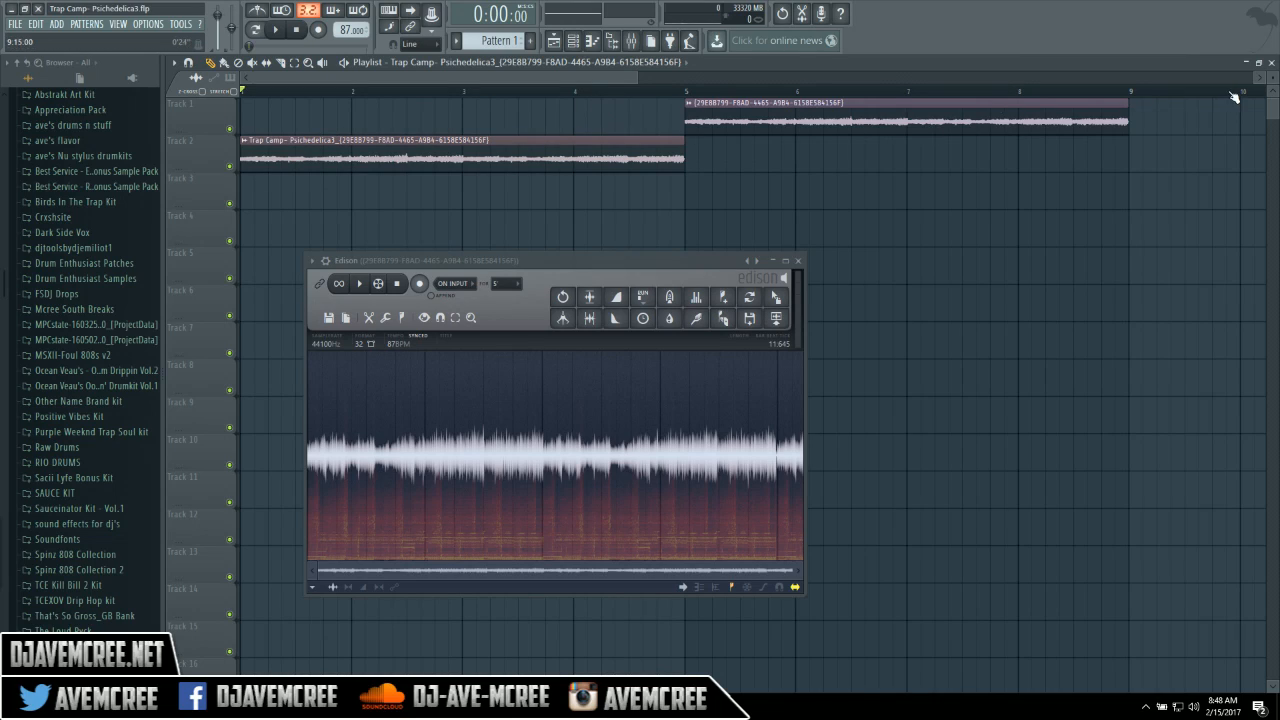
Load the rendered Track 2 clip's sample into Edison for inspection, and close the Edison window.
{"action": "left_click_drag", "start_coordinate": [1272, 78], "coordinate": [1272, 106]}
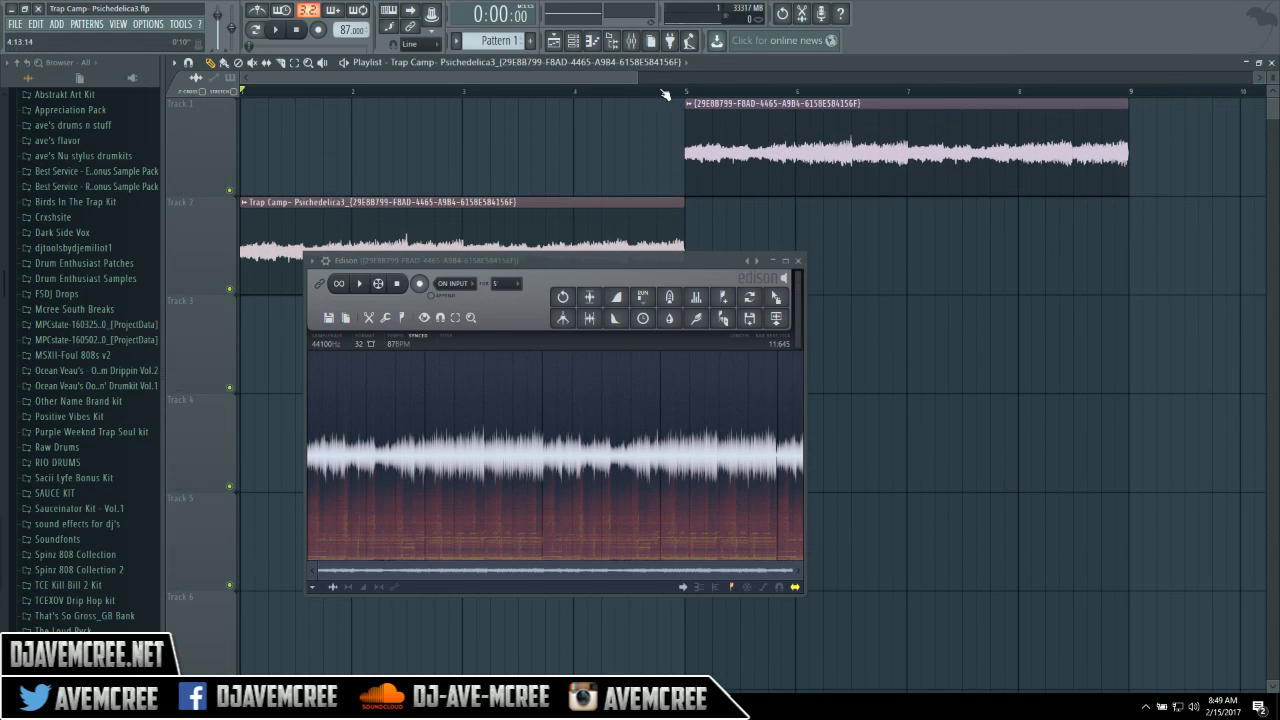
{"action": "left_click_drag", "start_coordinate": [642, 79], "coordinate": [654, 78]}
{"action": "left_click_drag", "start_coordinate": [660, 265], "coordinate": [707, 382]}
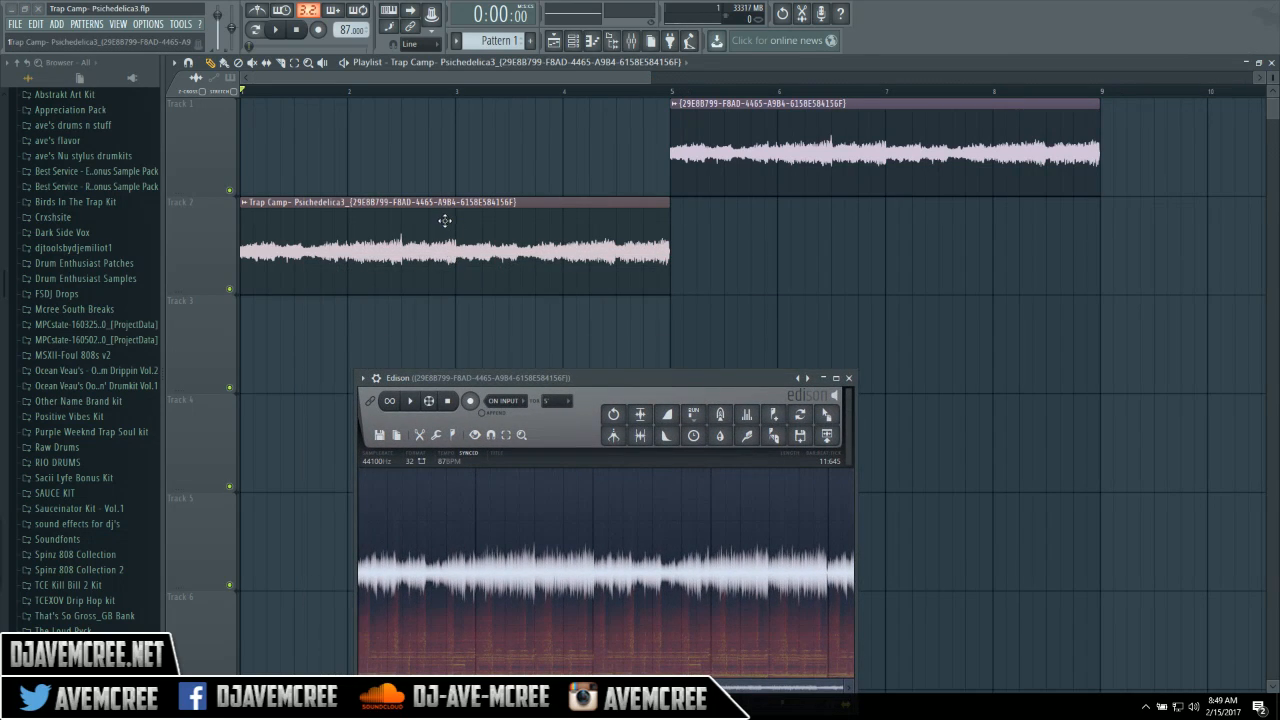
{"action": "left_click", "coordinate": [246, 206]}
{"action": "mouse_move", "coordinate": [300, 230]}
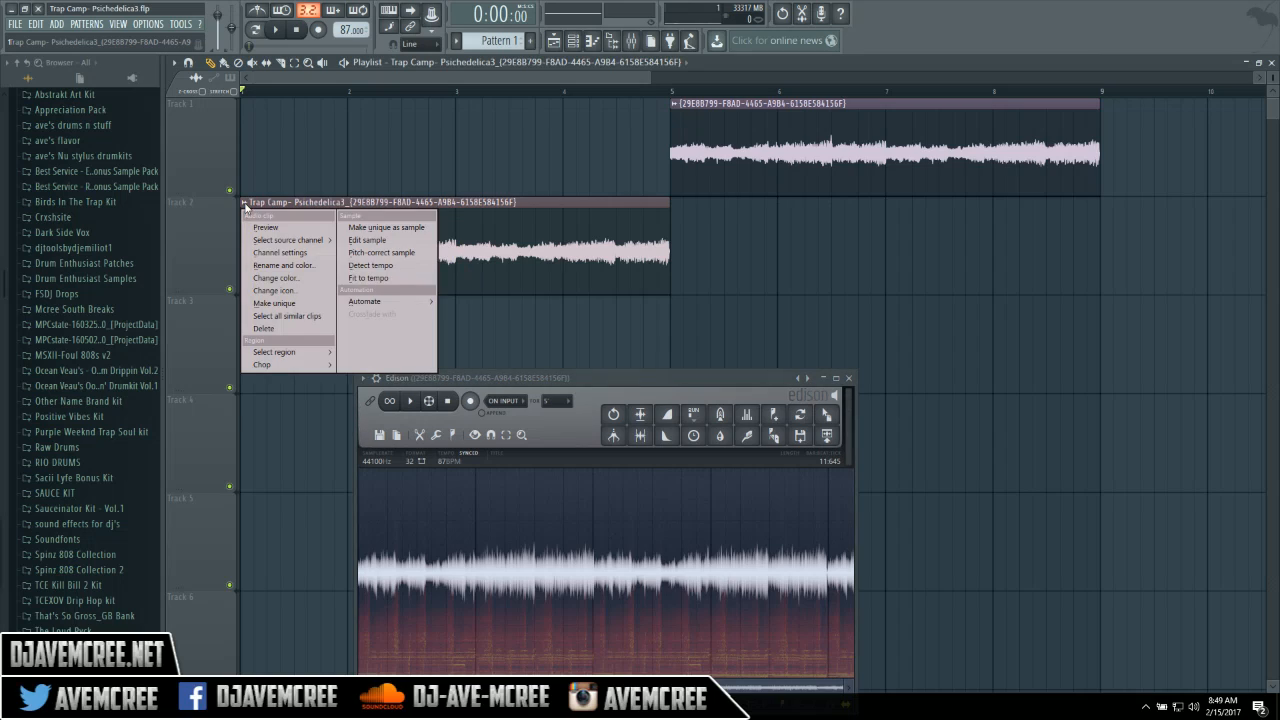
{"action": "left_click", "coordinate": [352, 245]}
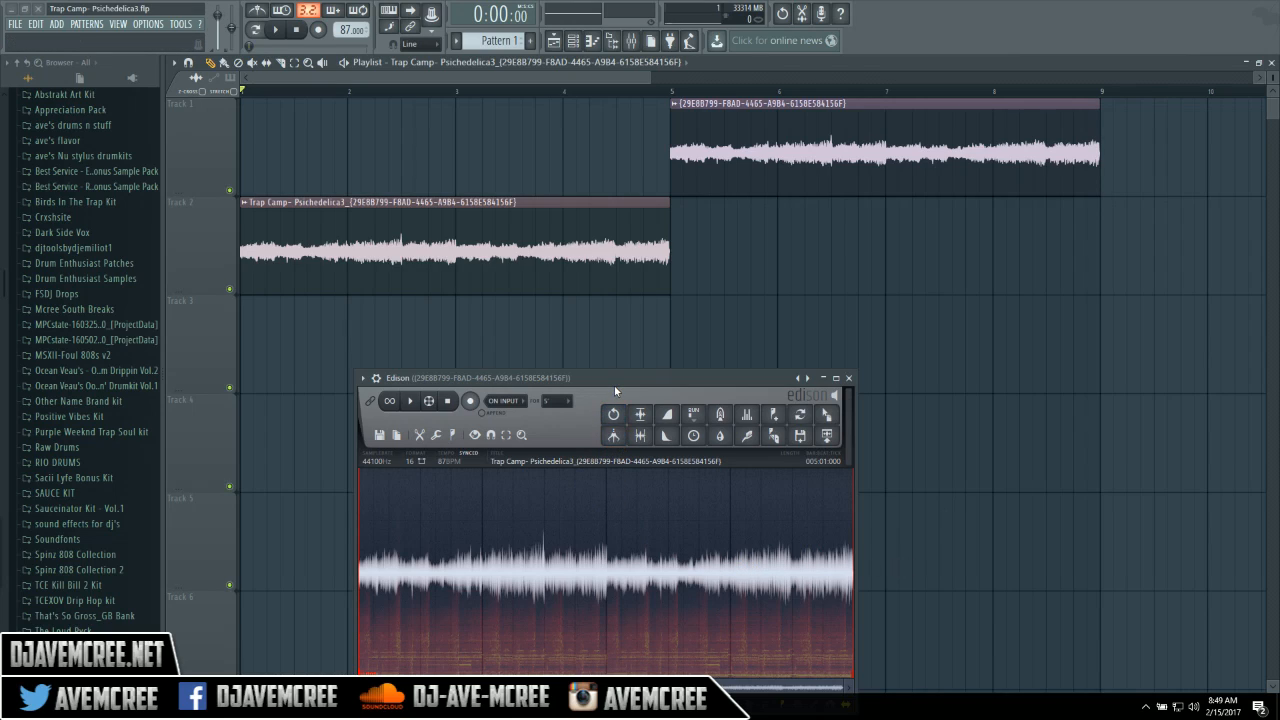
{"action": "left_click_drag", "start_coordinate": [615, 386], "coordinate": [617, 279]}
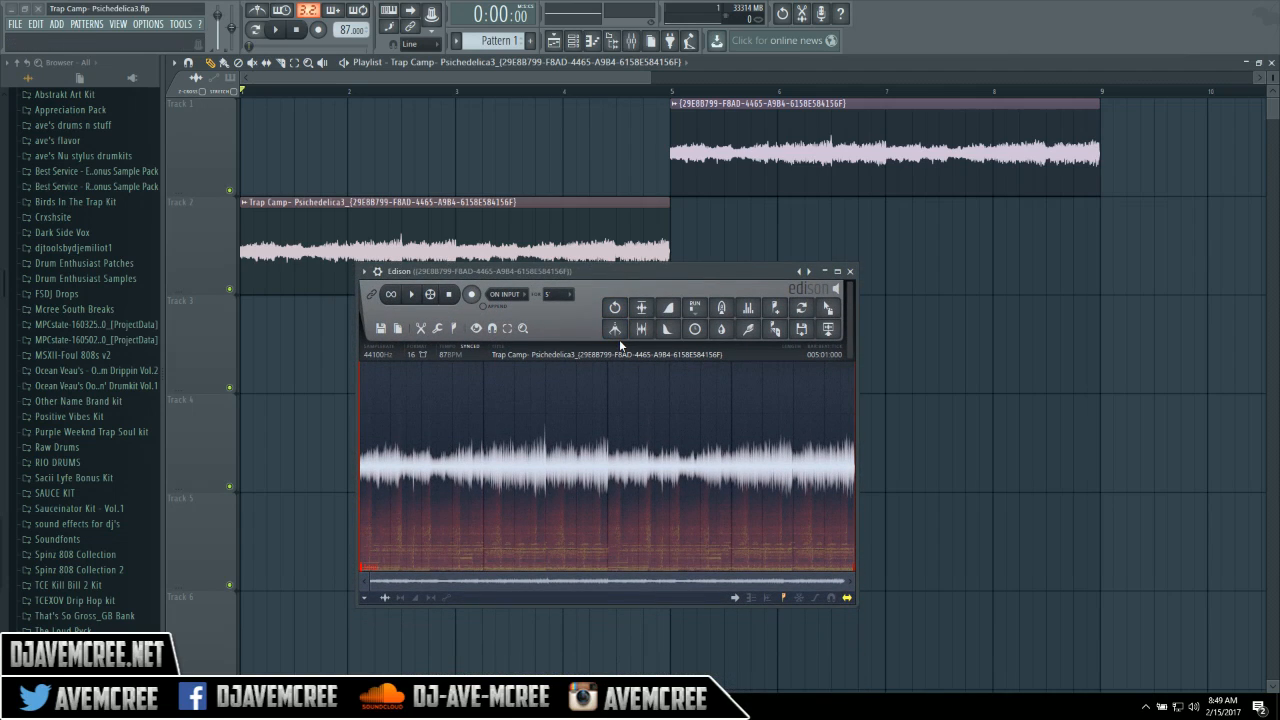
{"action": "left_click", "coordinate": [850, 271]}
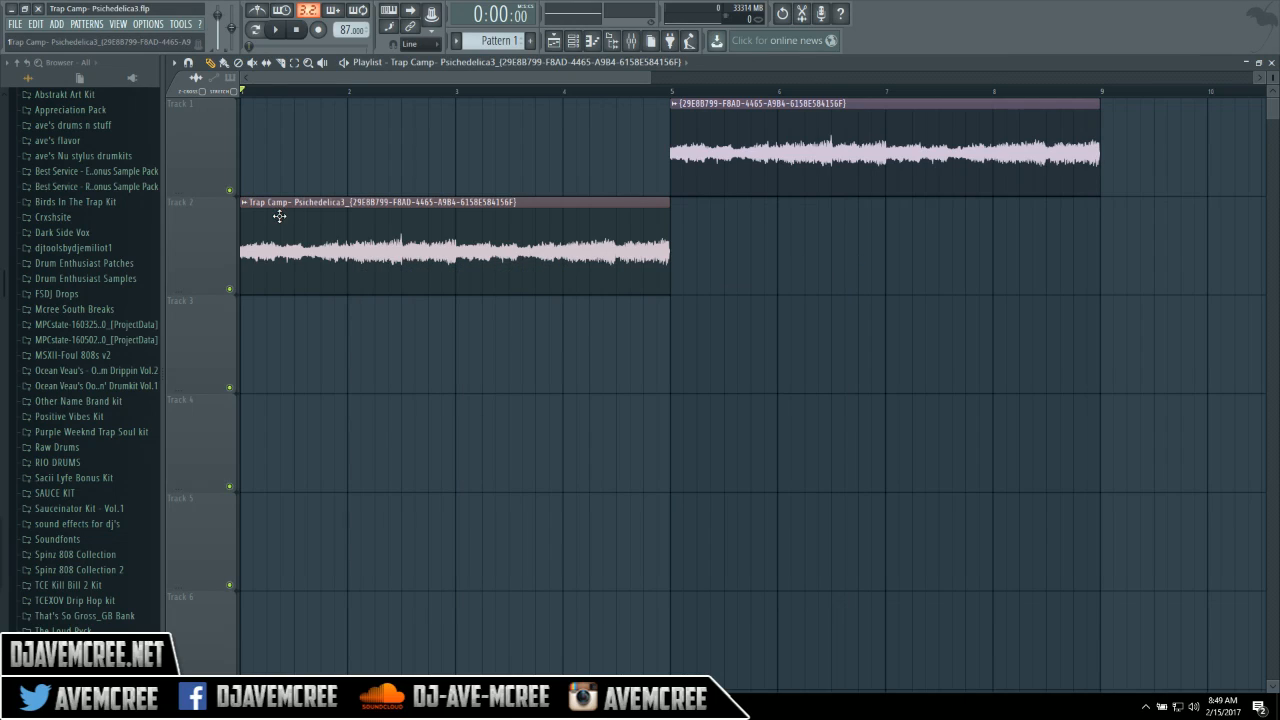
Place a second copy of the rendered clip at bar 5 on Track 2 and delete the remaining Track 1 clip.
{"action": "left_click", "coordinate": [679, 248]}
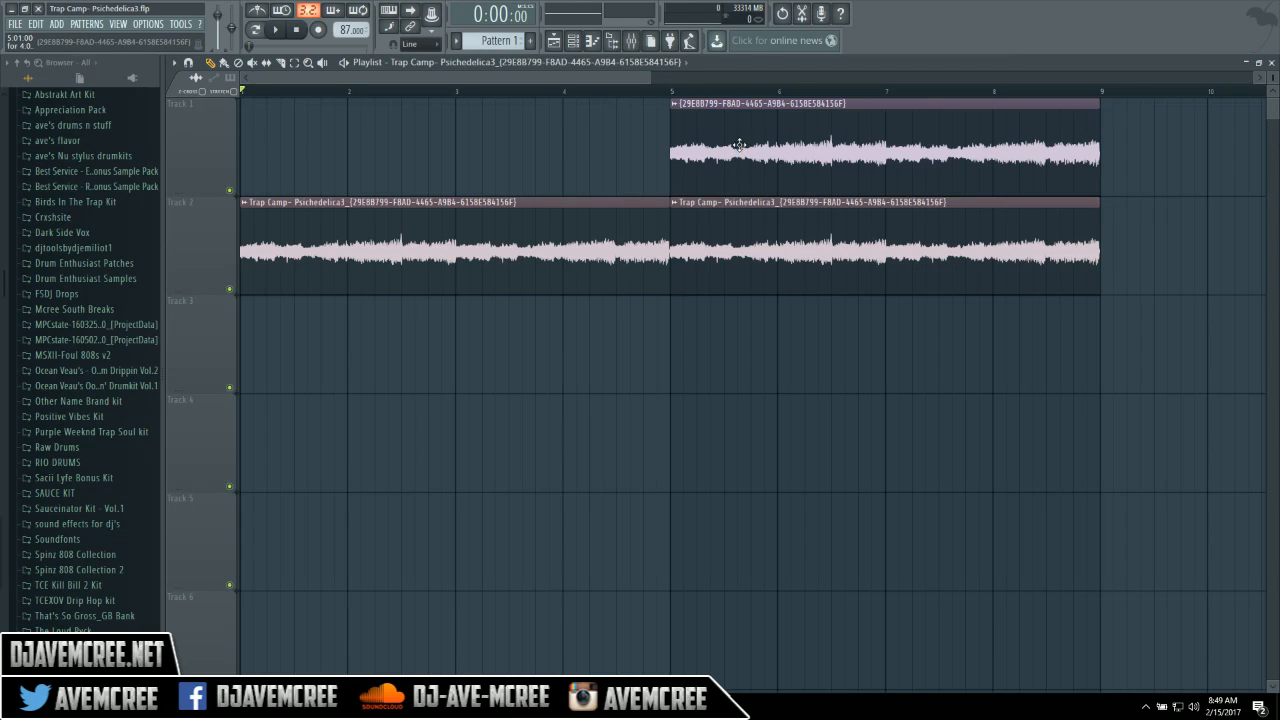
{"action": "right_click", "coordinate": [737, 146]}
Make the Track 2 clip at bar 5 unique and load its sample into Edison for editing.
{"action": "right_click", "coordinate": [674, 205]}
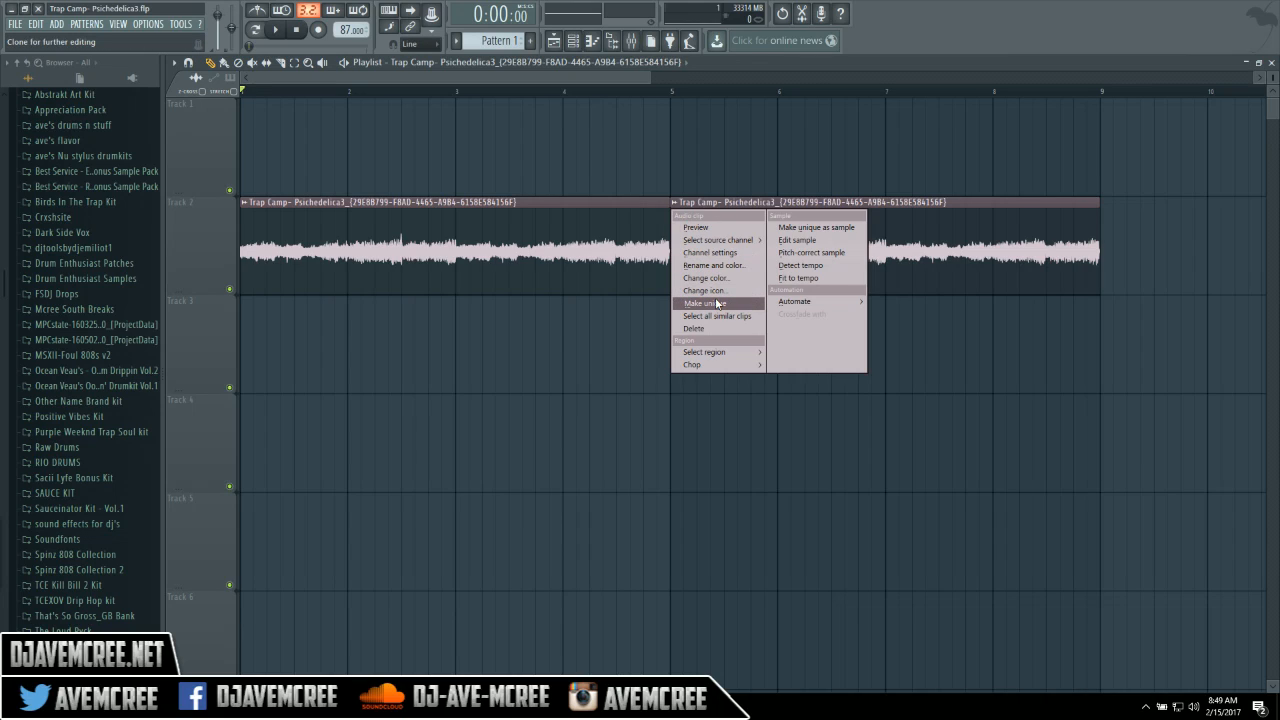
{"action": "left_click", "coordinate": [717, 303]}
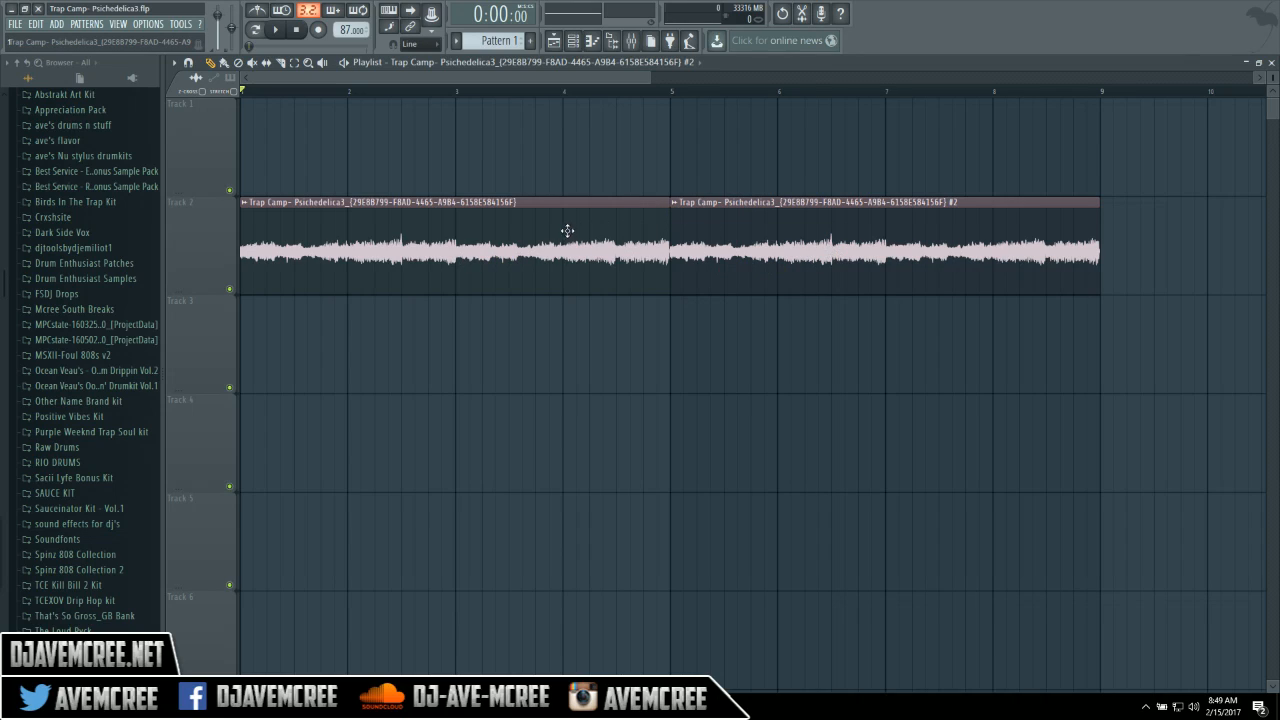
{"action": "left_click", "coordinate": [676, 204]}
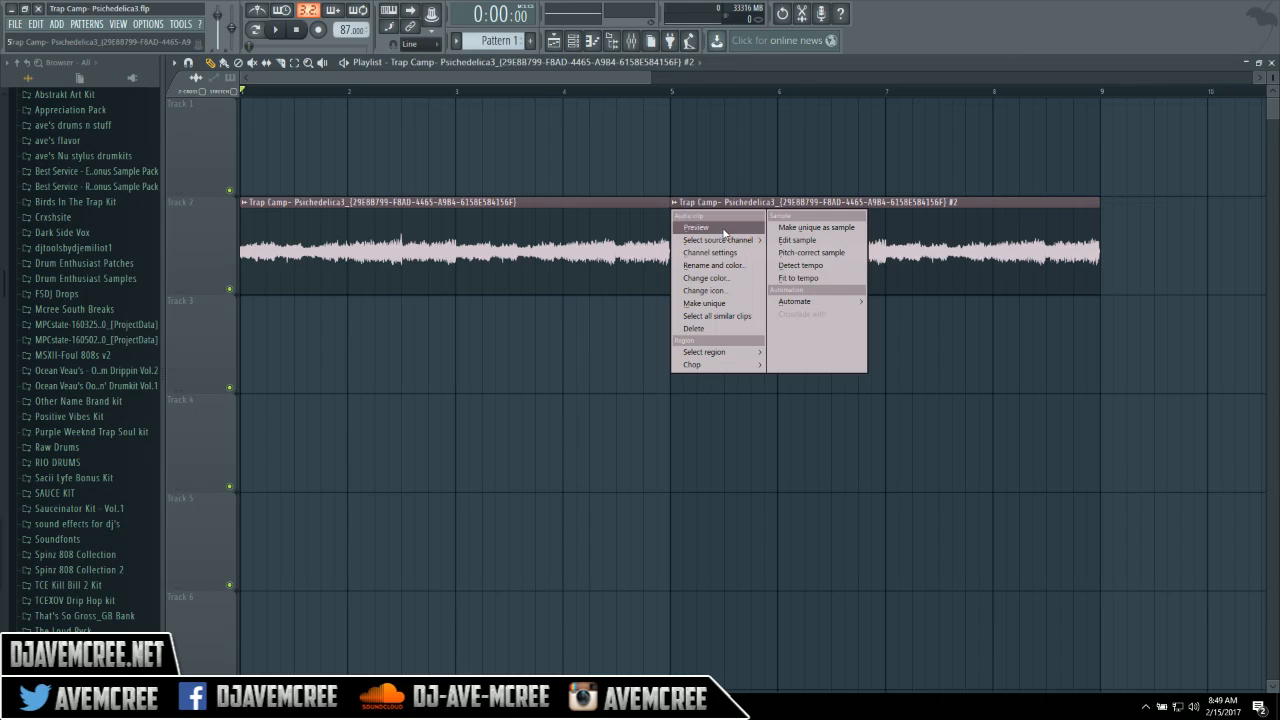
{"action": "left_click", "coordinate": [803, 239]}
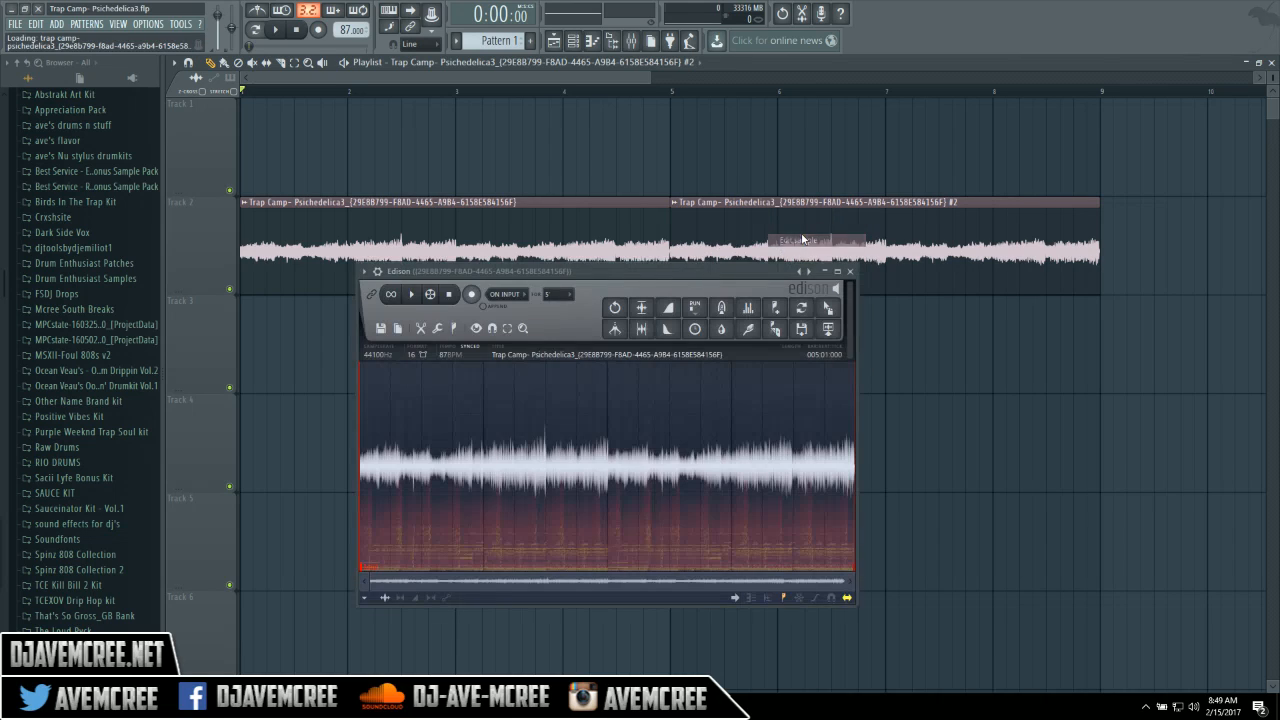
Preview the Claw machine with compensation stretching at 62%, 4% and minimum, and return the amount to maximum.
{"action": "left_click", "coordinate": [615, 329]}
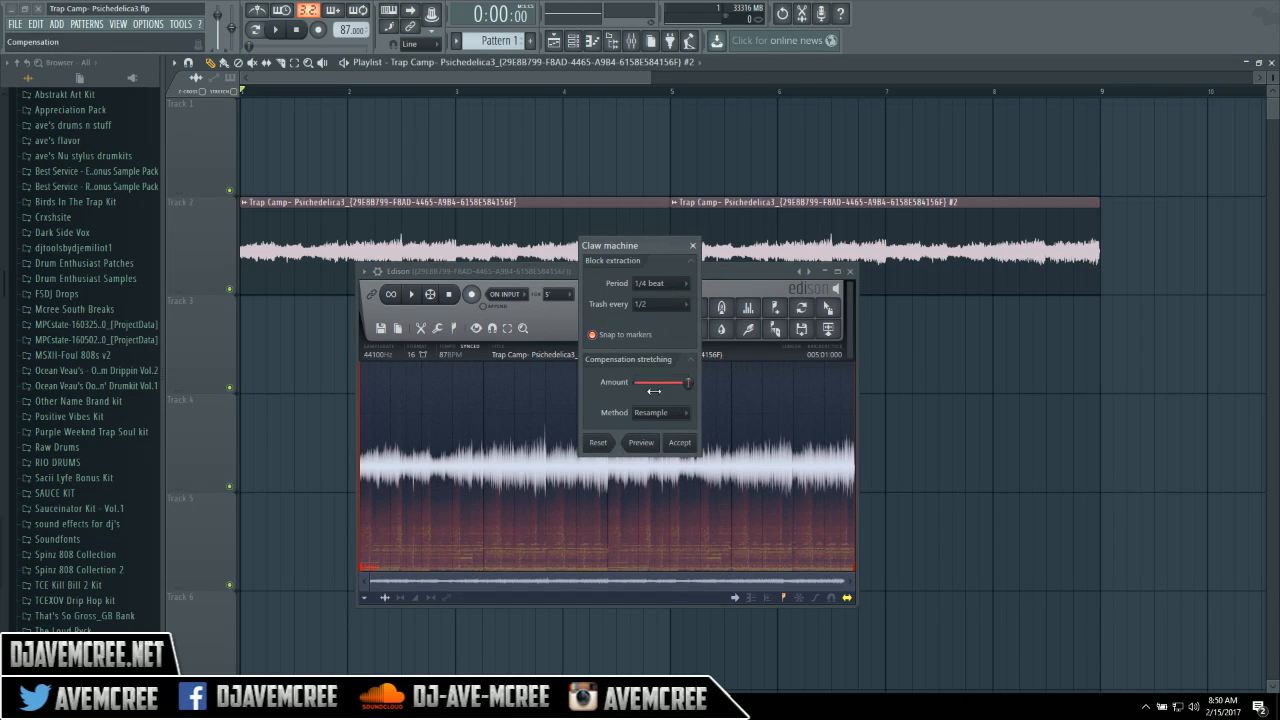
{"action": "left_click", "coordinate": [641, 444]}
{"action": "left_click_drag", "start_coordinate": [690, 384], "coordinate": [668, 383]}
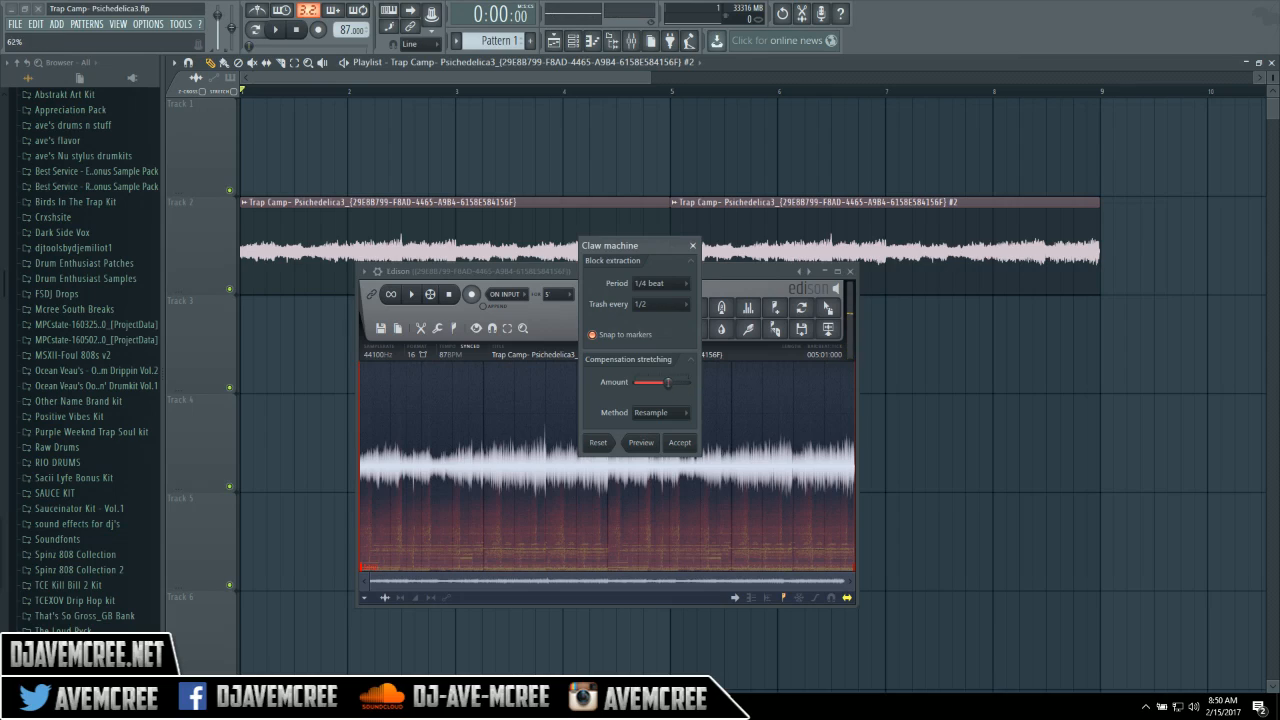
{"action": "left_click", "coordinate": [648, 446]}
{"action": "left_click_drag", "start_coordinate": [651, 384], "coordinate": [641, 384]}
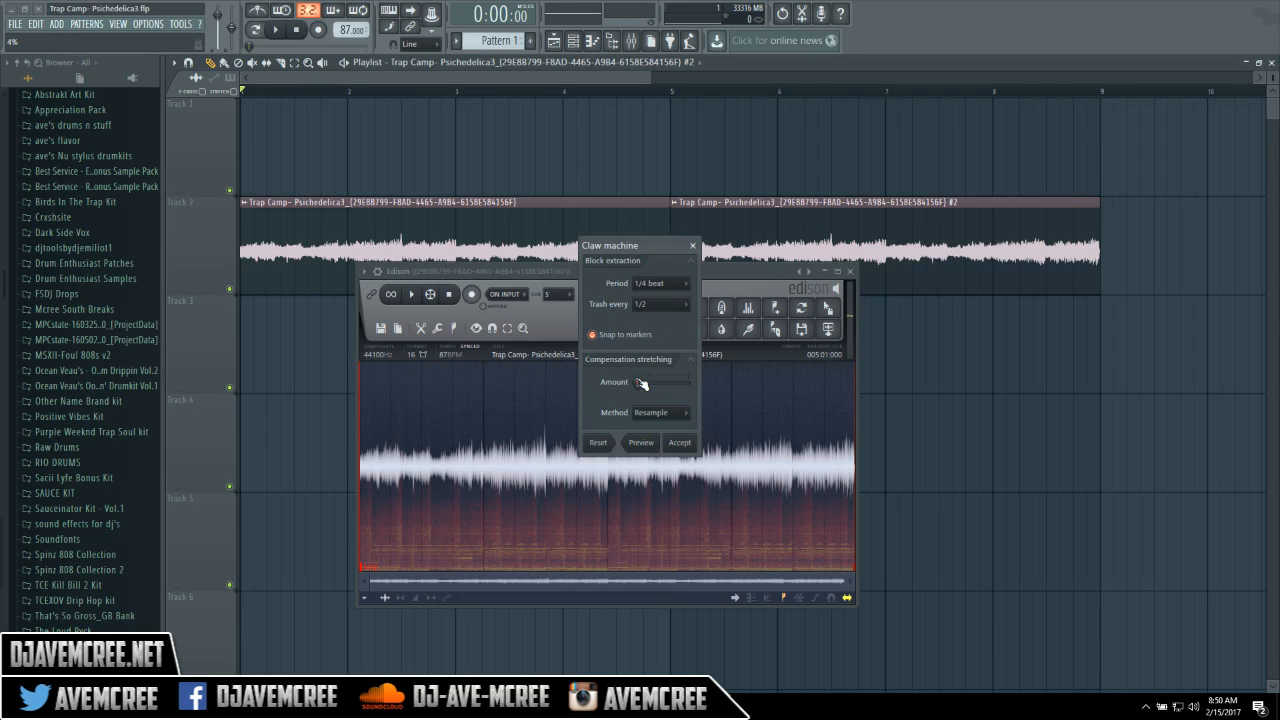
{"action": "left_click", "coordinate": [646, 449]}
{"action": "left_click_drag", "start_coordinate": [638, 388], "coordinate": [635, 388]}
{"action": "left_click", "coordinate": [641, 443]}
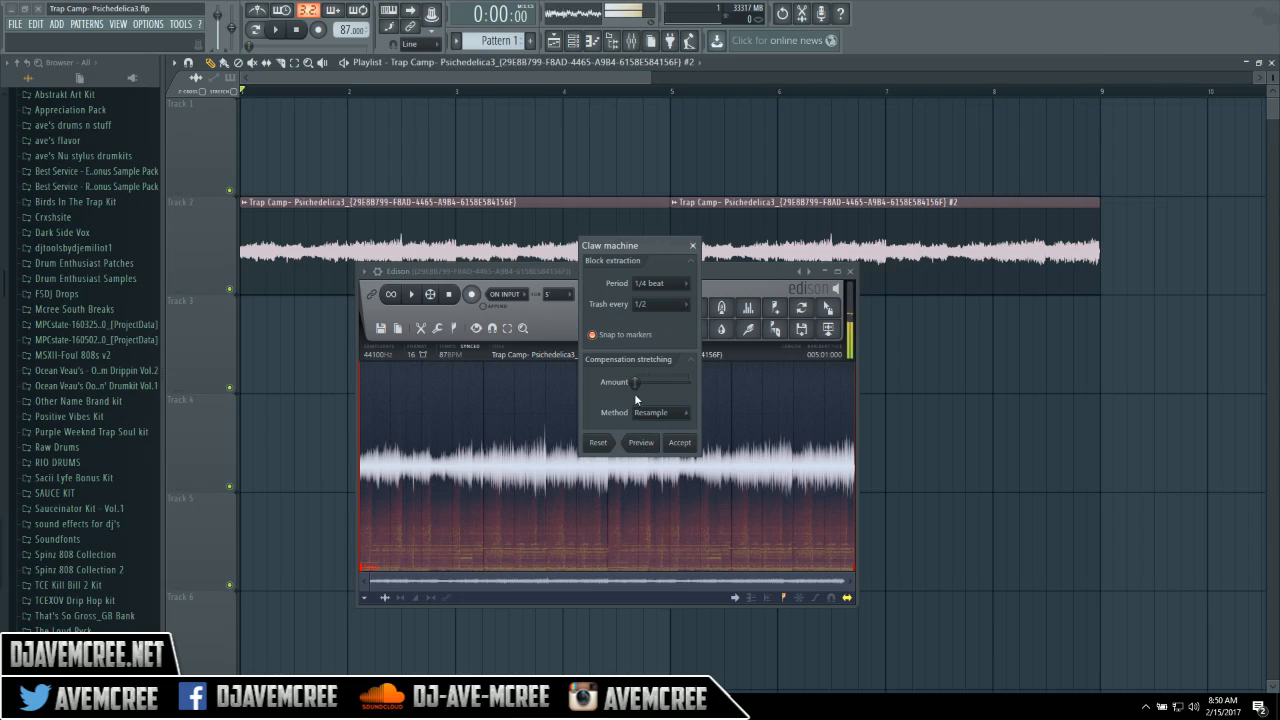
{"action": "left_click_drag", "start_coordinate": [638, 383], "coordinate": [688, 382]}
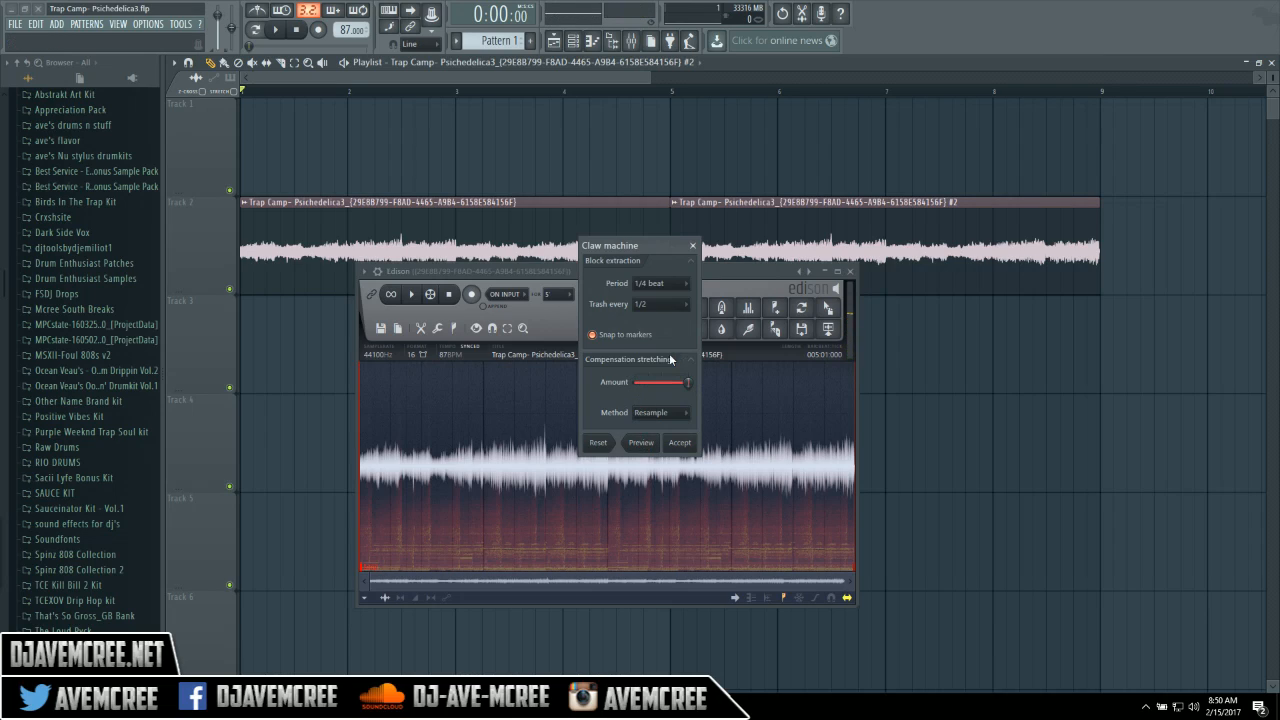
Apply the Claw machine to the sample with a period of 2 beats and trash every 2/4, previewing it before accepting.
{"action": "left_click", "coordinate": [668, 290]}
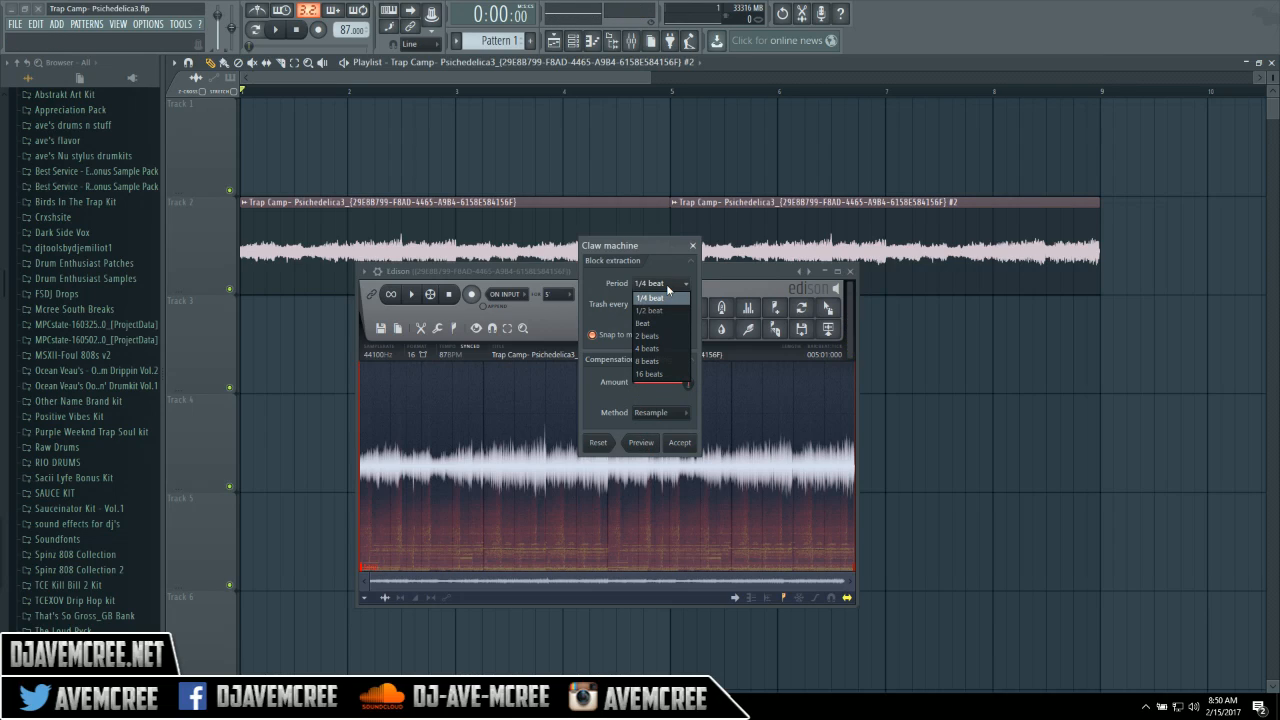
{"action": "left_click", "coordinate": [668, 337]}
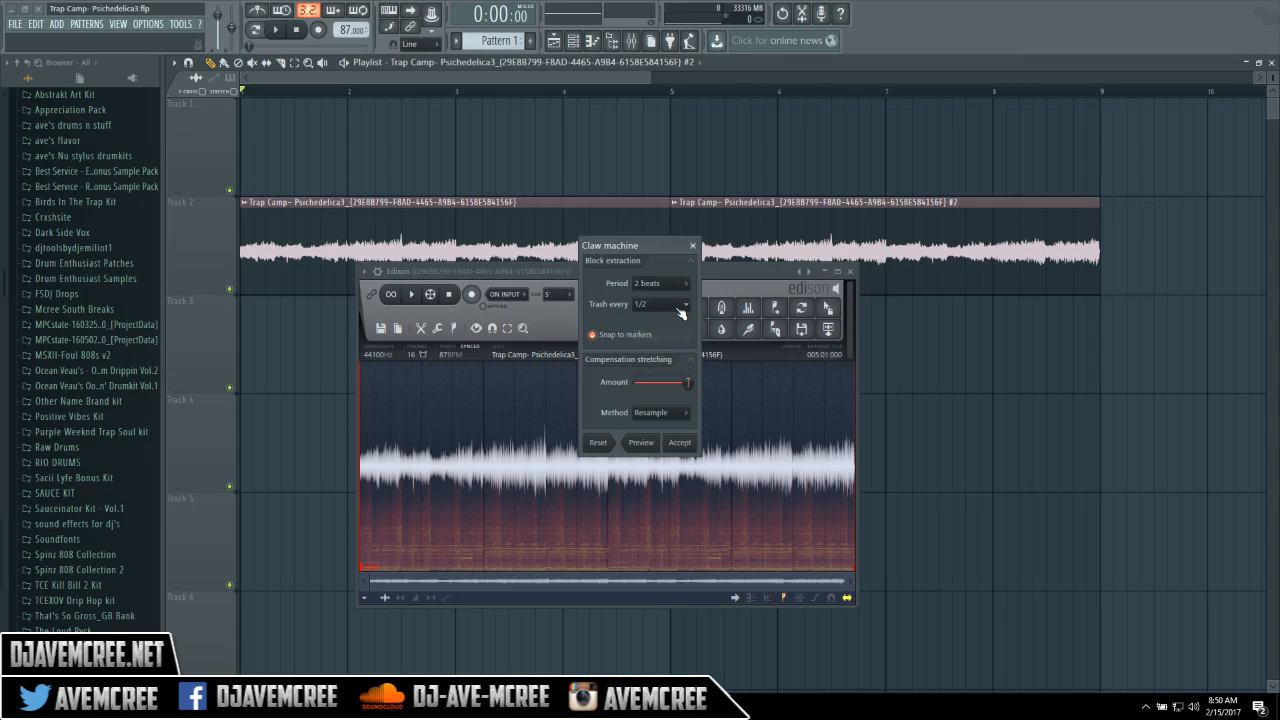
{"action": "left_click", "coordinate": [675, 305]}
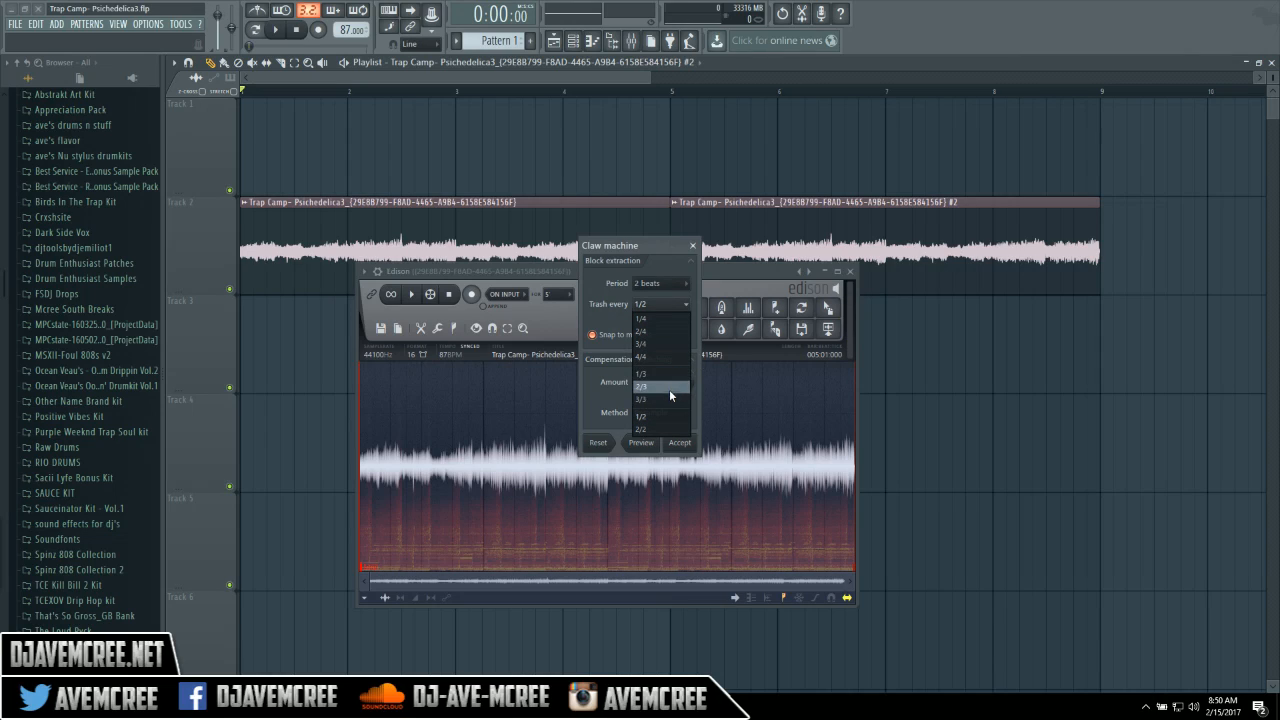
{"action": "left_click", "coordinate": [664, 329]}
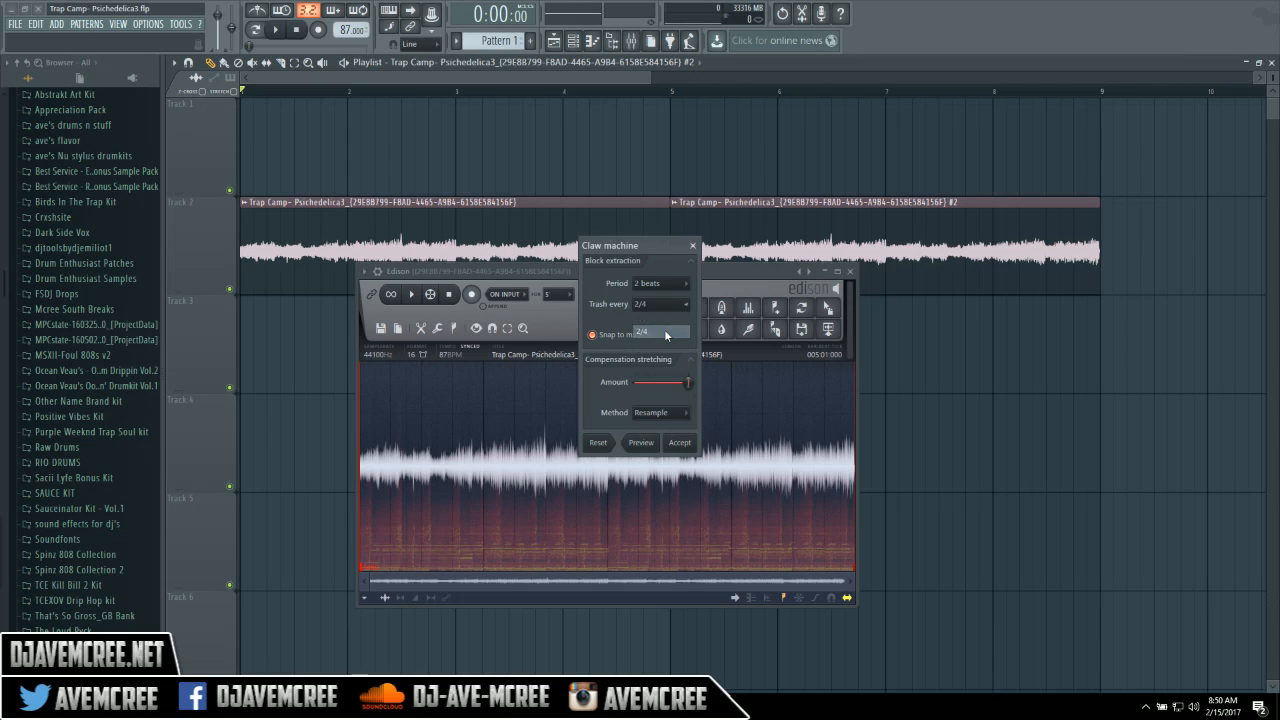
{"action": "left_click", "coordinate": [643, 447]}
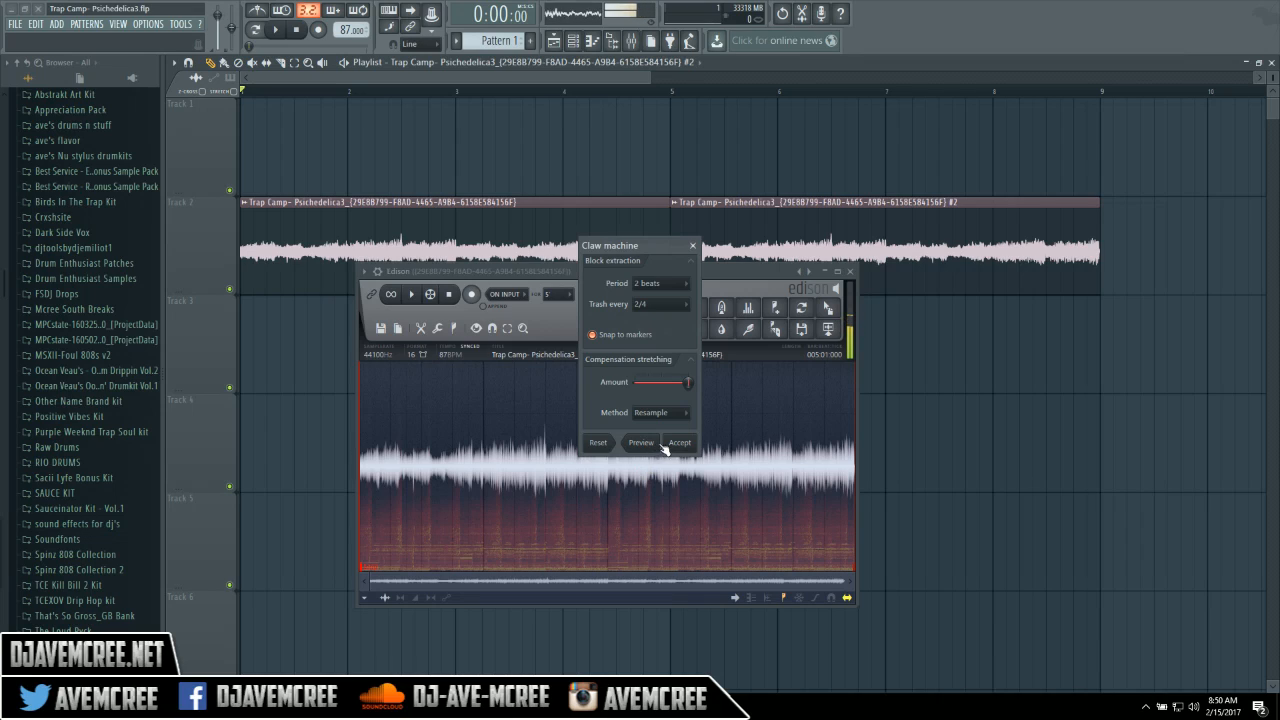
{"action": "left_click", "coordinate": [680, 444]}
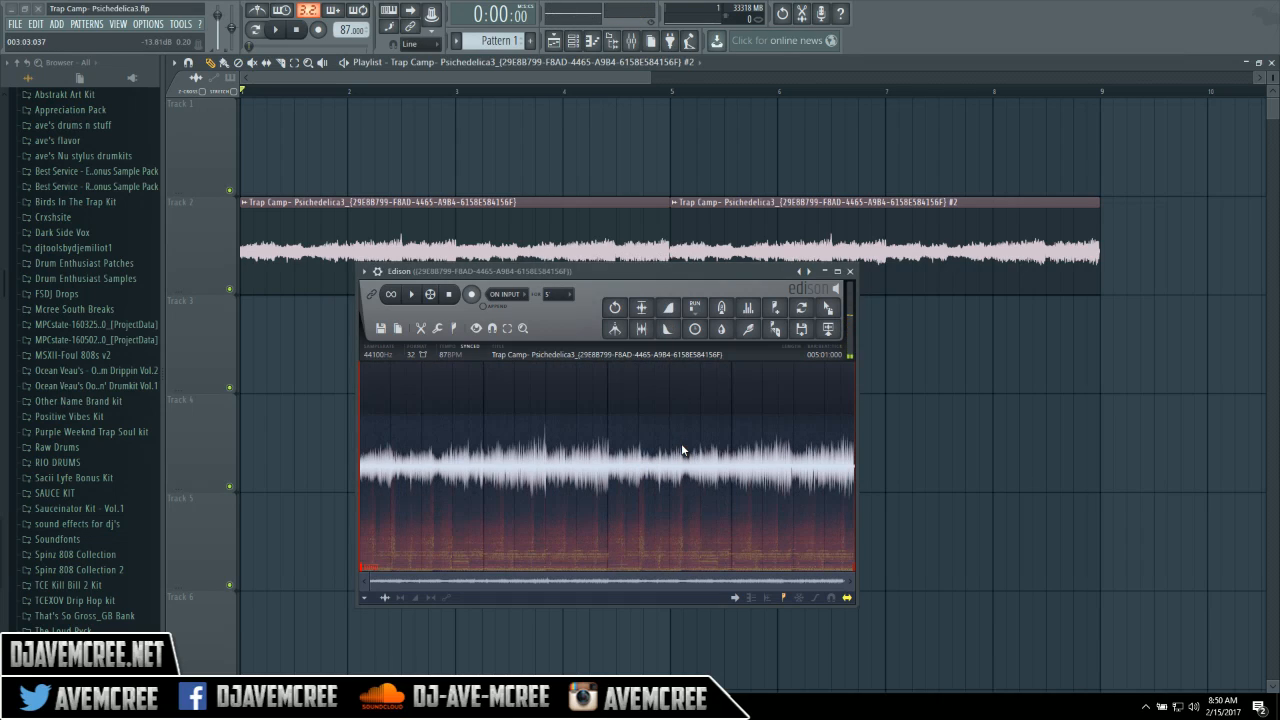
Audition the processed sample, undo the Claw machine edit, and briefly play the restored audio.
{"action": "left_click", "coordinate": [412, 295]}
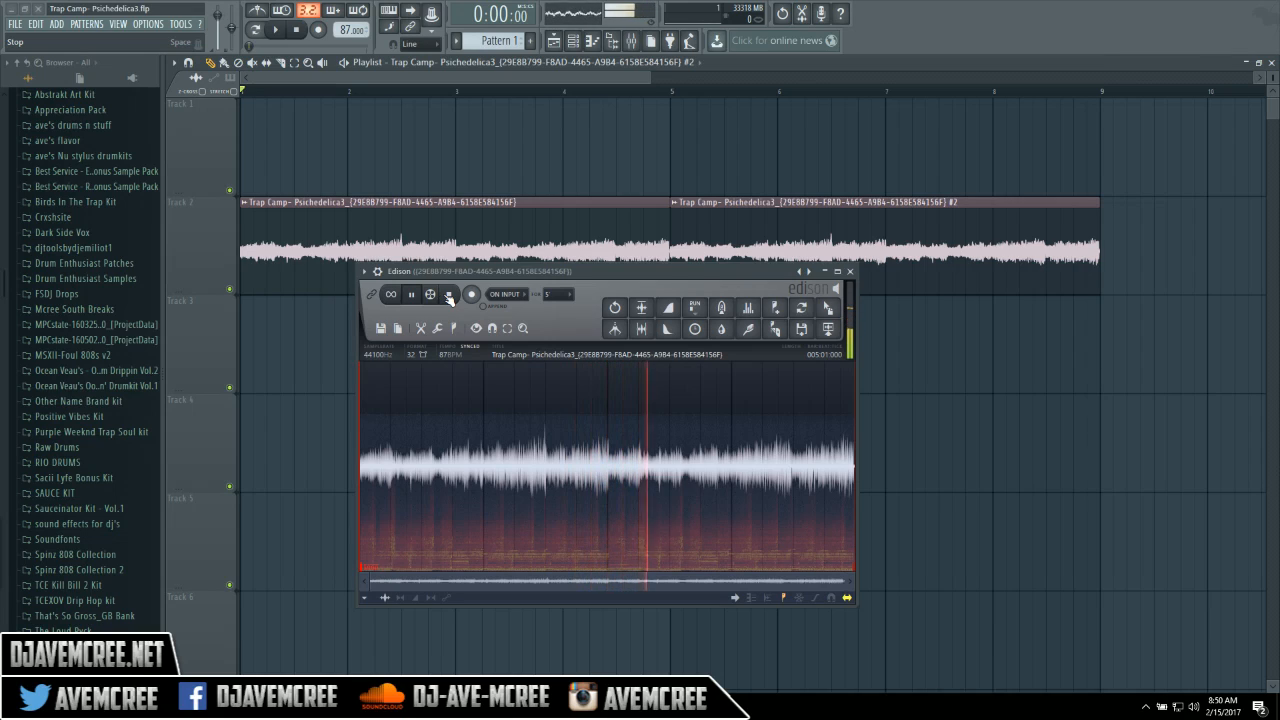
{"action": "left_click", "coordinate": [449, 296]}
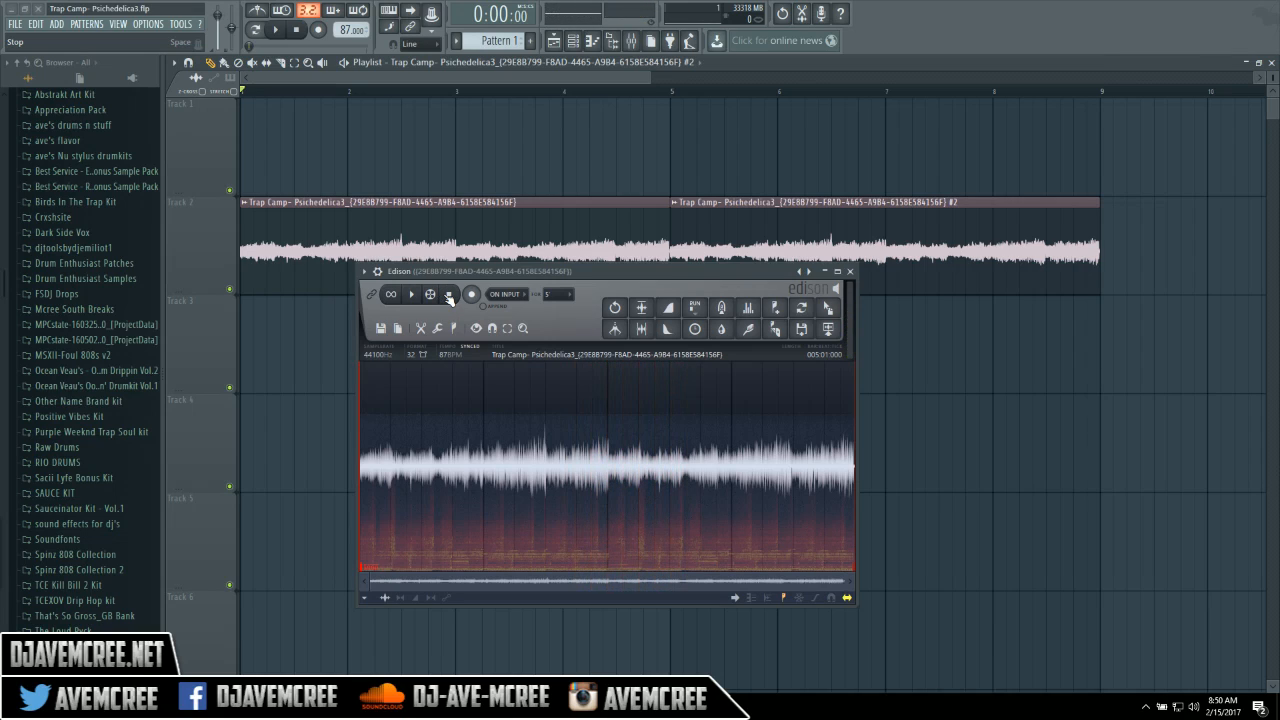
{"action": "key", "text": "ctrl+z"}
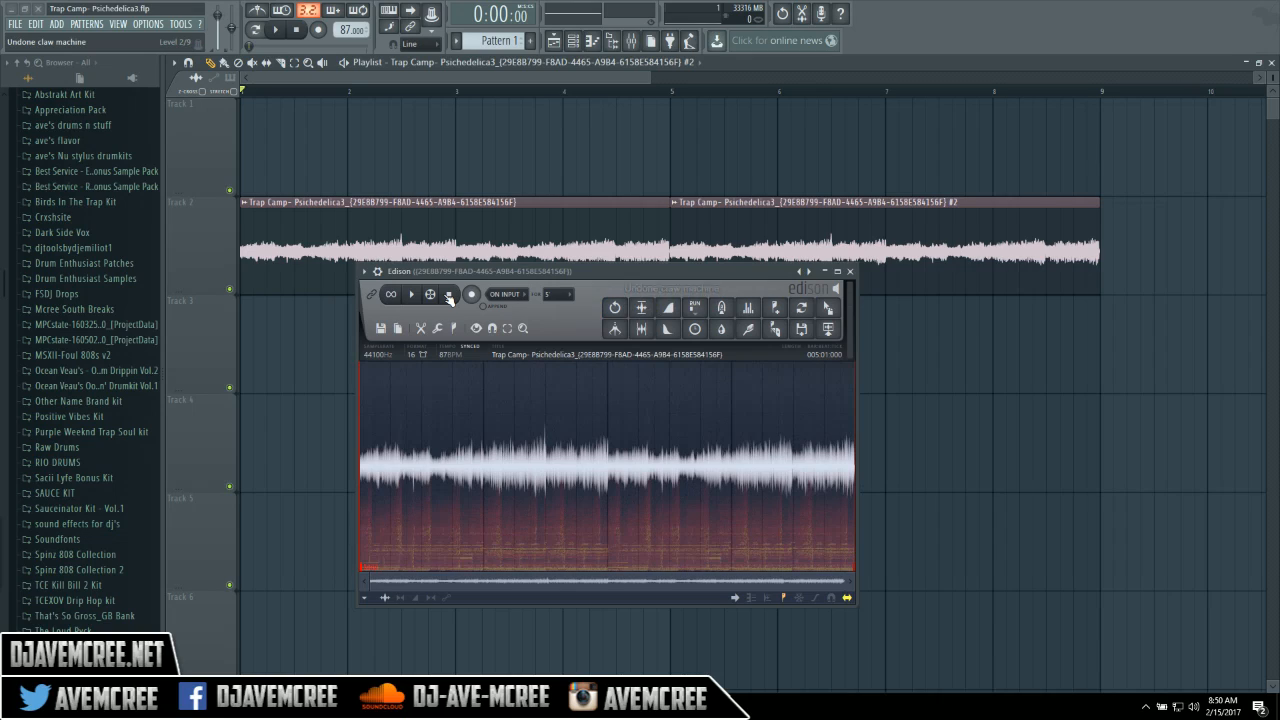
{"action": "key", "text": "space"}
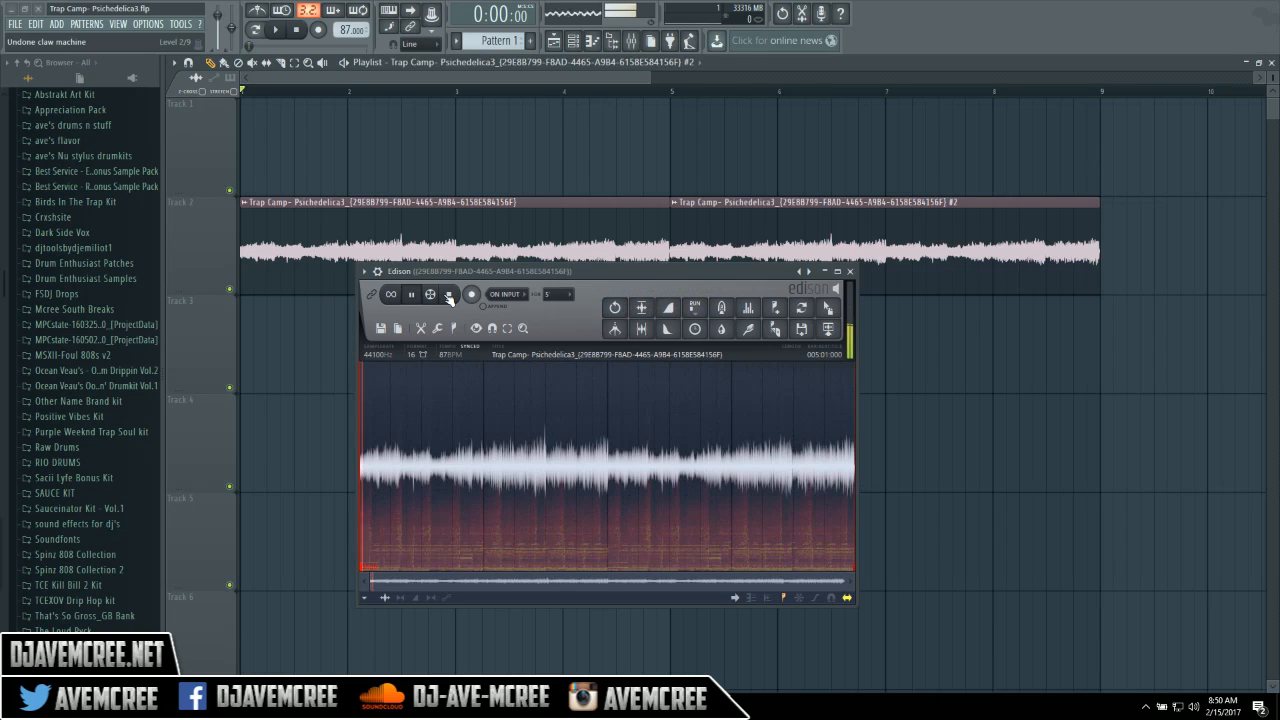
{"action": "key", "text": "space"}
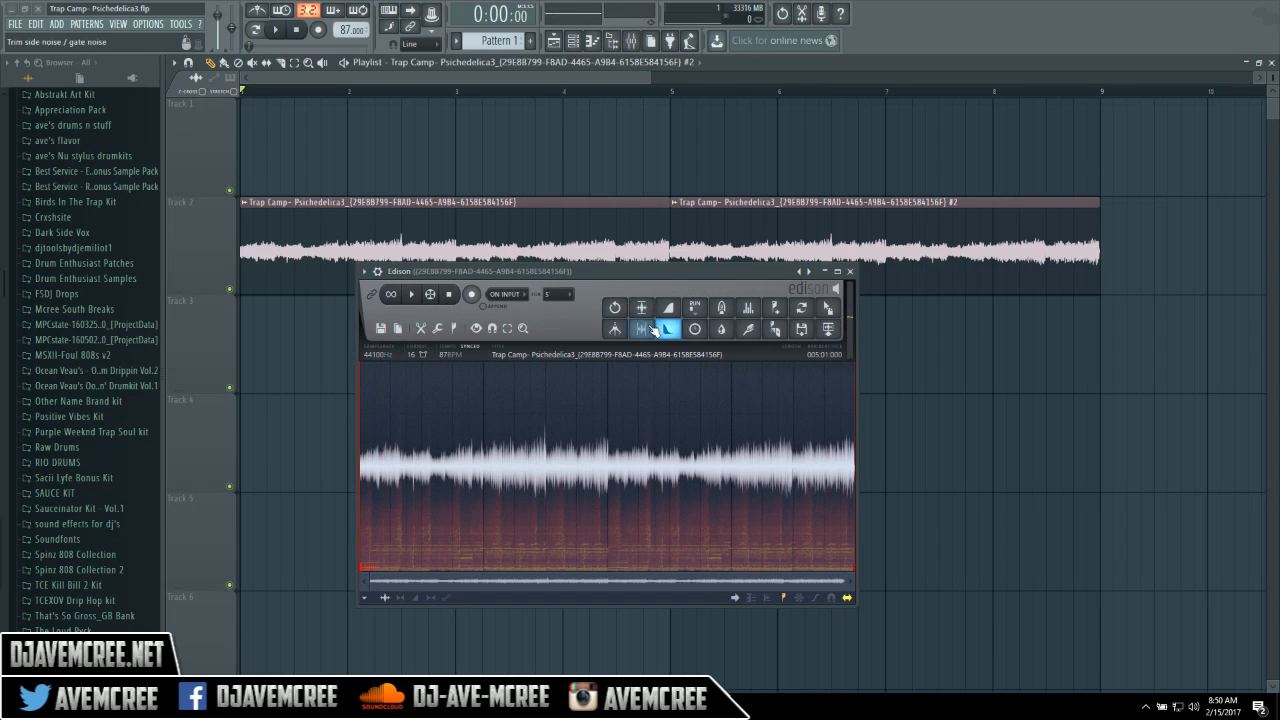
Preview the Claw machine with a 1/4 beat period and trash every 2/3, and reduce compensation stretching to minimum.
{"action": "left_click", "coordinate": [616, 329]}
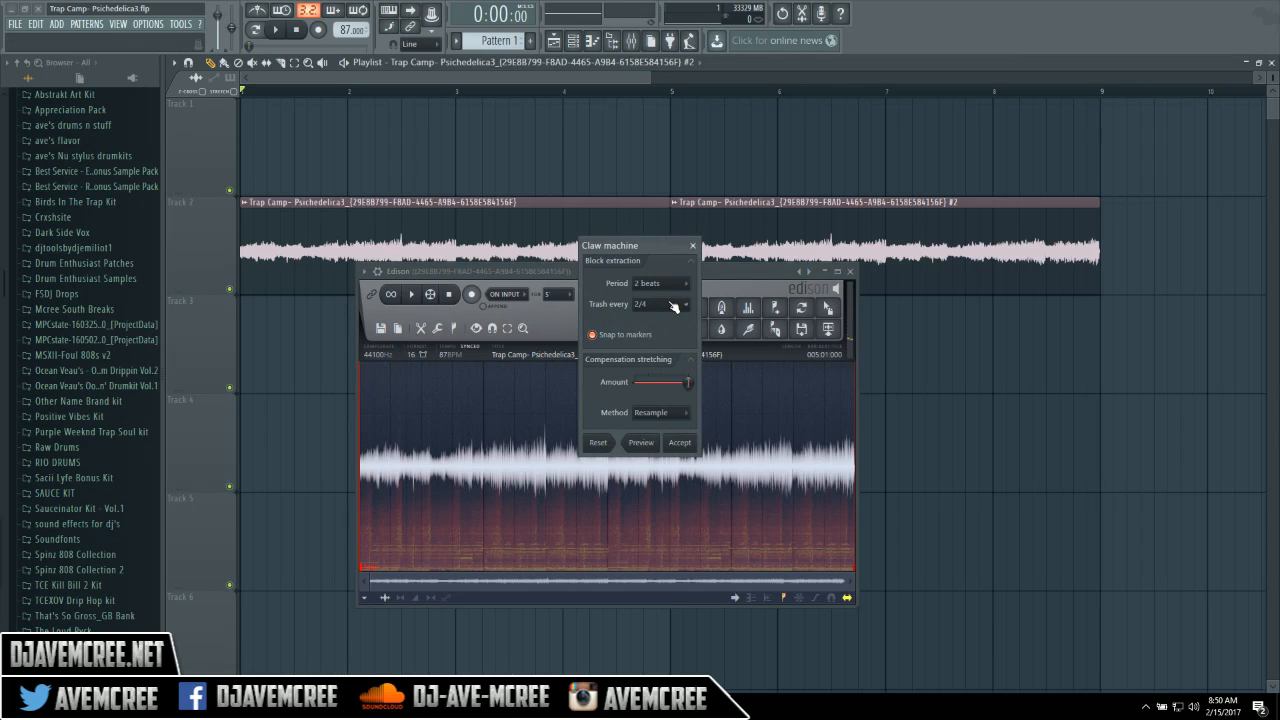
{"action": "left_click", "coordinate": [672, 305]}
{"action": "left_click", "coordinate": [654, 386]}
{"action": "left_click", "coordinate": [675, 288]}
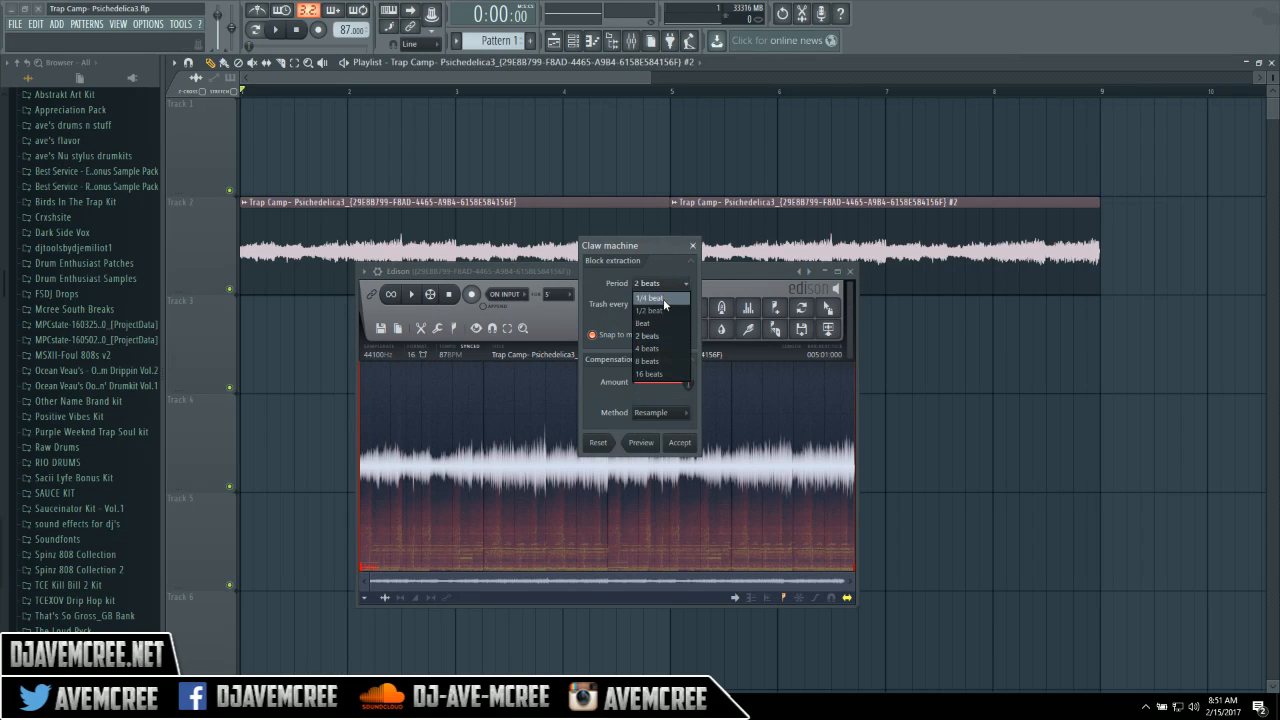
{"action": "left_click", "coordinate": [663, 299]}
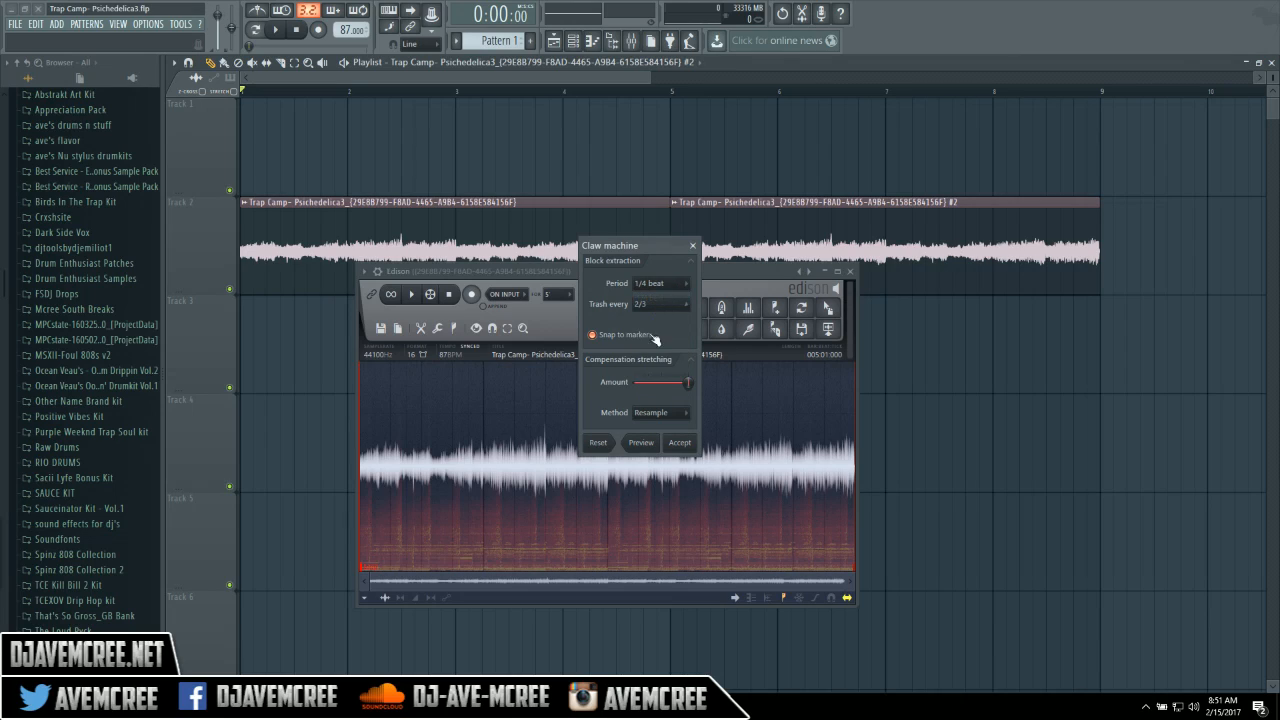
{"action": "left_click", "coordinate": [644, 444]}
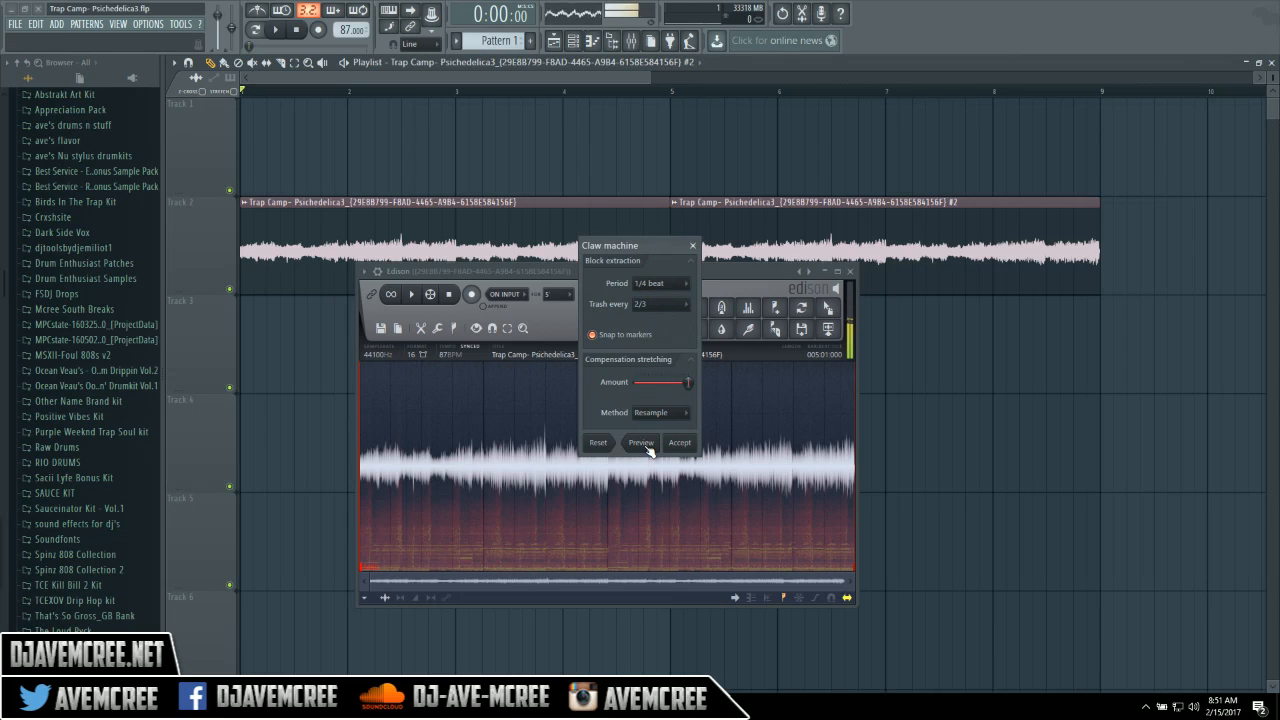
{"action": "left_click_drag", "start_coordinate": [689, 390], "coordinate": [638, 388]}
Set the Claw machine's trash rate to 1/2 and preview the effect.
{"action": "left_click", "coordinate": [672, 305]}
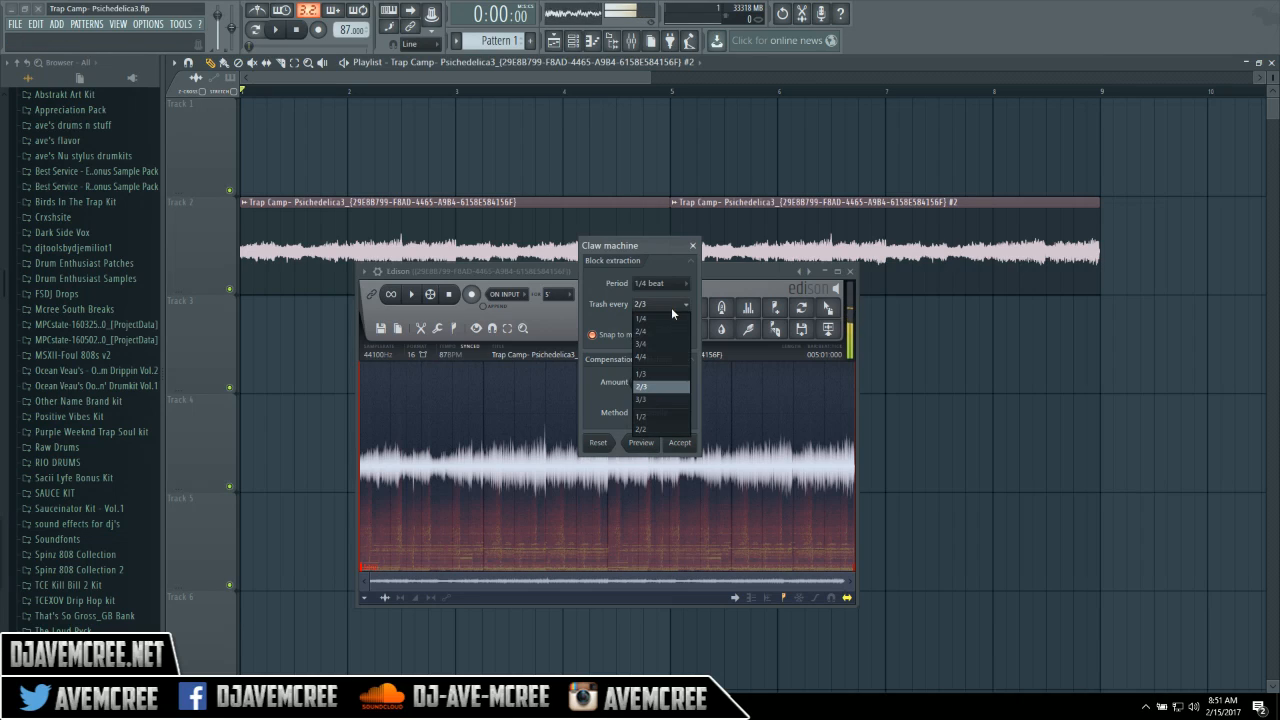
{"action": "left_click", "coordinate": [672, 418]}
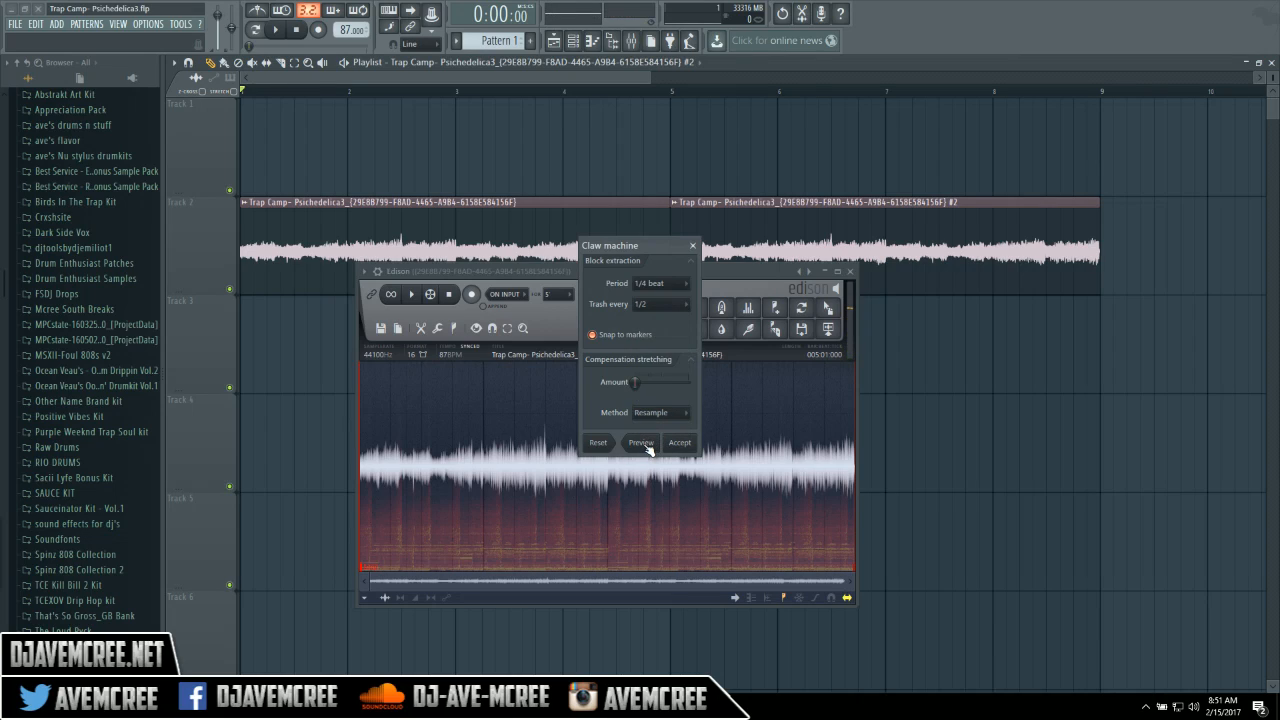
{"action": "left_click", "coordinate": [645, 446]}
Set the Claw machine to trash every 3/4 with a period of 16 beats, and preview the result.
{"action": "left_click", "coordinate": [673, 305]}
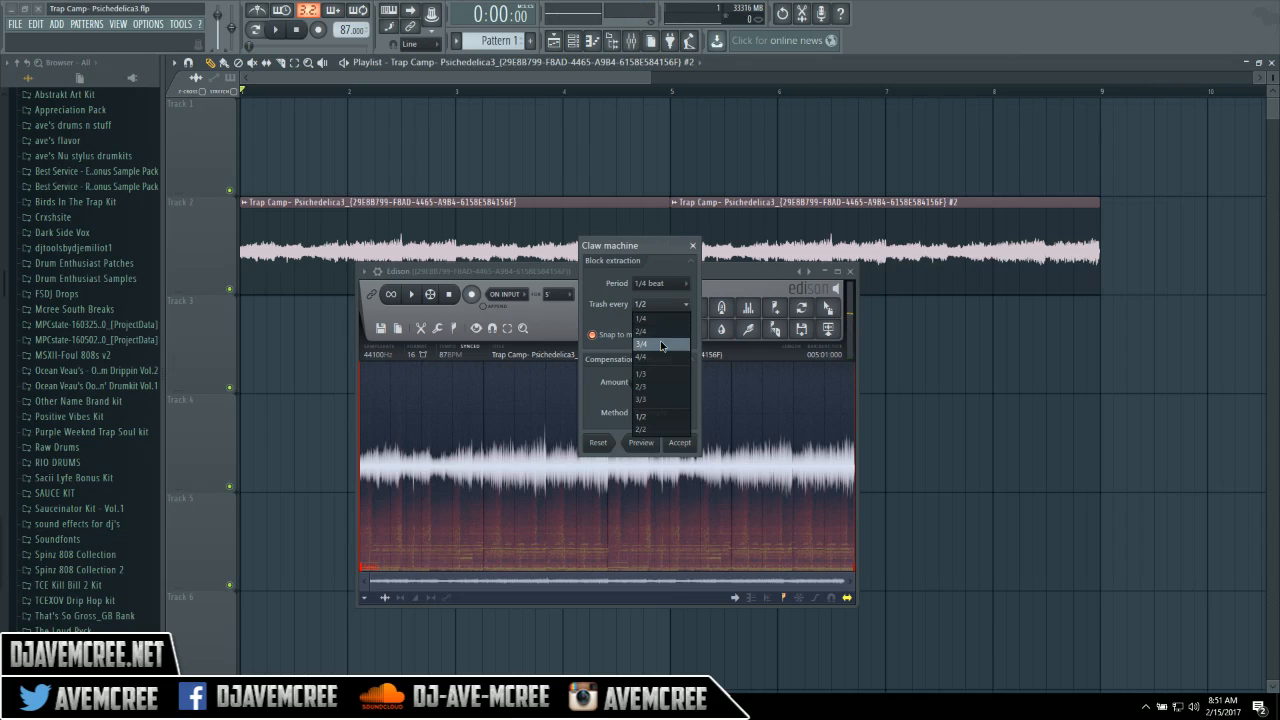
{"action": "left_click", "coordinate": [660, 343]}
{"action": "left_click", "coordinate": [678, 287]}
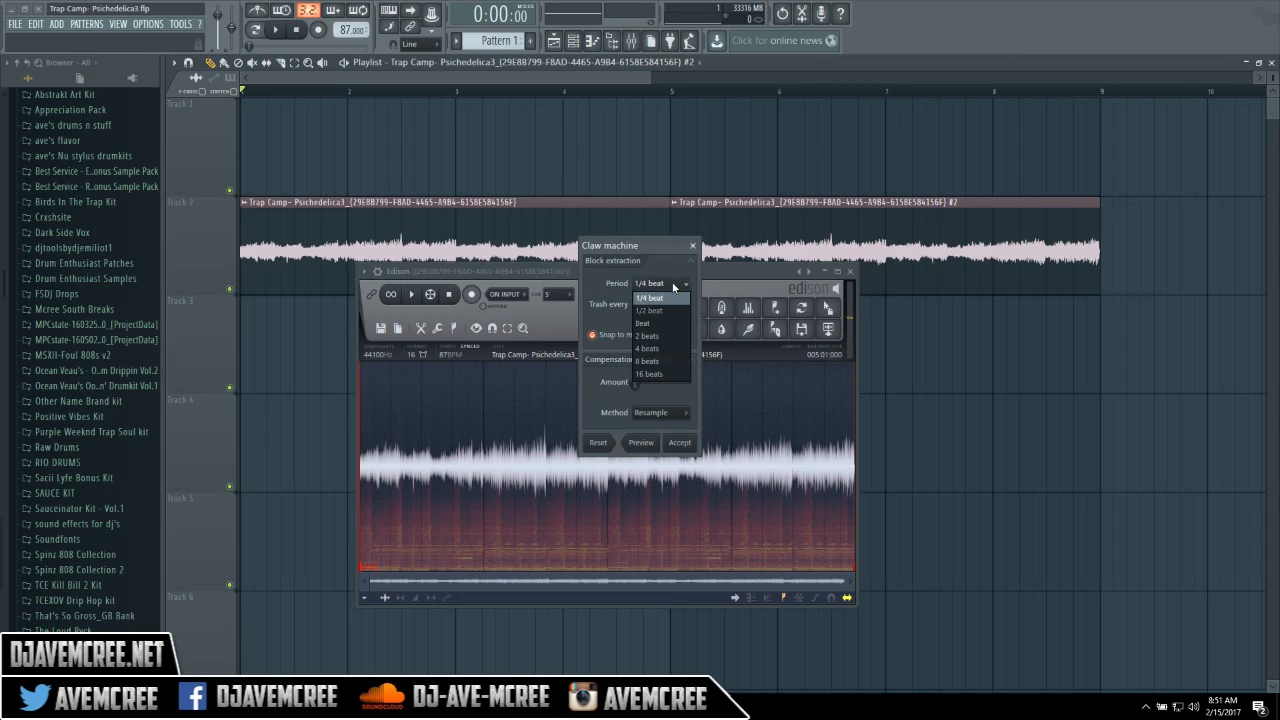
{"action": "left_click", "coordinate": [671, 375]}
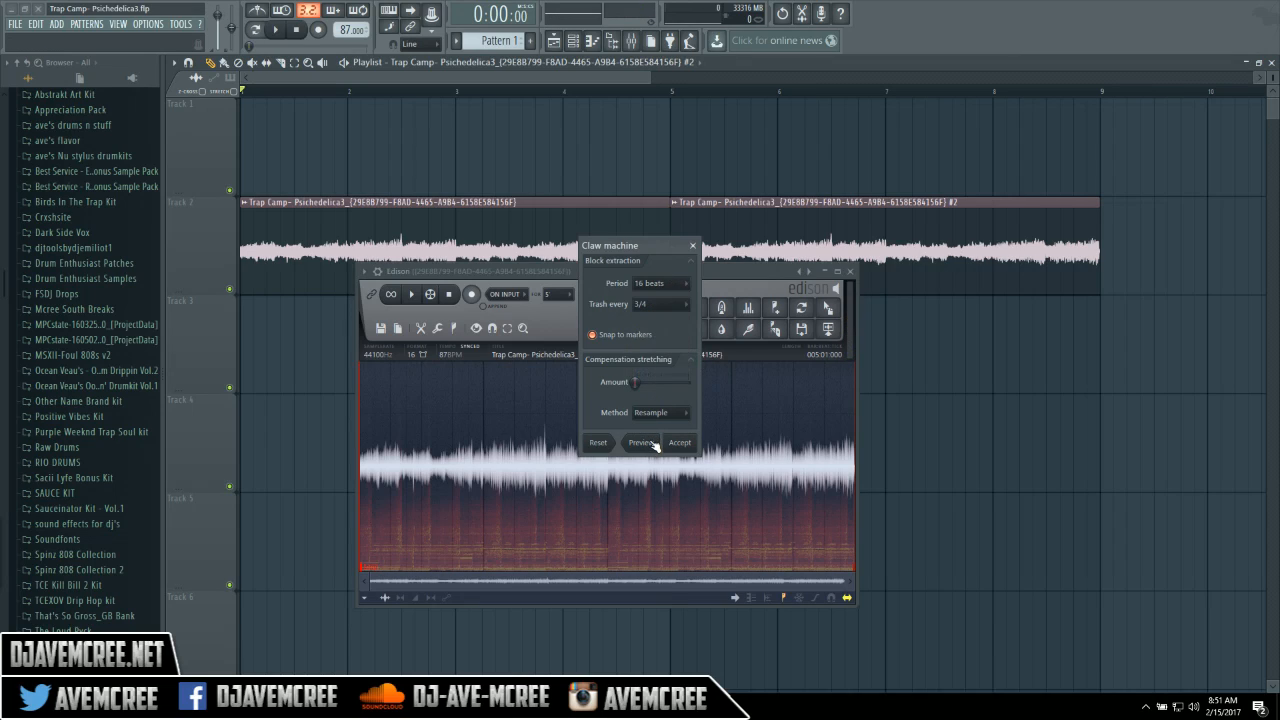
{"action": "left_click", "coordinate": [655, 443]}
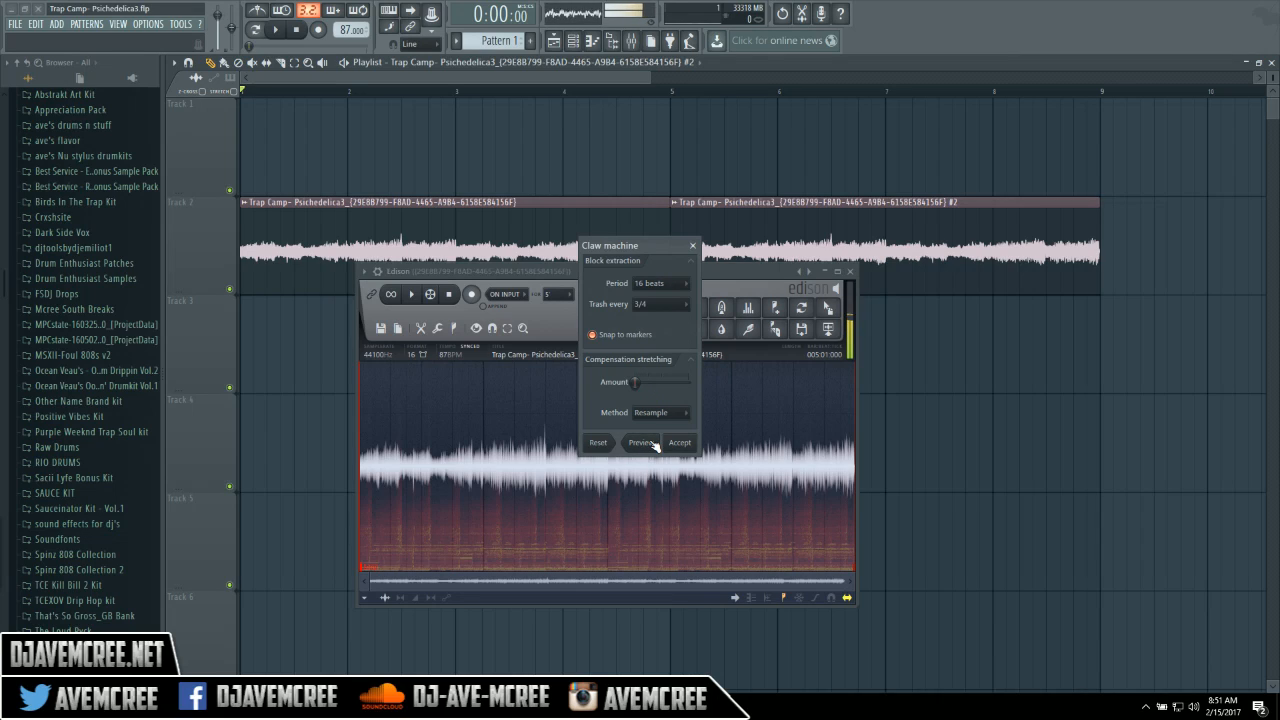
{"action": "left_click", "coordinate": [655, 446]}
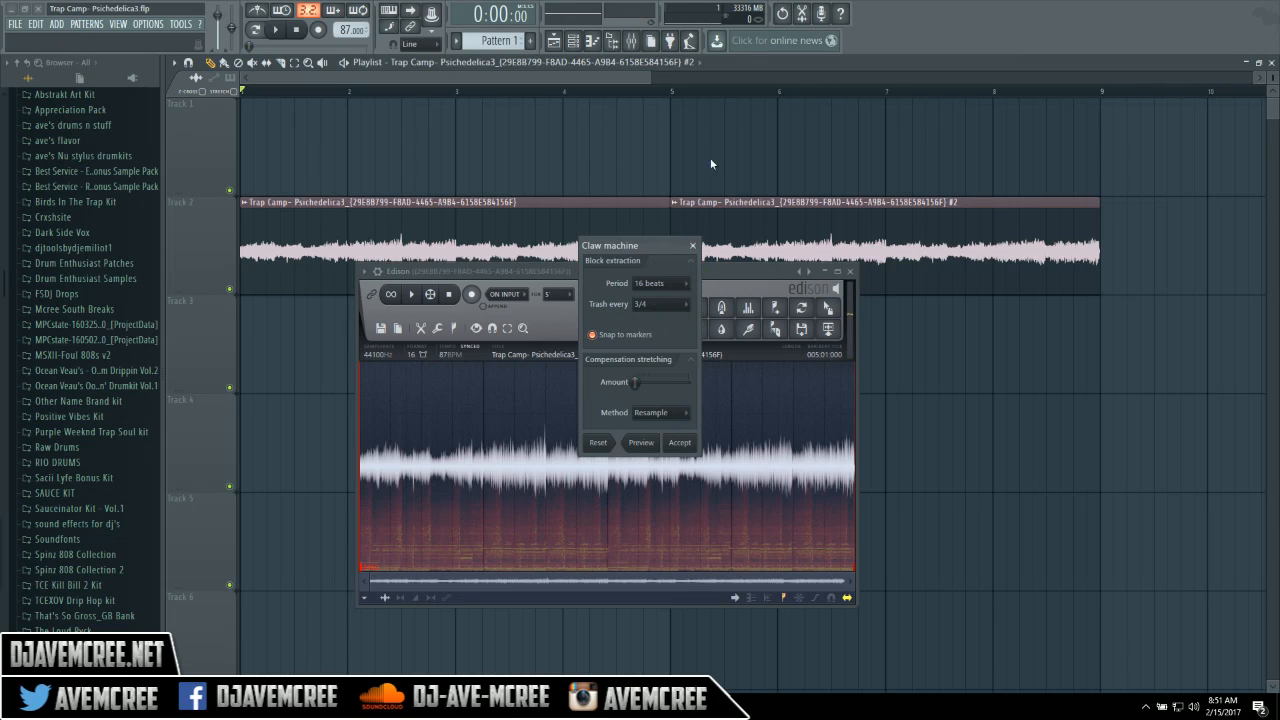
Preview the Claw machine with a trash rate of 2/3, and set the rate back to 3/4.
{"action": "left_click", "coordinate": [688, 304]}
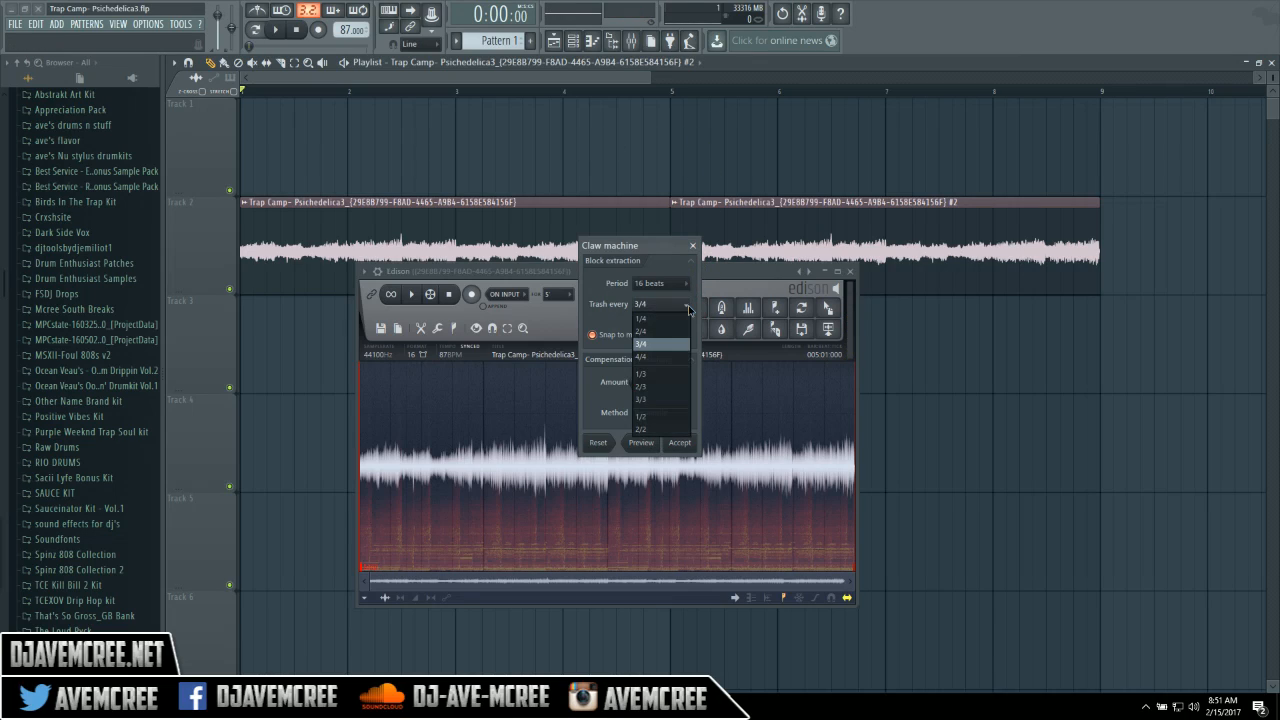
{"action": "left_click", "coordinate": [678, 387]}
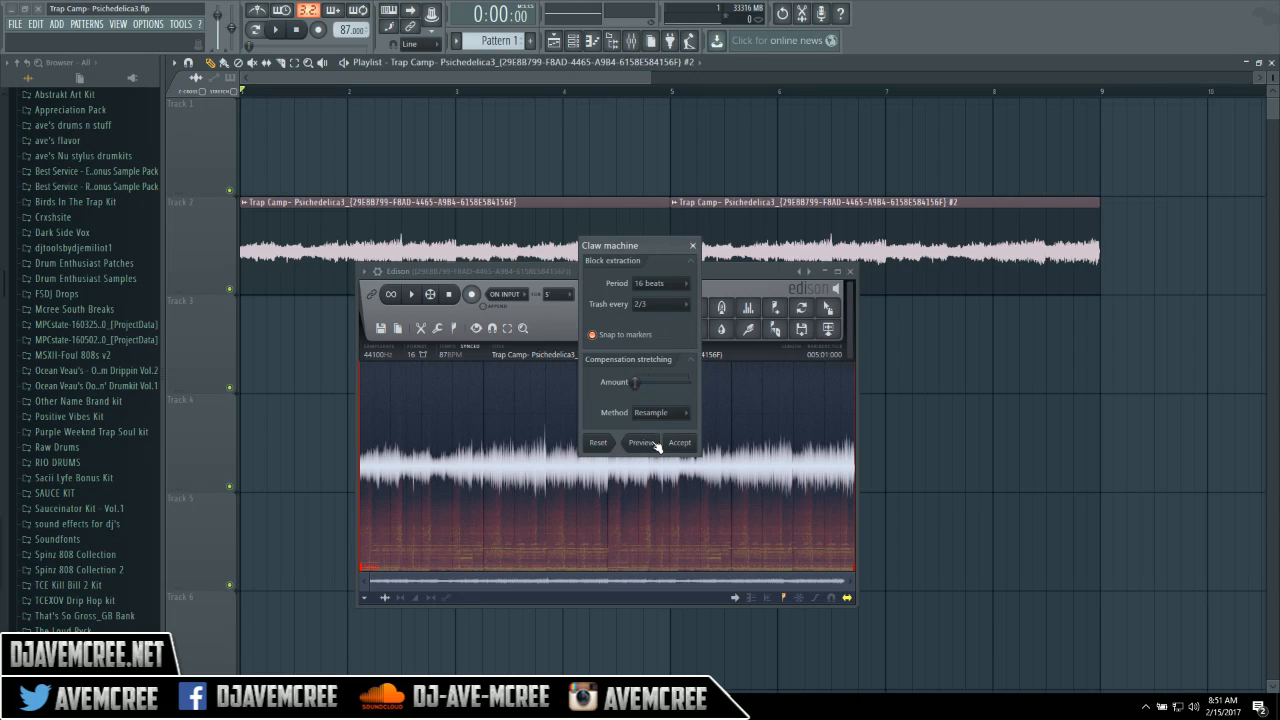
{"action": "left_click", "coordinate": [657, 446]}
{"action": "left_click", "coordinate": [672, 305]}
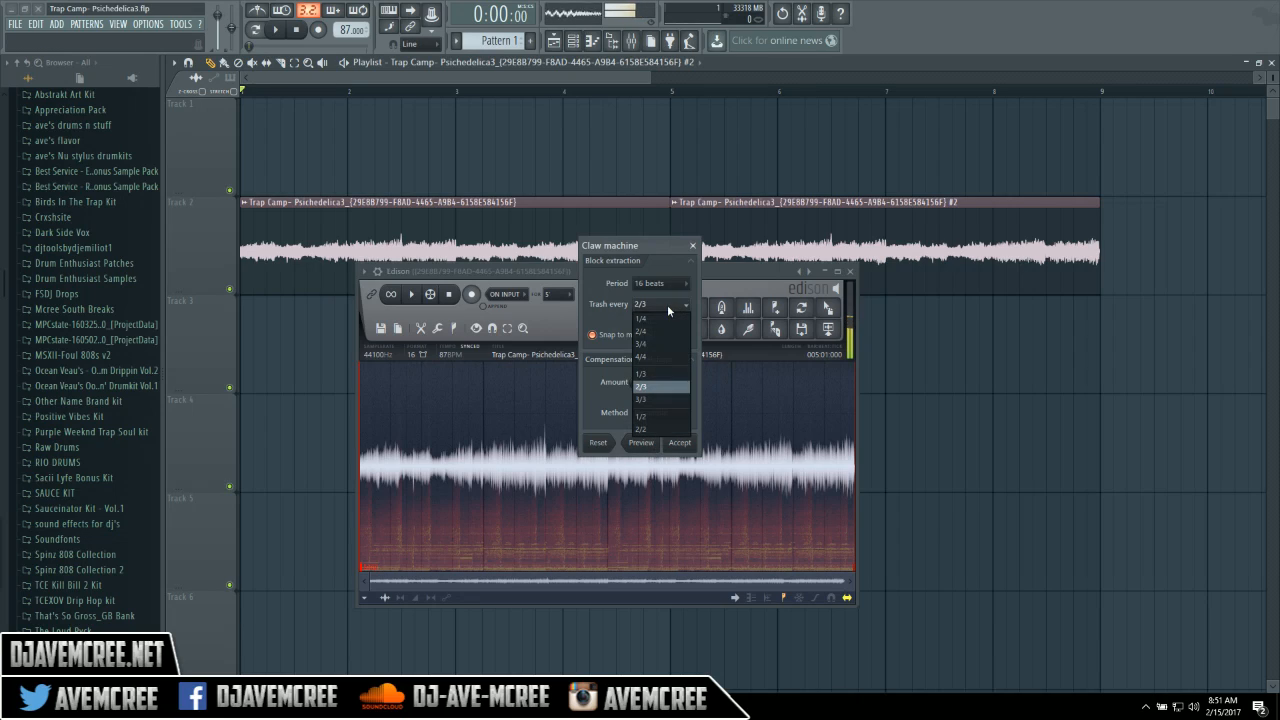
{"action": "left_click", "coordinate": [652, 345]}
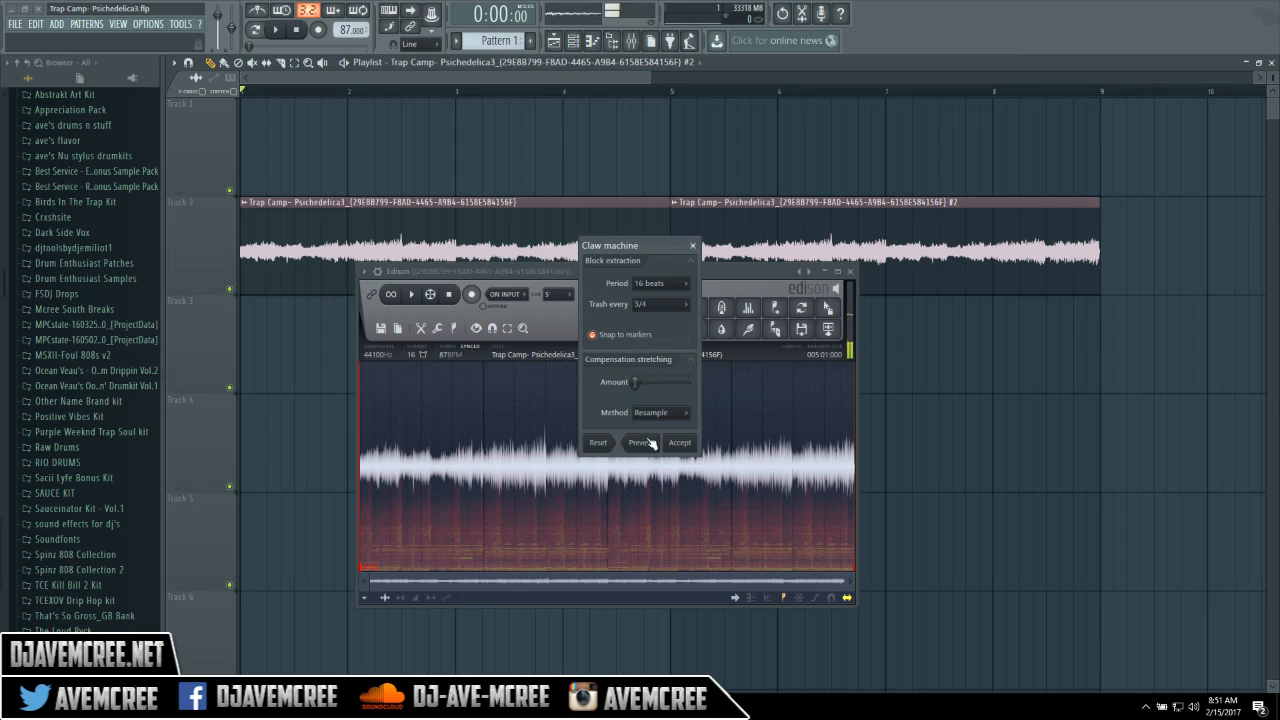
Raise the Claw machine's compensation stretching to maximum, set the trash rate to 1/2, and preview the effect.
{"action": "left_click_drag", "start_coordinate": [635, 382], "coordinate": [688, 382]}
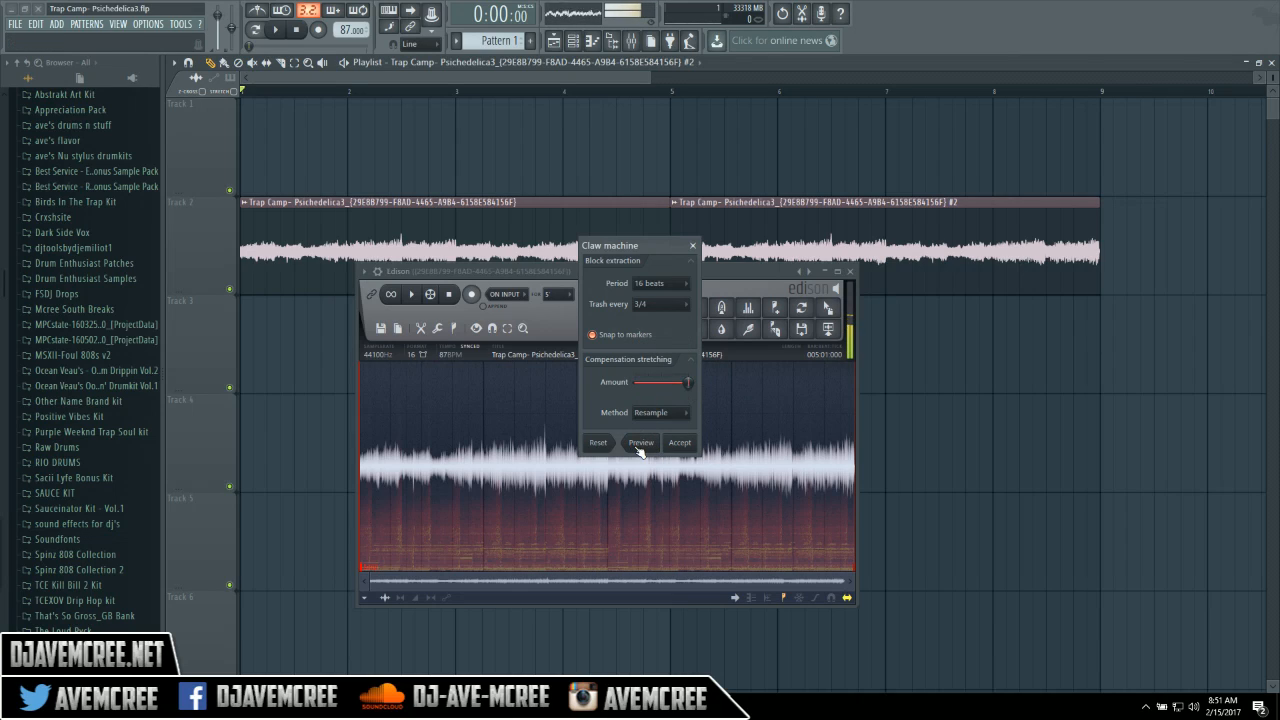
{"action": "left_click", "coordinate": [678, 305]}
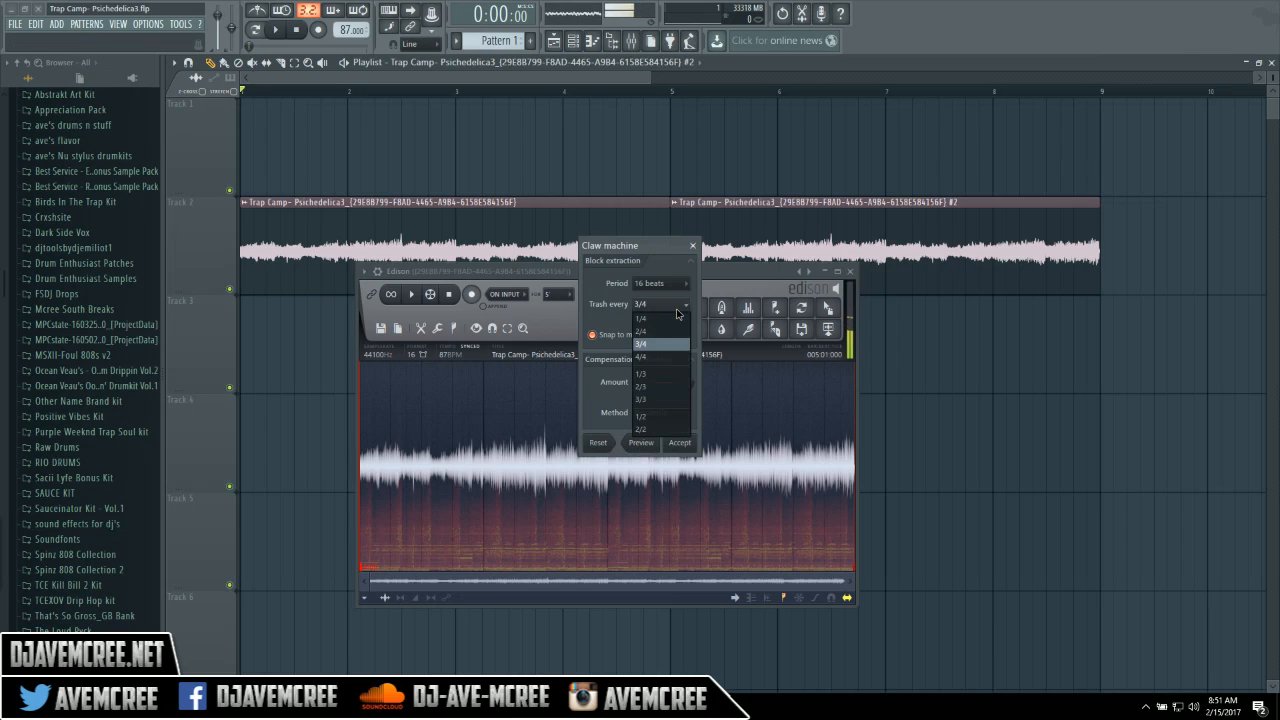
{"action": "left_click", "coordinate": [650, 416]}
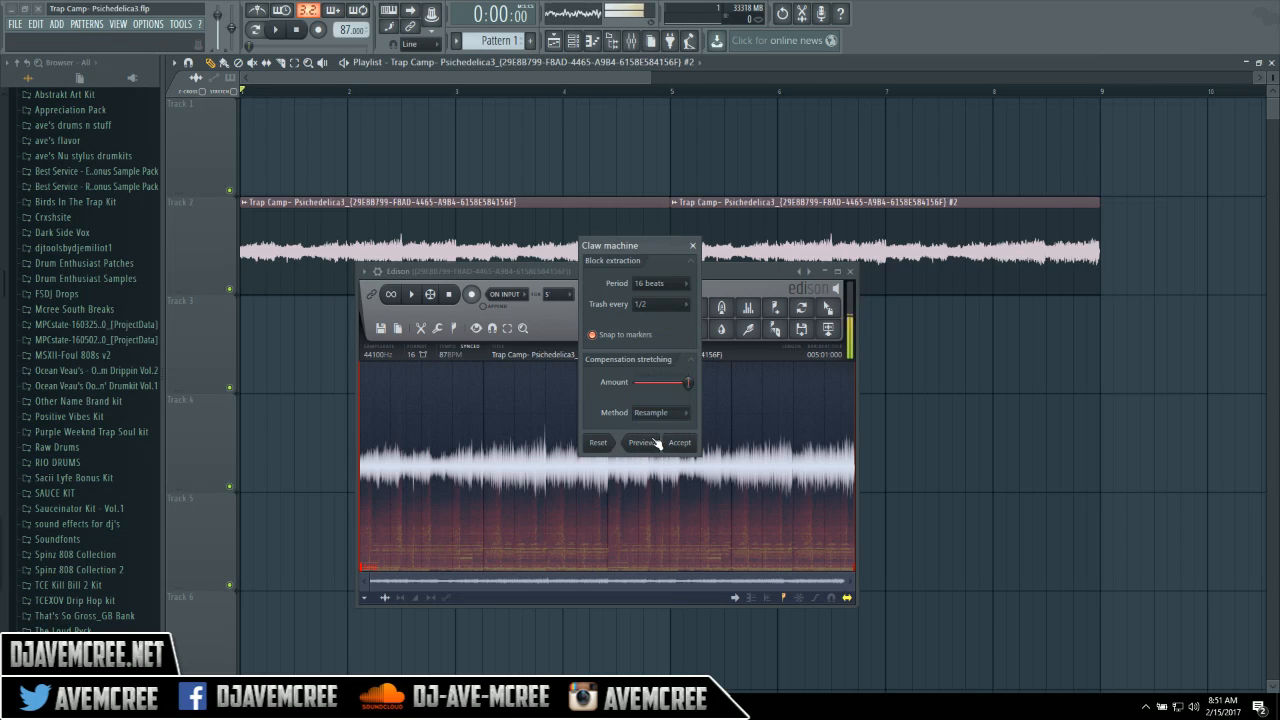
{"action": "left_click", "coordinate": [655, 445]}
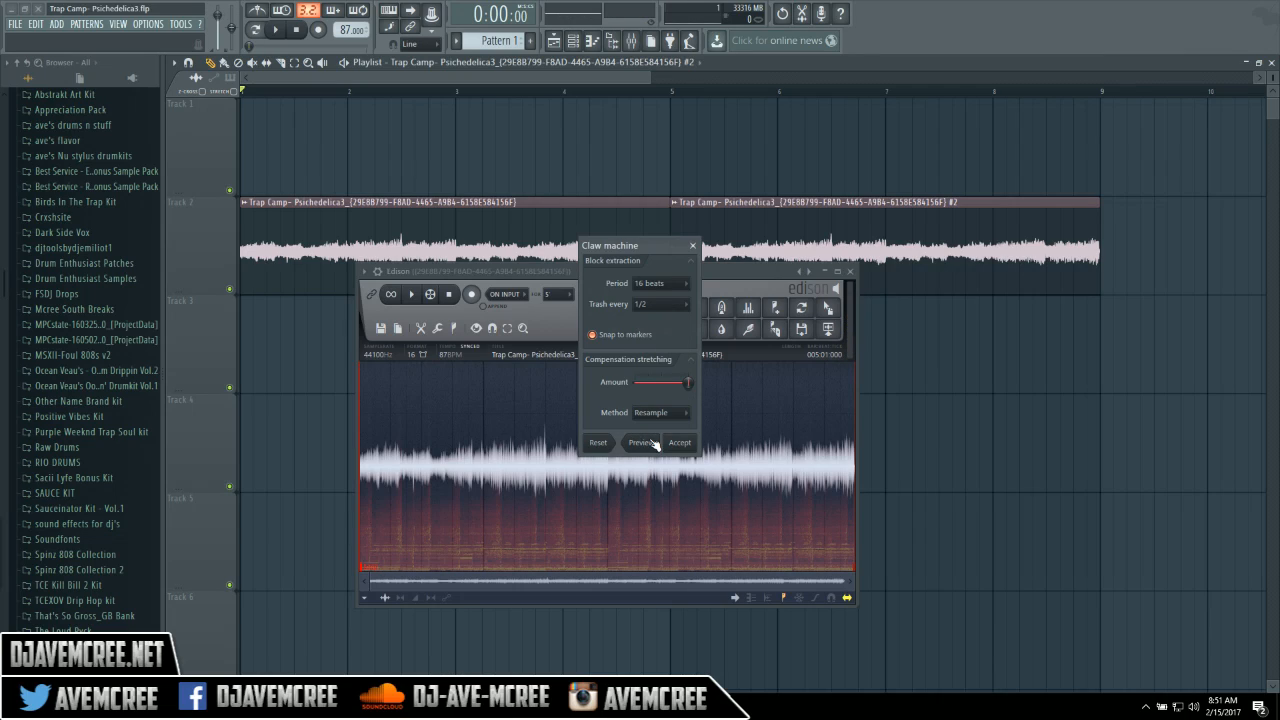
Try periods of 4 and 8 beats in the Claw machine, settle on 4 beats, and preview the result.
{"action": "left_click", "coordinate": [676, 305]}
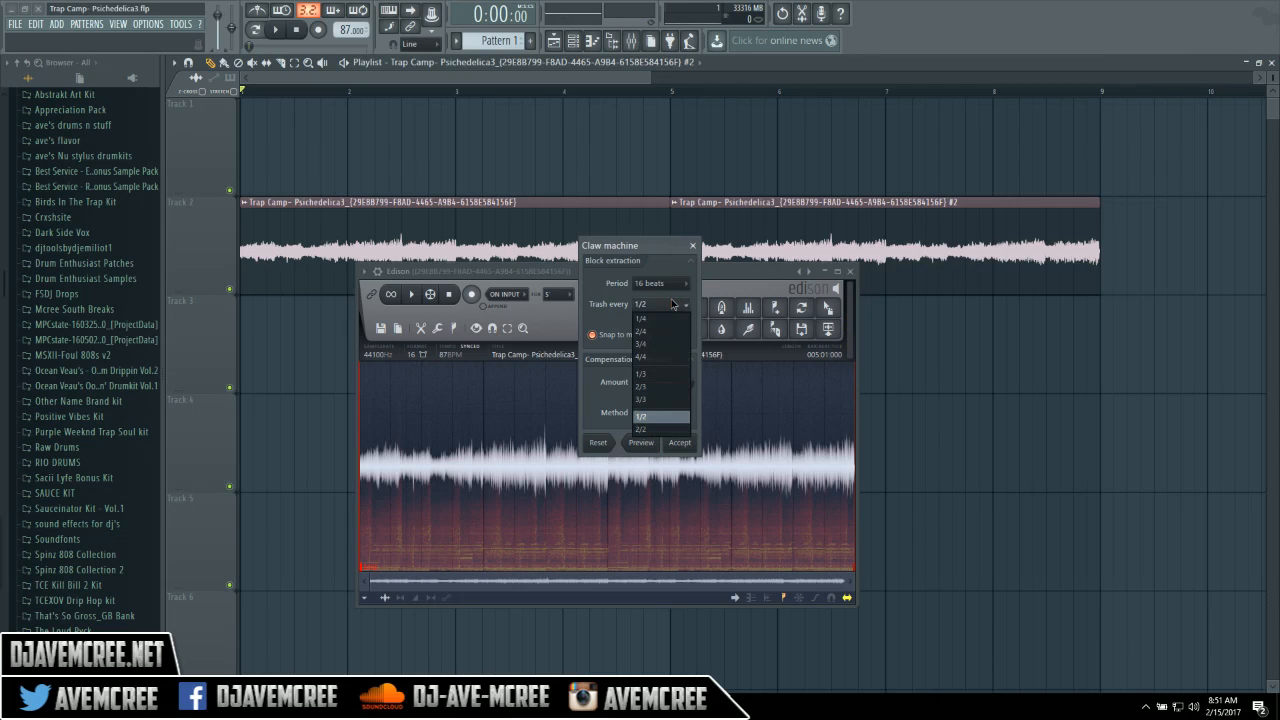
{"action": "left_click", "coordinate": [673, 285]}
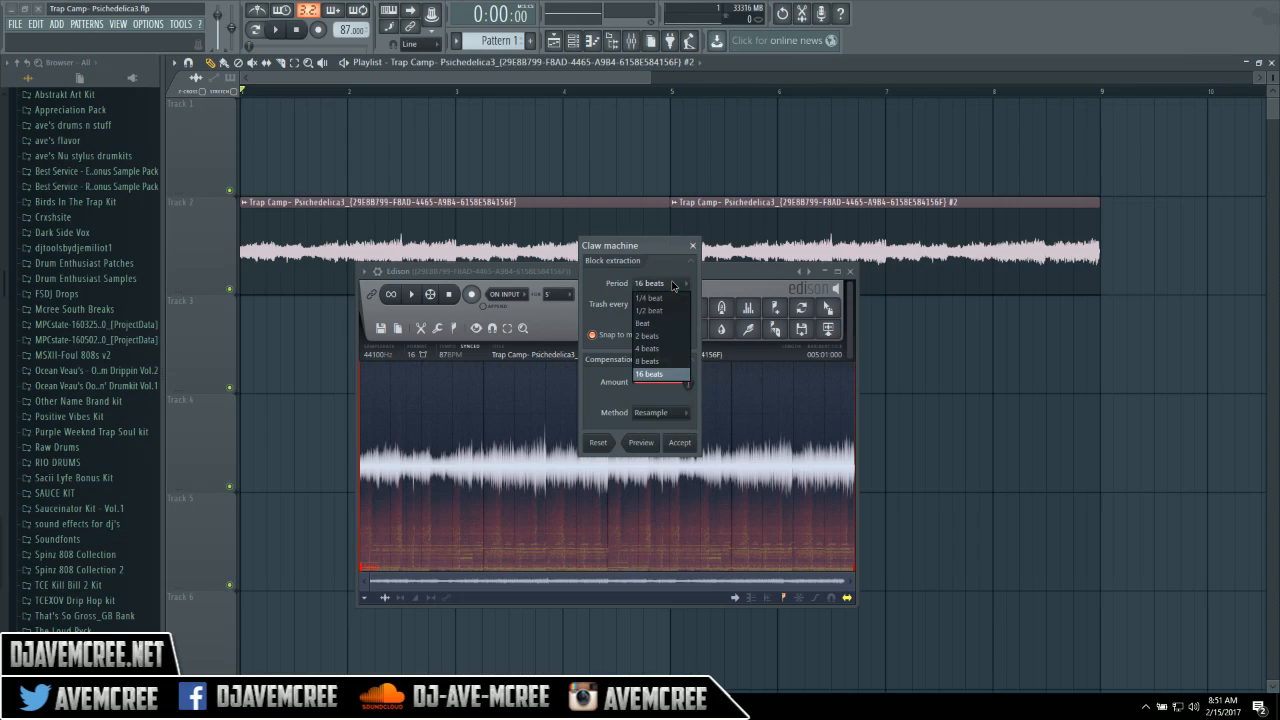
{"action": "left_click", "coordinate": [660, 349]}
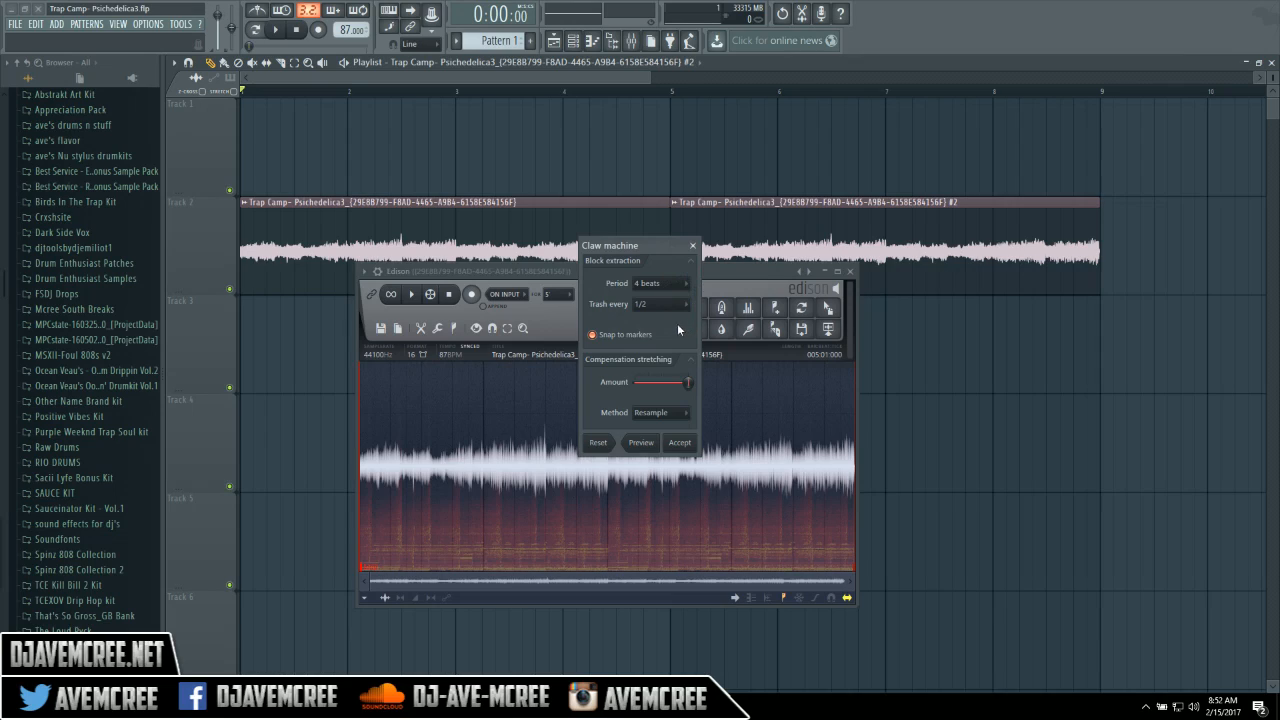
{"action": "left_click", "coordinate": [680, 289]}
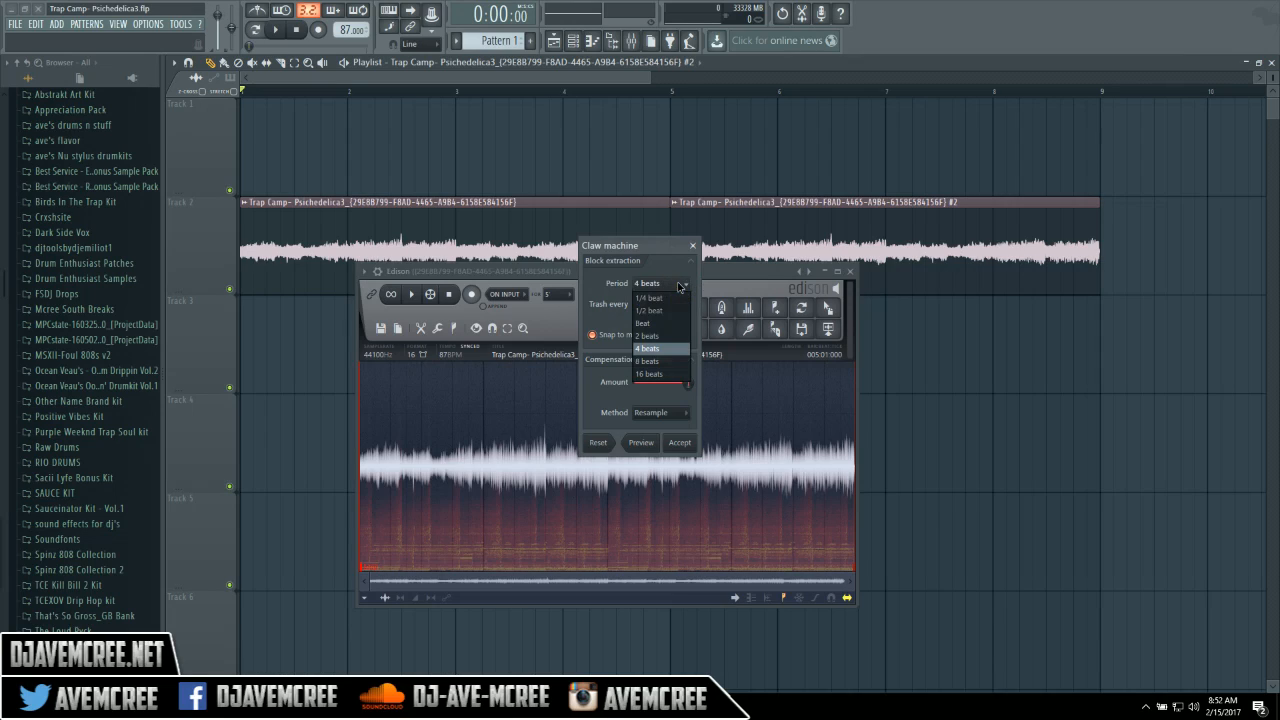
{"action": "left_click", "coordinate": [667, 362]}
{"action": "left_click", "coordinate": [676, 304]}
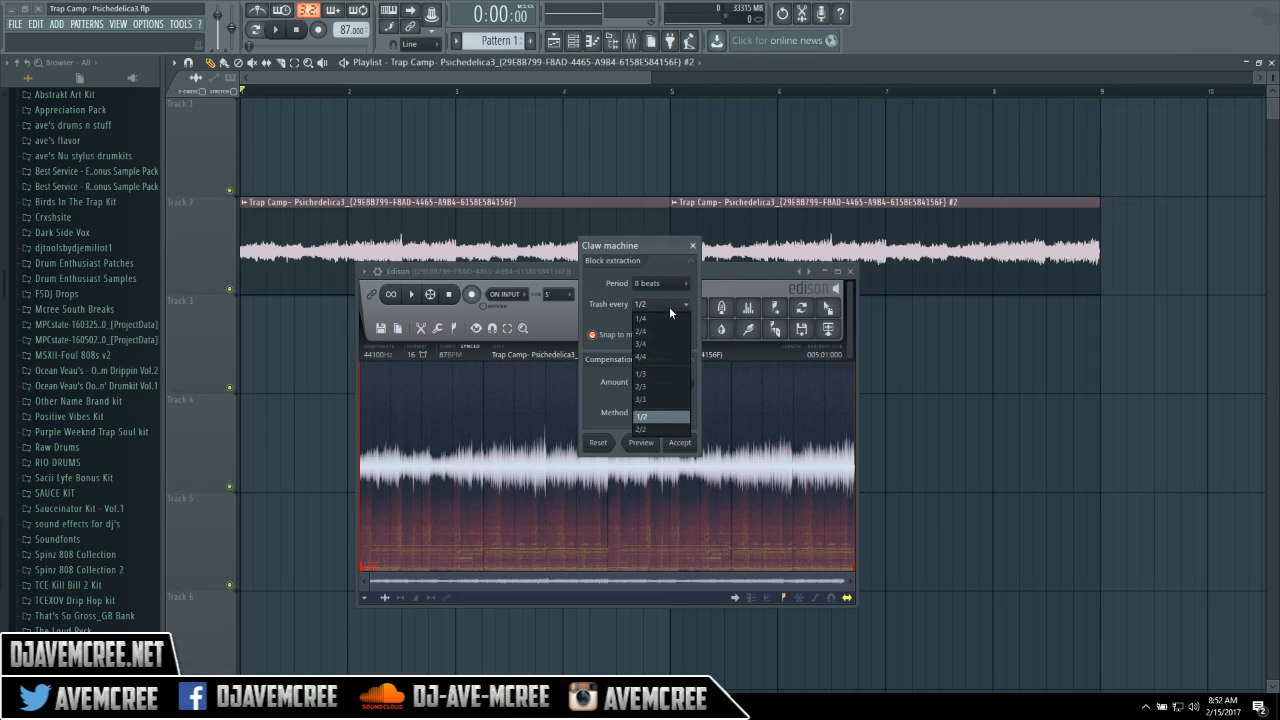
{"action": "left_click", "coordinate": [679, 284]}
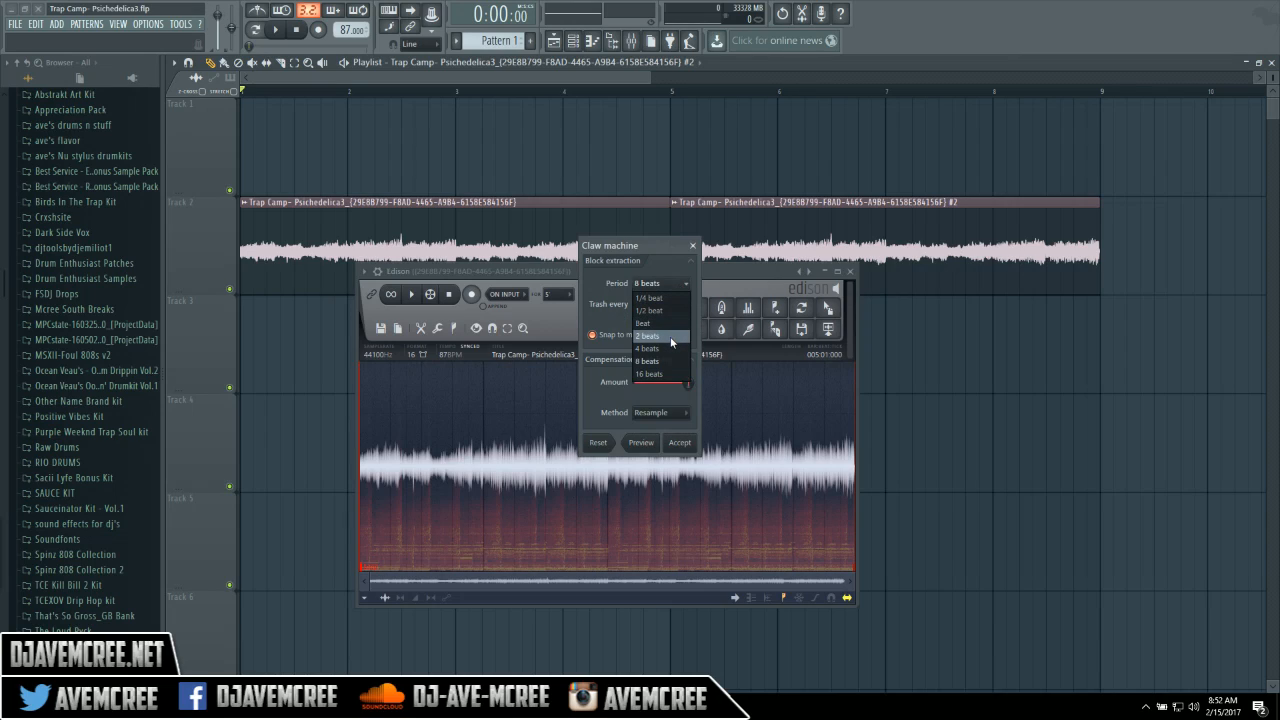
{"action": "left_click", "coordinate": [670, 344]}
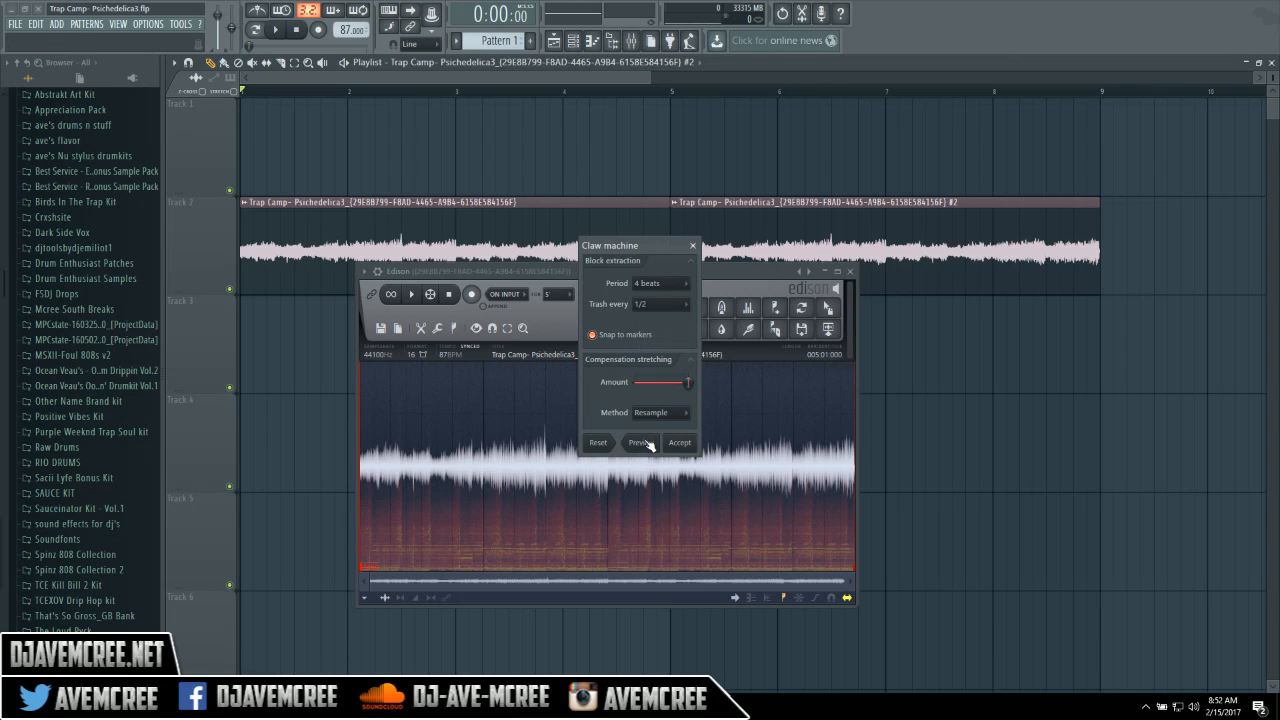
{"action": "left_click", "coordinate": [645, 443]}
Try the Claw machine's trash rates of 1/3, 2/4 and 1/4 and preview the sound.
{"action": "left_click", "coordinate": [675, 305]}
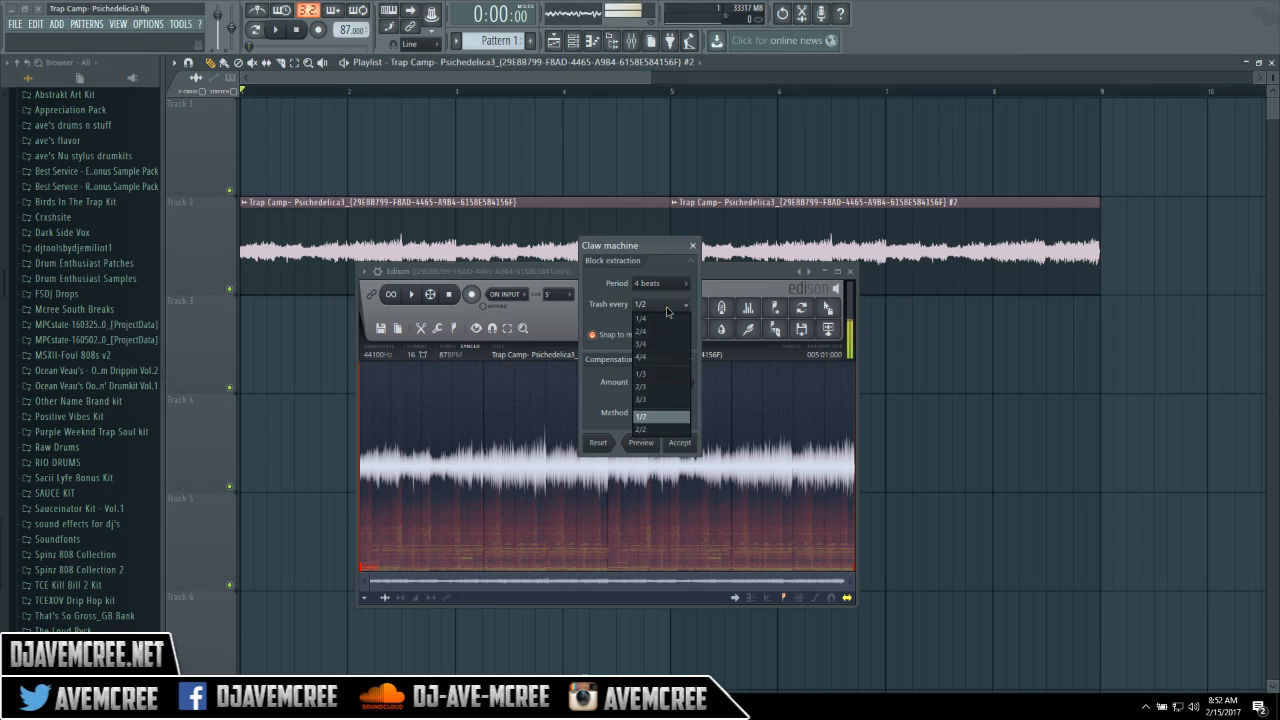
{"action": "left_click", "coordinate": [652, 373]}
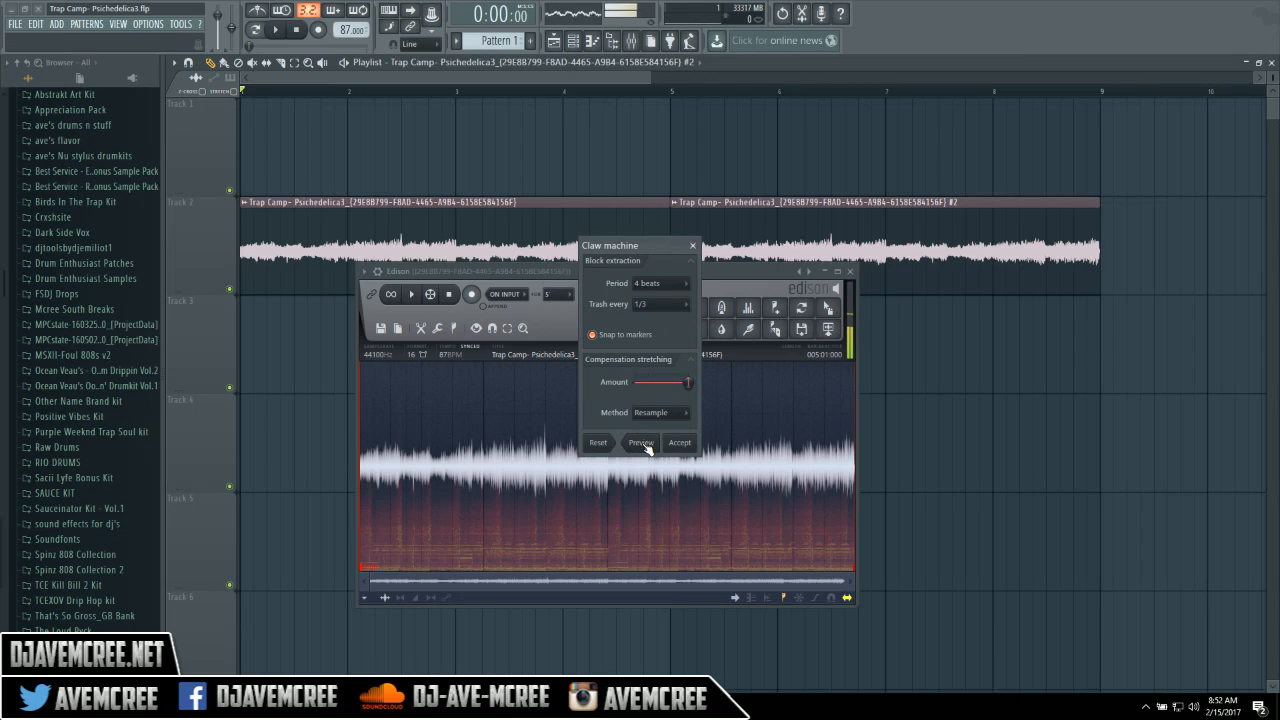
{"action": "left_click", "coordinate": [679, 304]}
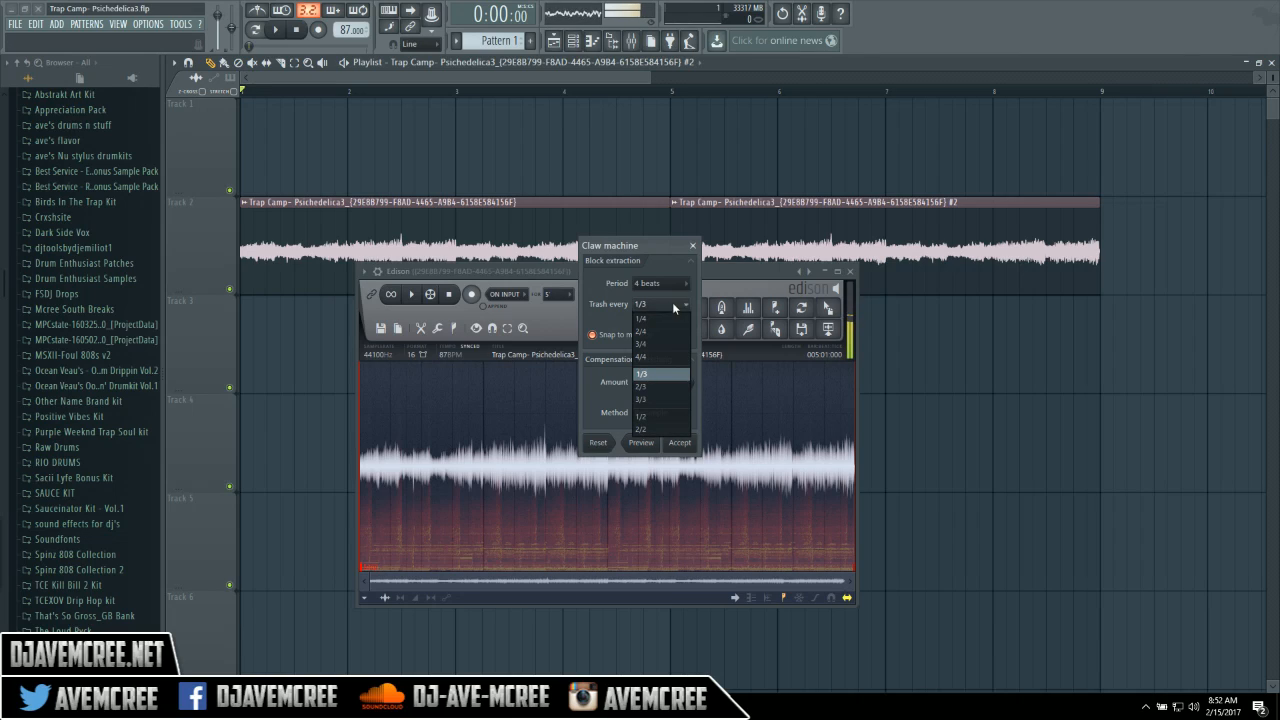
{"action": "left_click", "coordinate": [665, 330]}
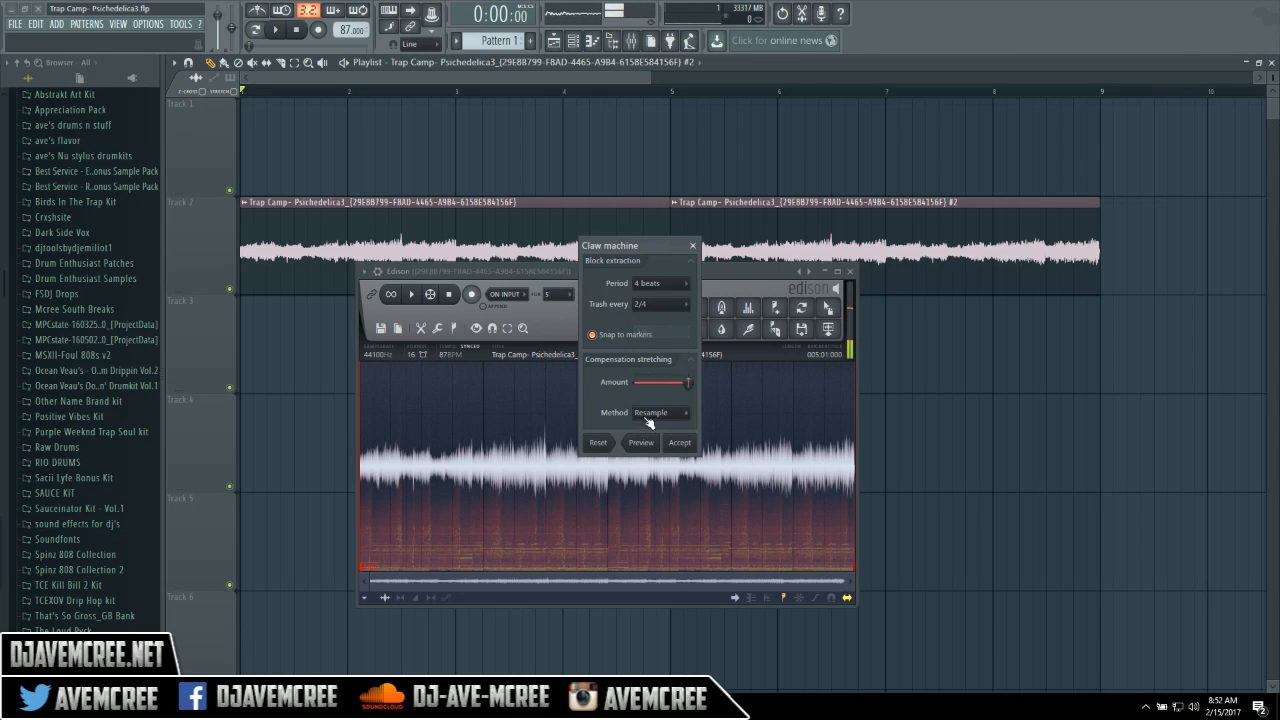
{"action": "left_click", "coordinate": [676, 312]}
{"action": "left_click", "coordinate": [665, 320]}
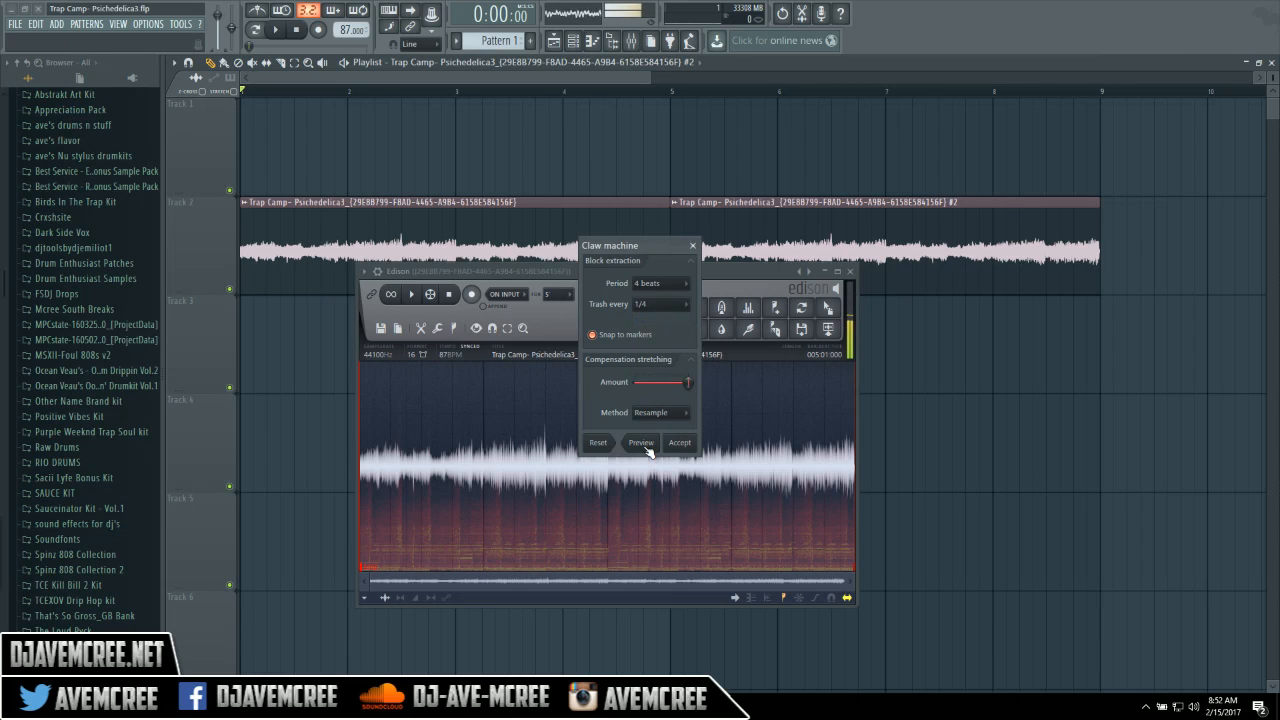
Set the Claw machine's trash rate back to 1/2, preview it, and apply the effect to the sample.
{"action": "left_click", "coordinate": [686, 307]}
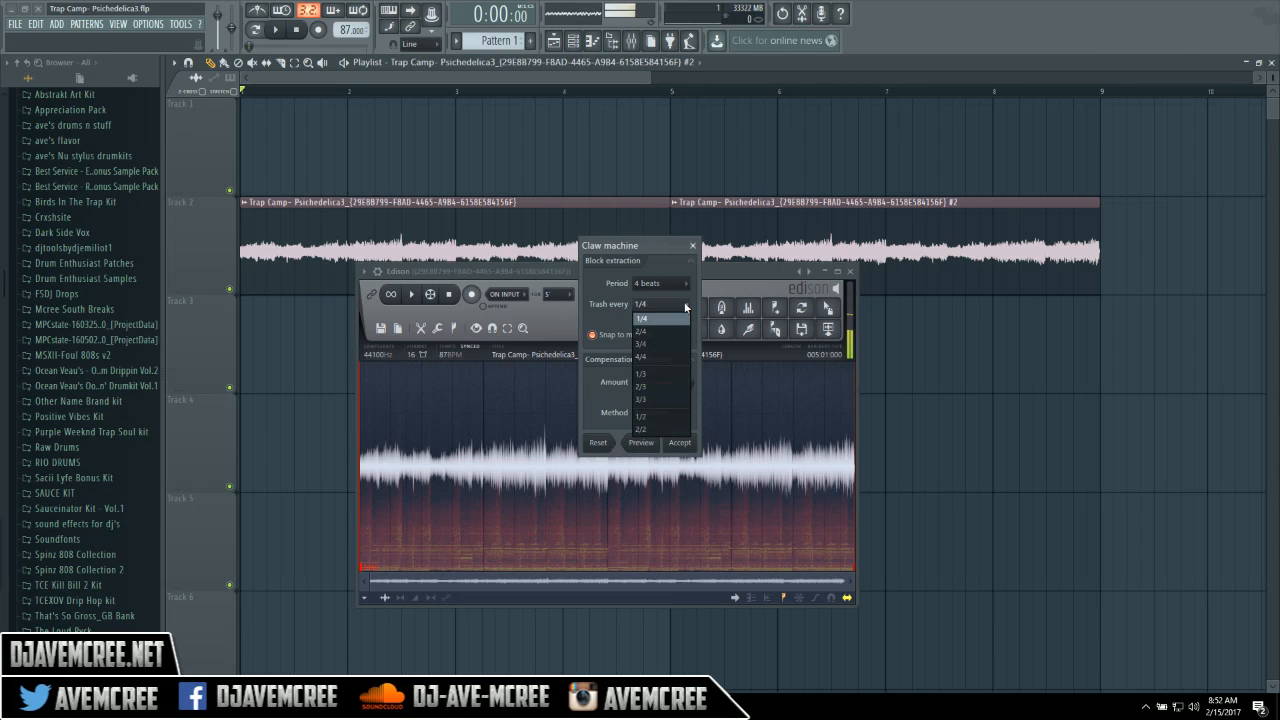
{"action": "left_click", "coordinate": [662, 420]}
{"action": "left_click", "coordinate": [652, 442]}
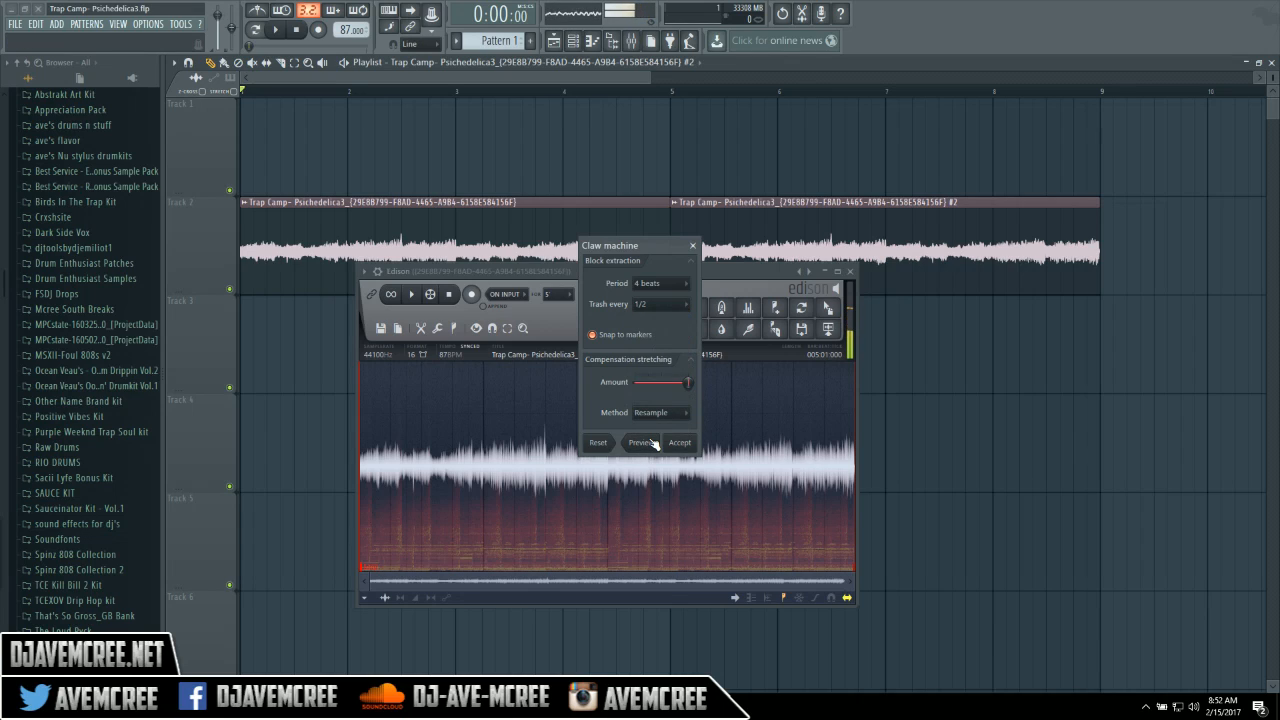
{"action": "left_click", "coordinate": [679, 442]}
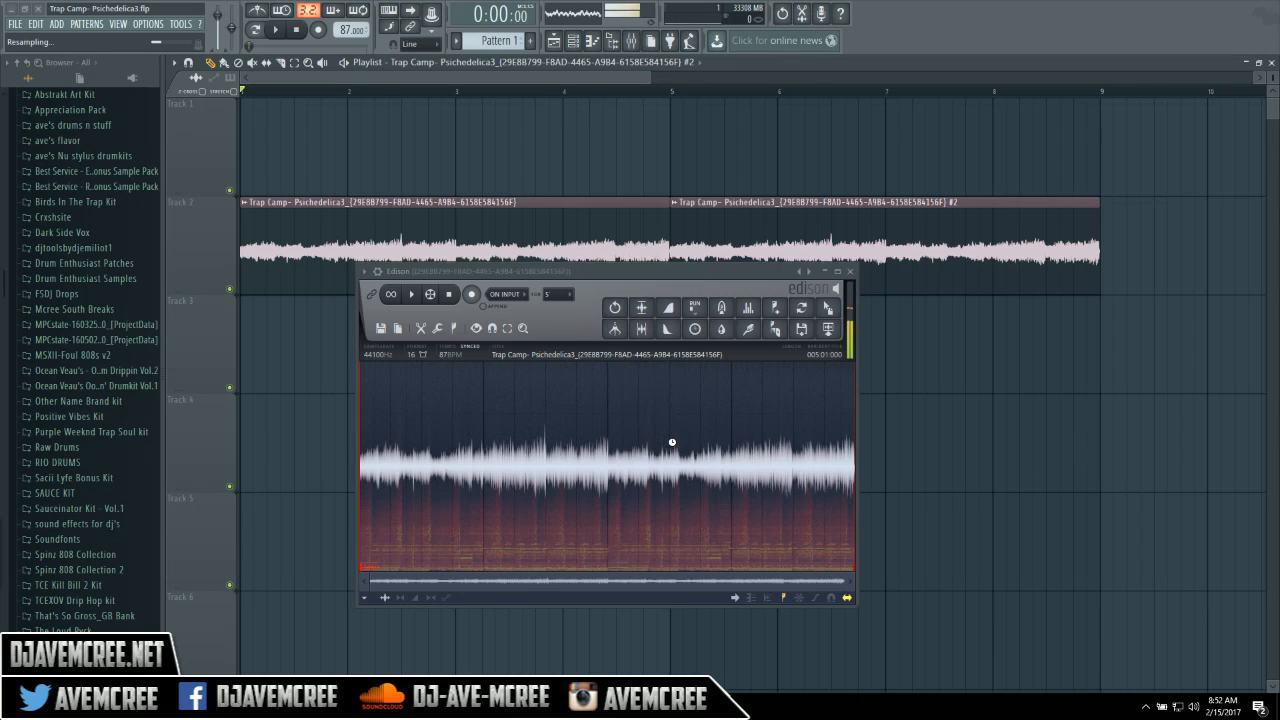
Send the processed sample to the playlist, delete the old #2 clip, and move the new clip to bar 5 on Track 1.
{"action": "left_click", "coordinate": [829, 329]}
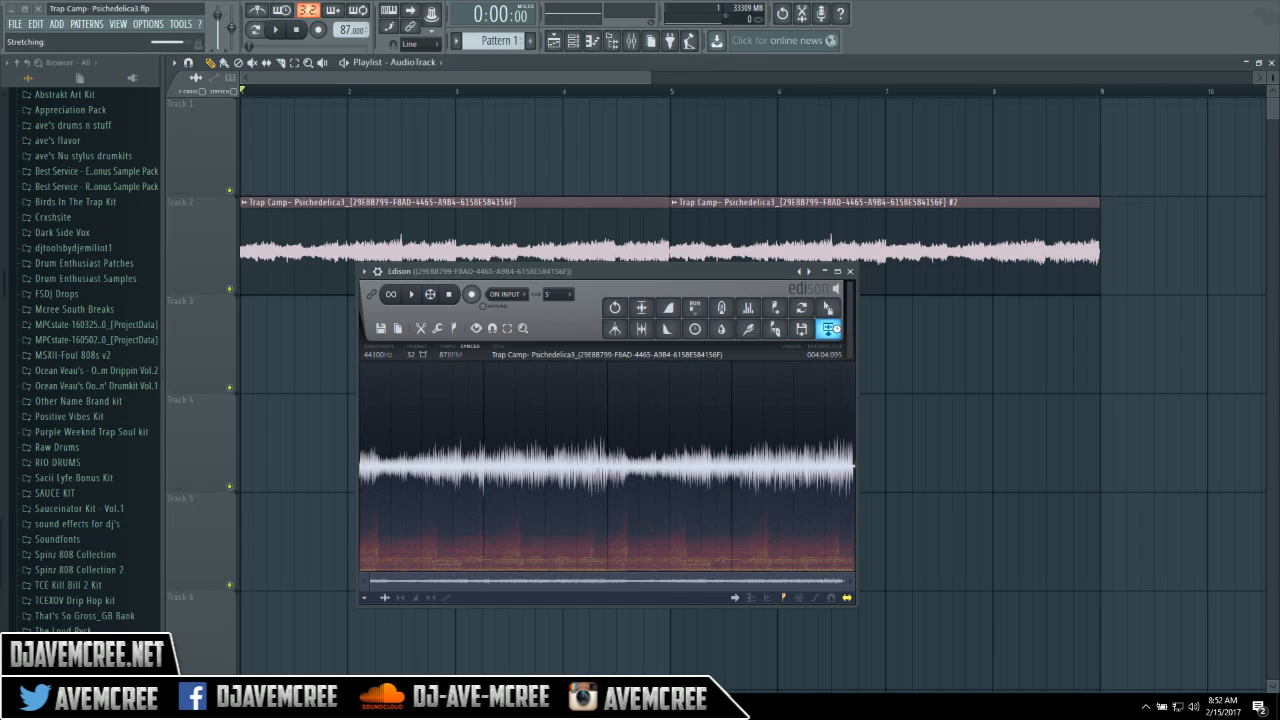
{"action": "right_click", "coordinate": [737, 200]}
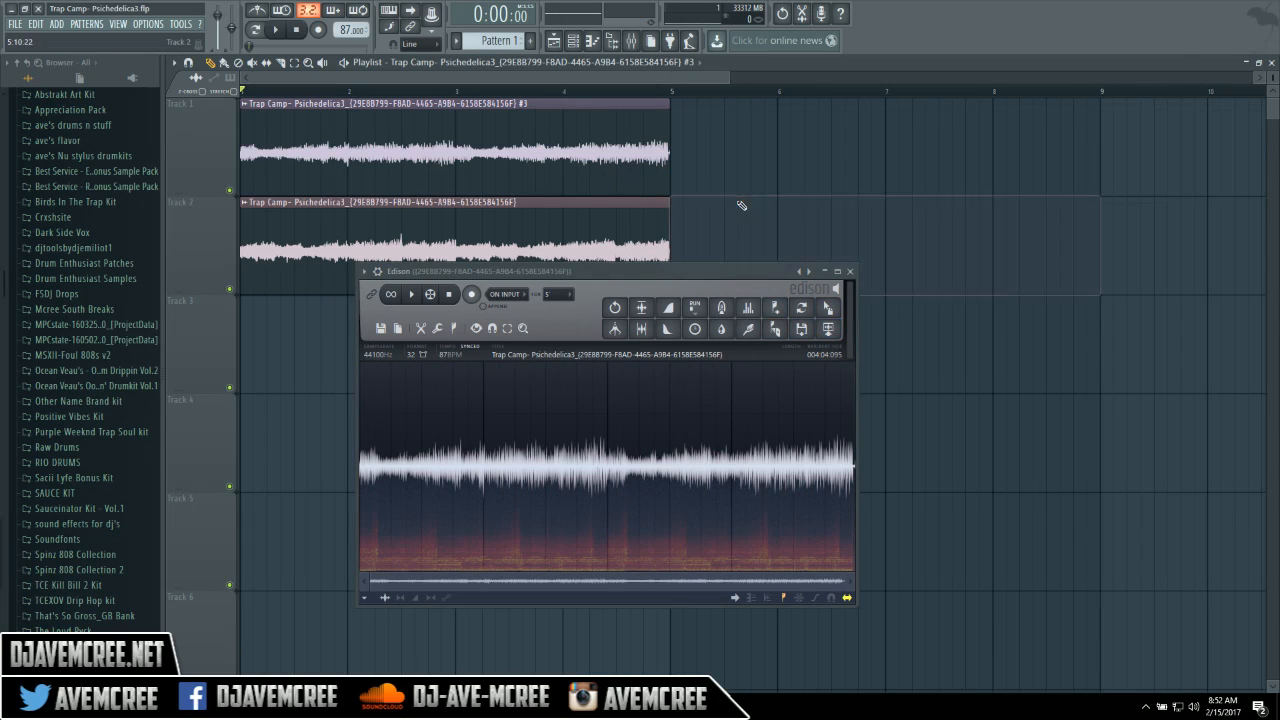
{"action": "left_click_drag", "start_coordinate": [600, 134], "coordinate": [1034, 106]}
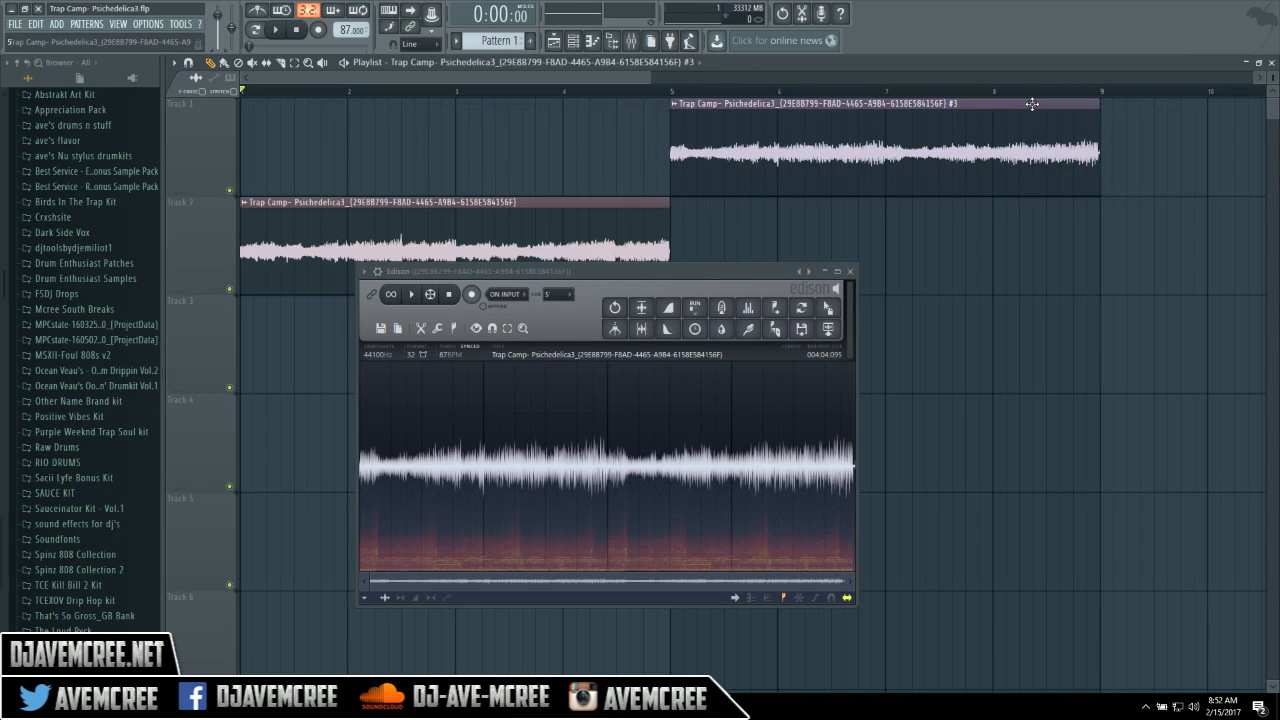
Play the arrangement to compare the processed clip with the original clip, and stop playback.
{"action": "left_click", "coordinate": [672, 90]}
{"action": "key", "text": "space"}
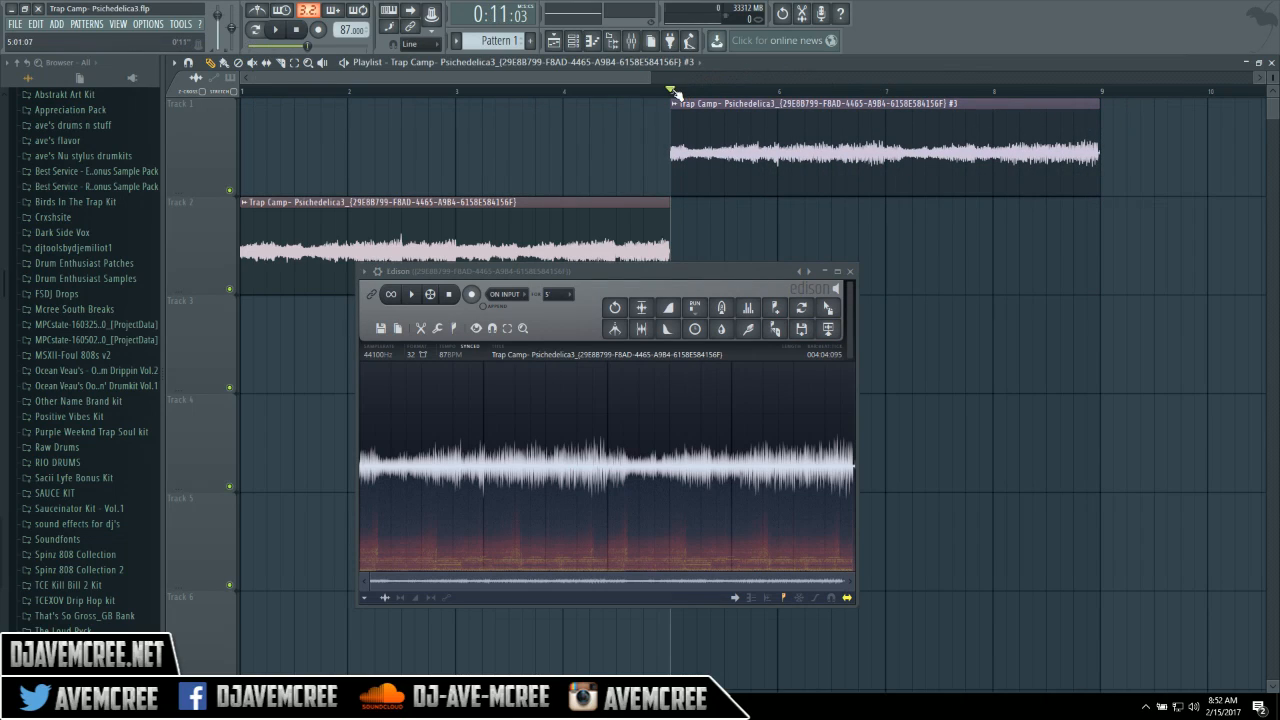
{"action": "left_click", "coordinate": [562, 89]}
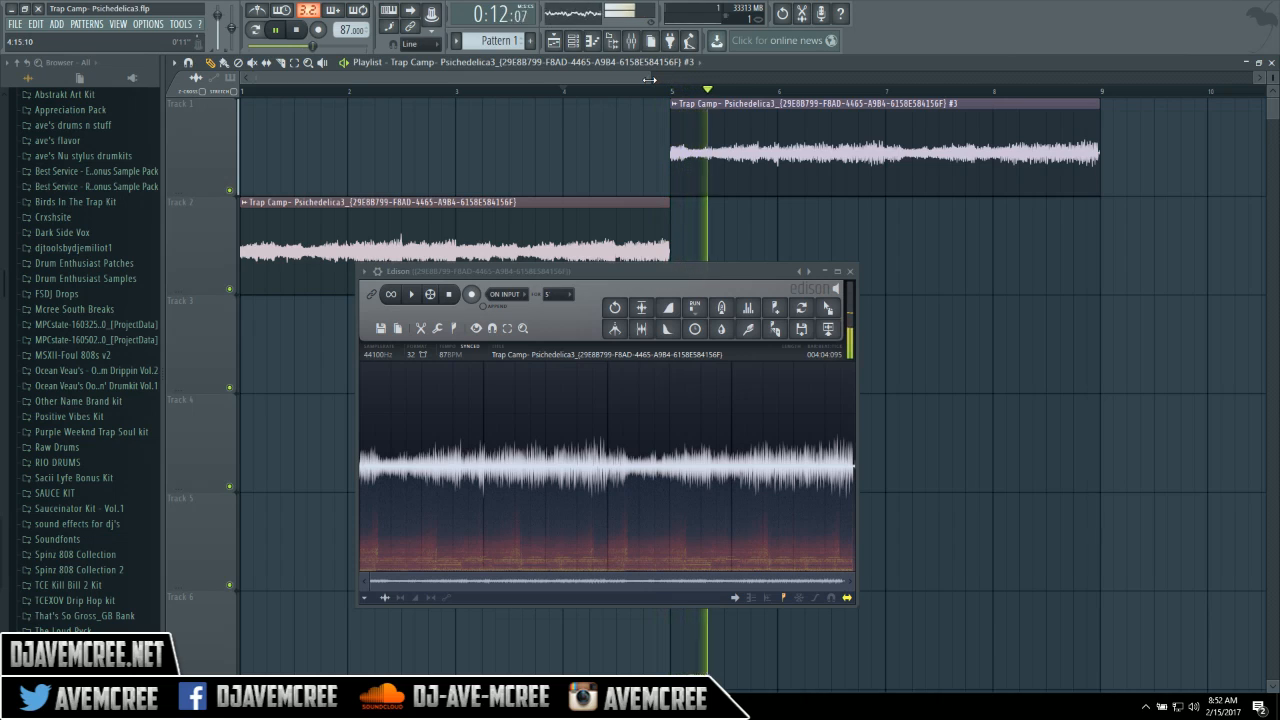
{"action": "left_click_drag", "start_coordinate": [649, 79], "coordinate": [717, 79]}
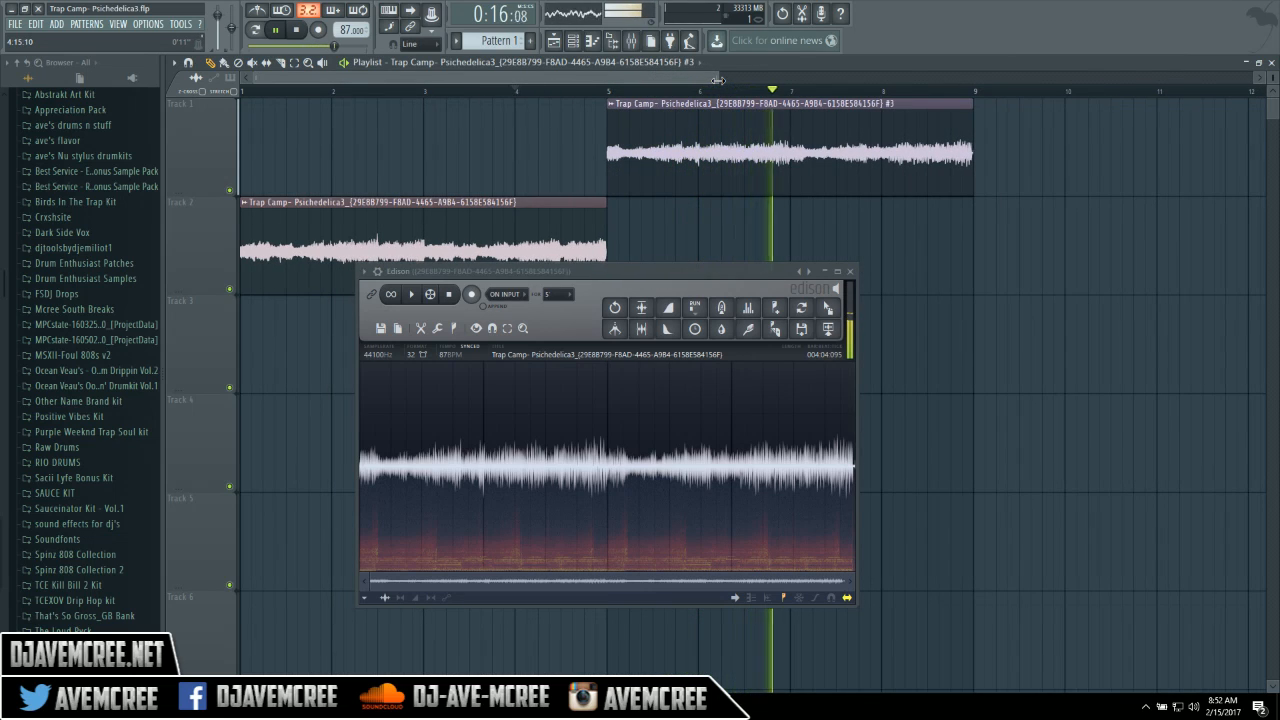
{"action": "left_click_drag", "start_coordinate": [713, 79], "coordinate": [688, 79]}
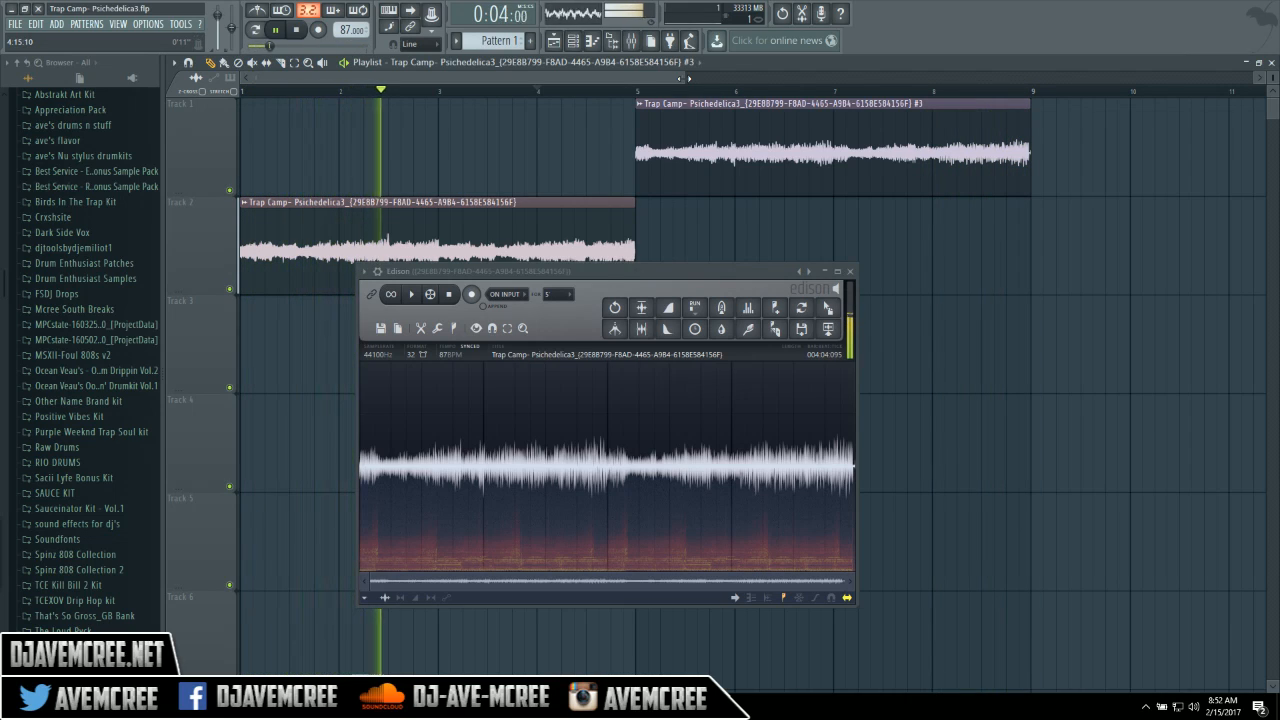
{"action": "key", "text": "space"}
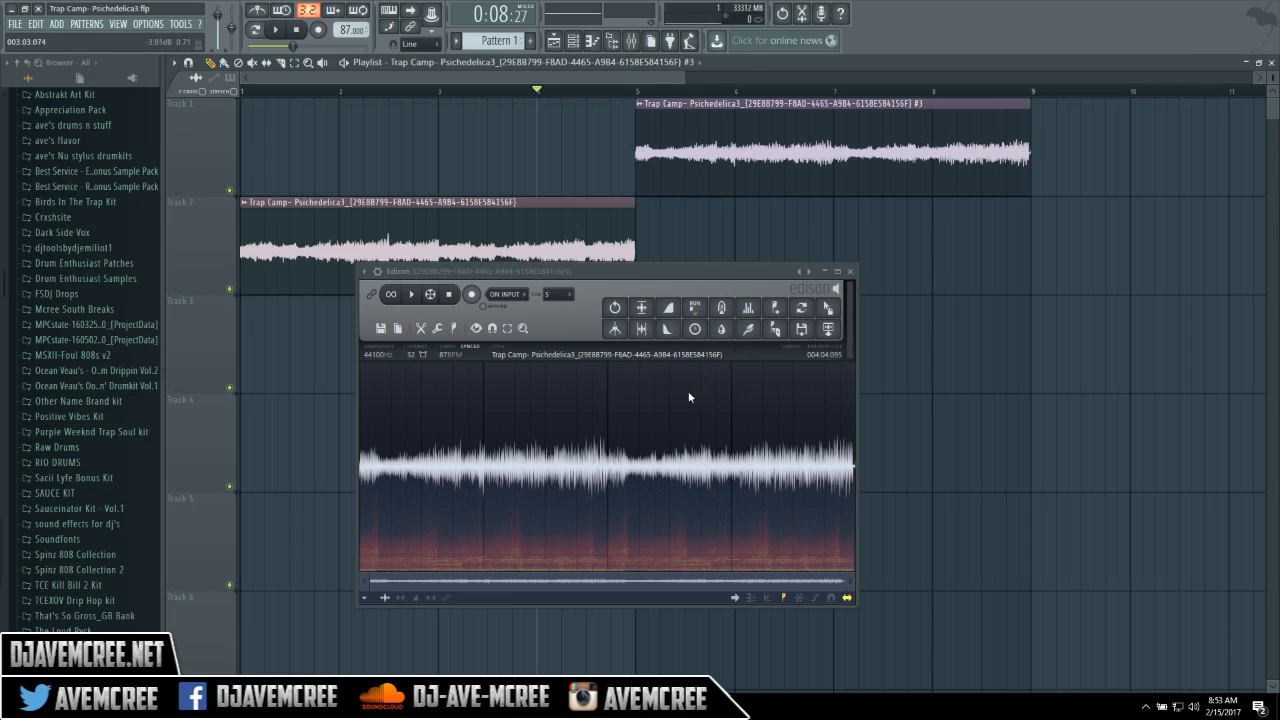
Open Edison's Blur tool on the sample and preview it at the default and at a lower blur amount.
{"action": "left_click", "coordinate": [728, 334]}
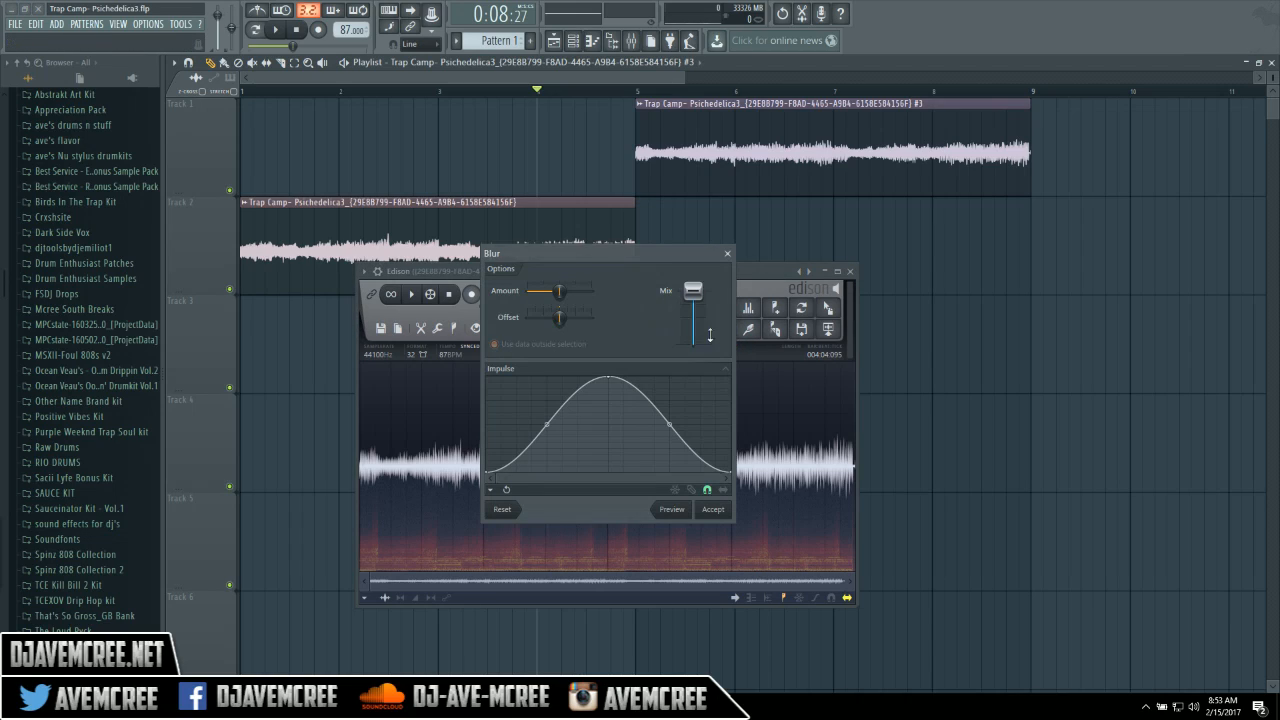
{"action": "left_click", "coordinate": [673, 509]}
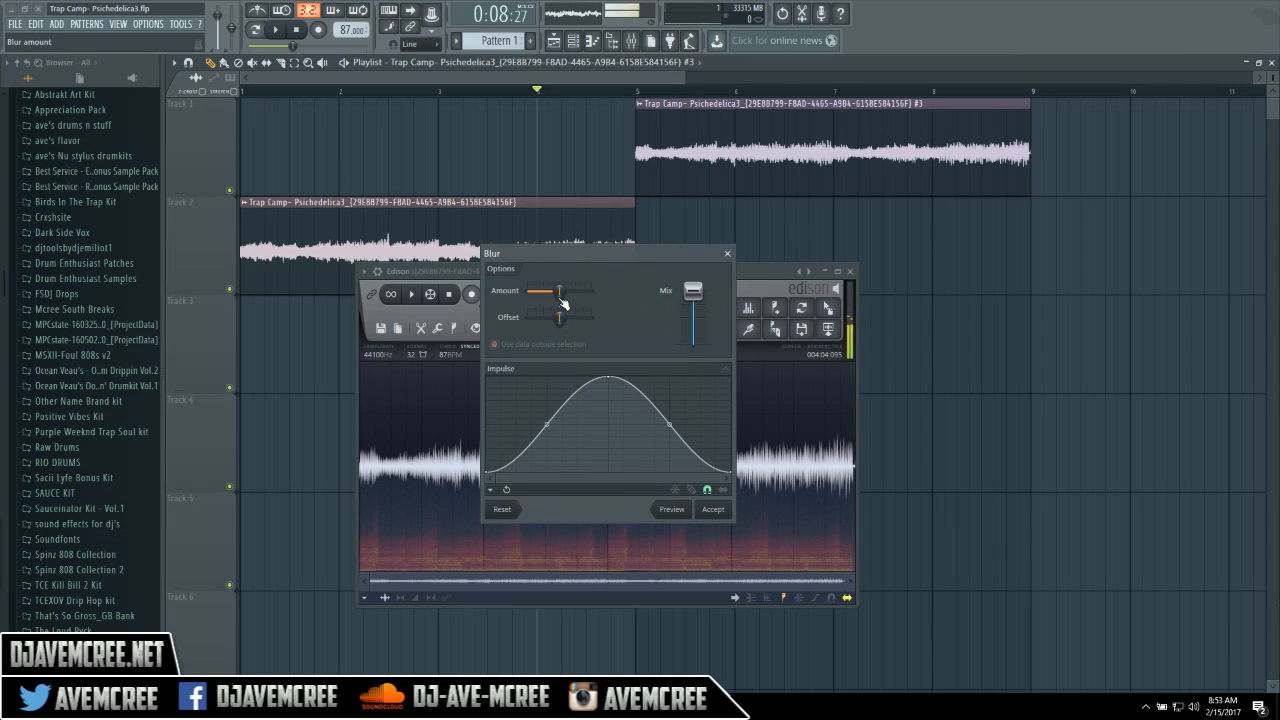
{"action": "mouse_move", "coordinate": [559, 291]}
{"action": "left_mouse_down"}
{"action": "mouse_move", "coordinate": [593, 291]}
{"action": "mouse_move", "coordinate": [547, 291]}
{"action": "left_mouse_up"}
{"action": "left_click", "coordinate": [673, 509]}
{"action": "left_click", "coordinate": [675, 510]}
Try a Blur offset of 156%, preview the sound, and close the Blur tool without applying it.
{"action": "left_click_drag", "start_coordinate": [560, 318], "coordinate": [585, 317]}
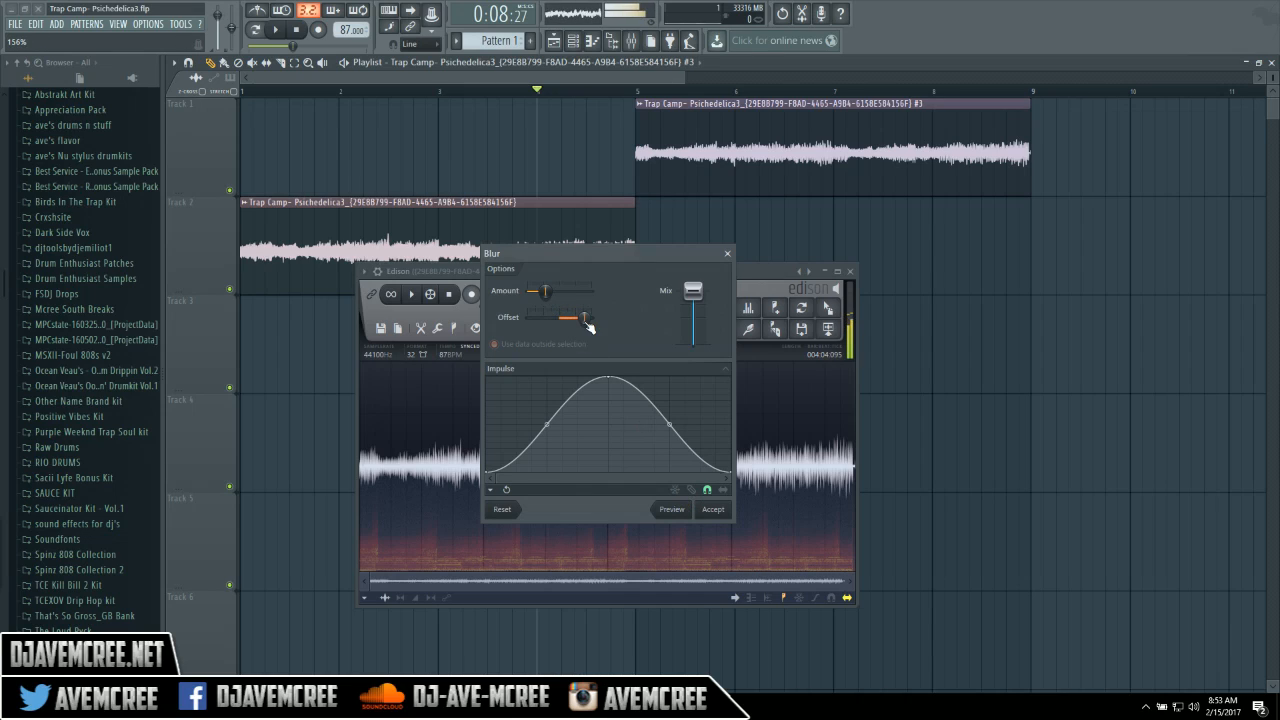
{"action": "left_click", "coordinate": [675, 510]}
{"action": "left_click", "coordinate": [676, 511]}
{"action": "left_click", "coordinate": [676, 511]}
{"action": "left_click", "coordinate": [676, 511]}
{"action": "left_click", "coordinate": [727, 253]}
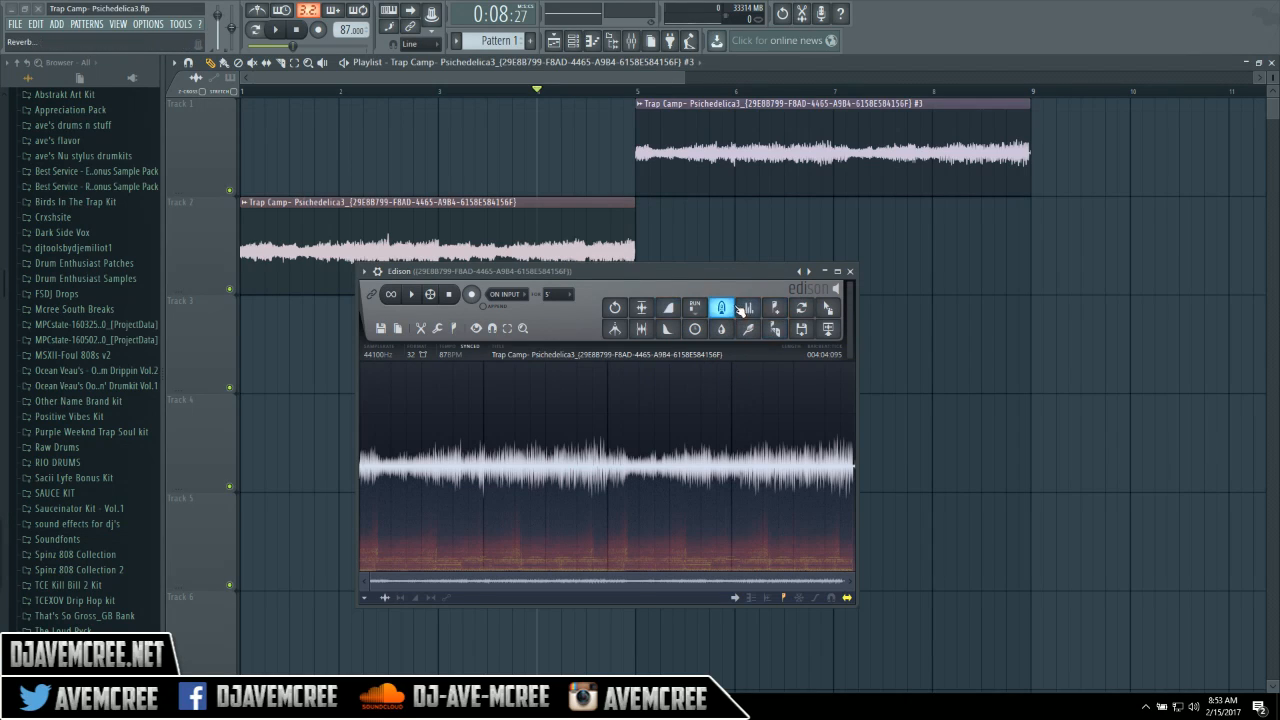
Close Edison and route the original clip to mixer track 5 and the #3 clip to mixer track 6.
{"action": "left_click", "coordinate": [850, 271]}
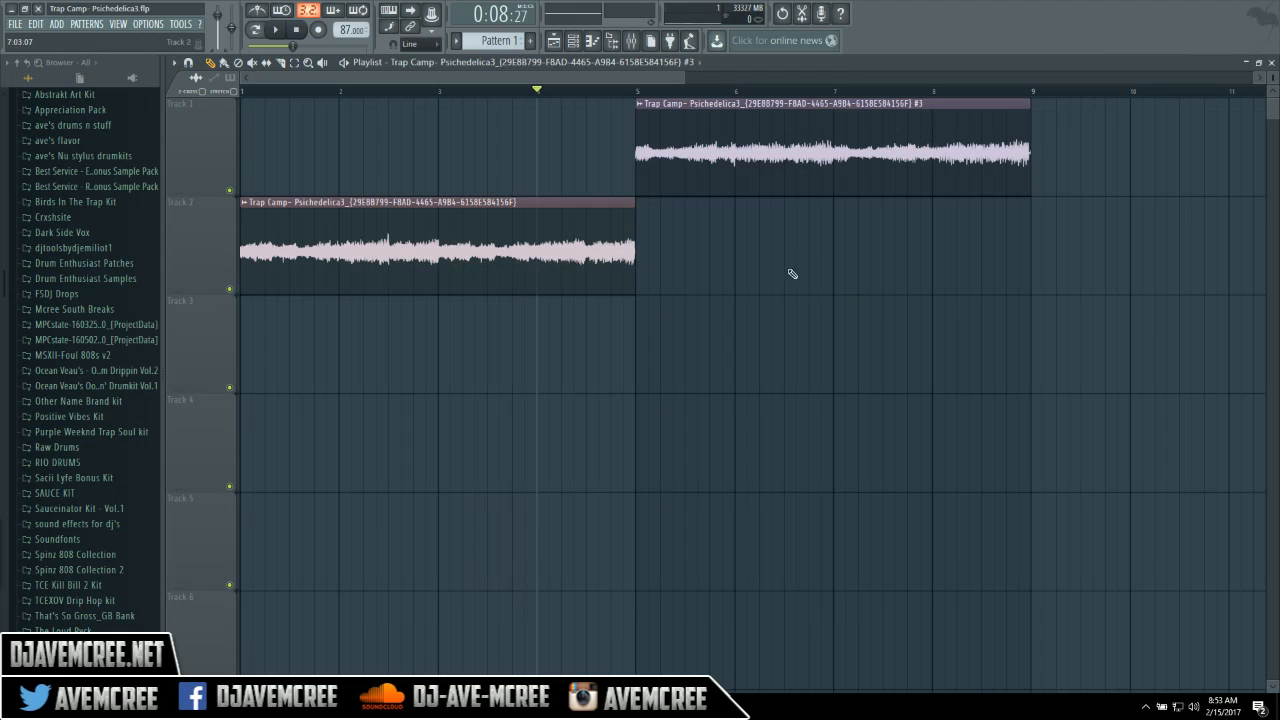
{"action": "double_click", "coordinate": [545, 207]}
{"action": "left_click", "coordinate": [562, 194]}
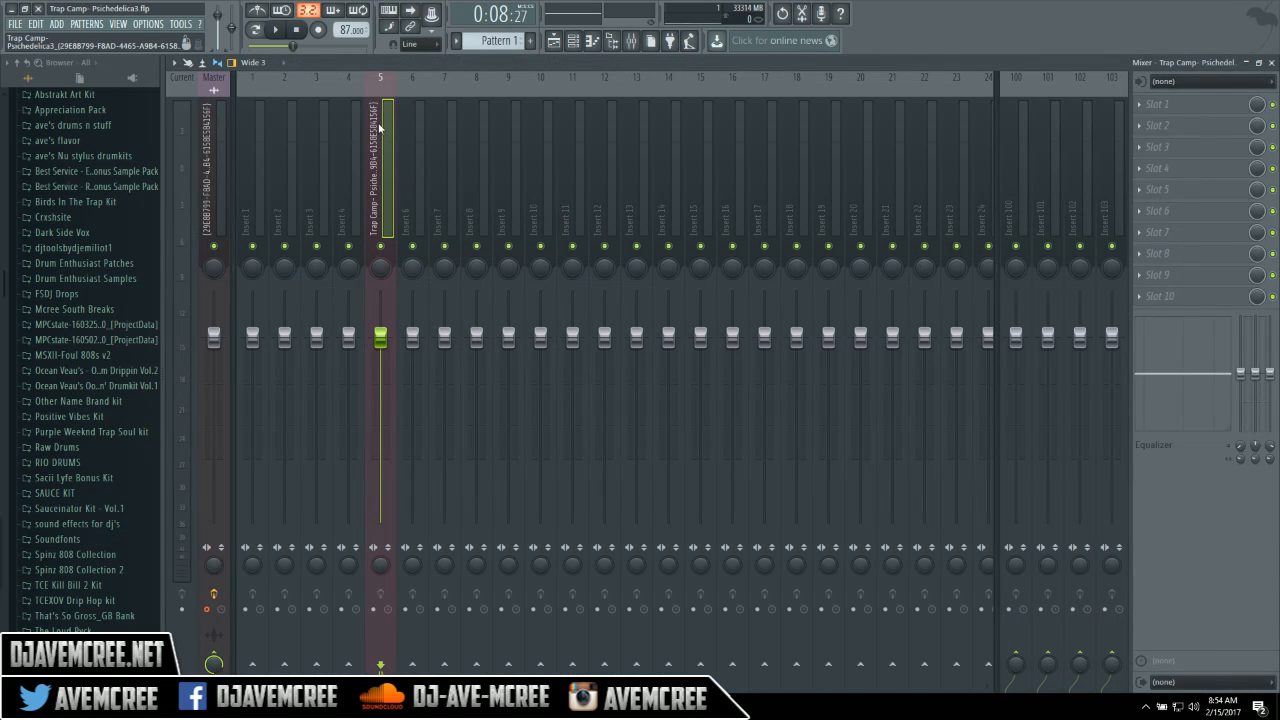
{"action": "left_click", "coordinate": [1272, 64]}
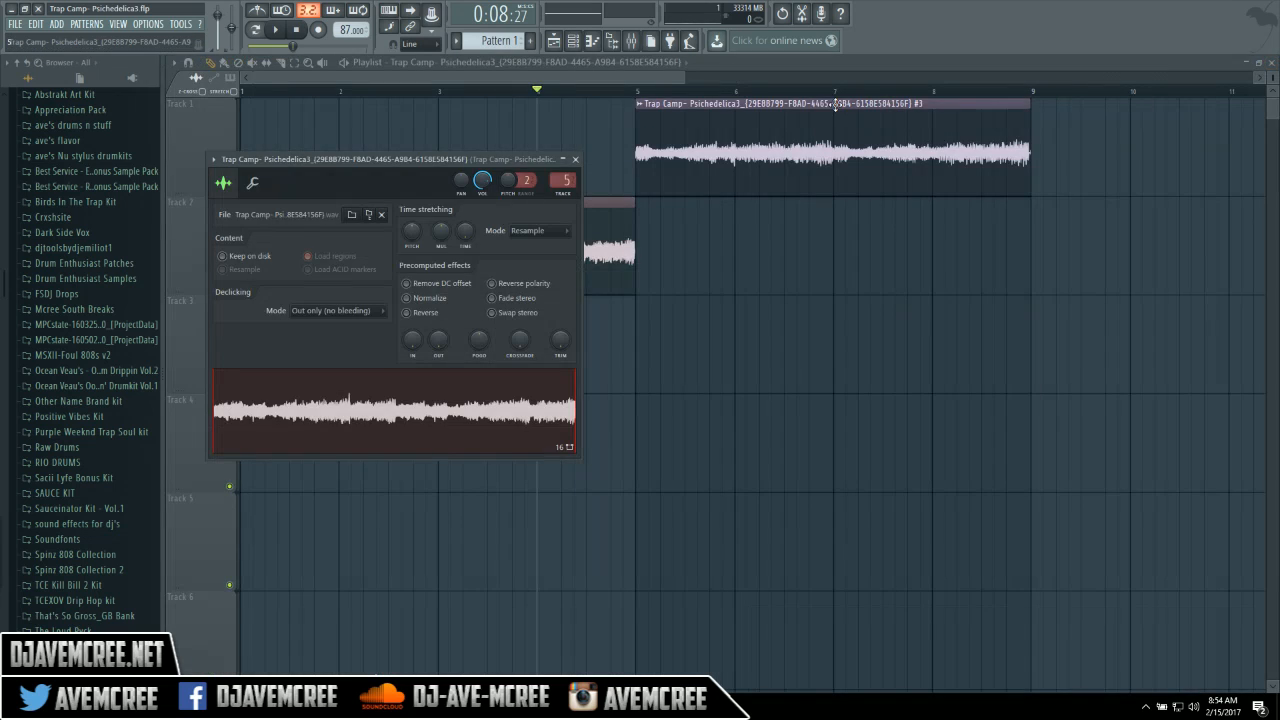
{"action": "double_click", "coordinate": [808, 115]}
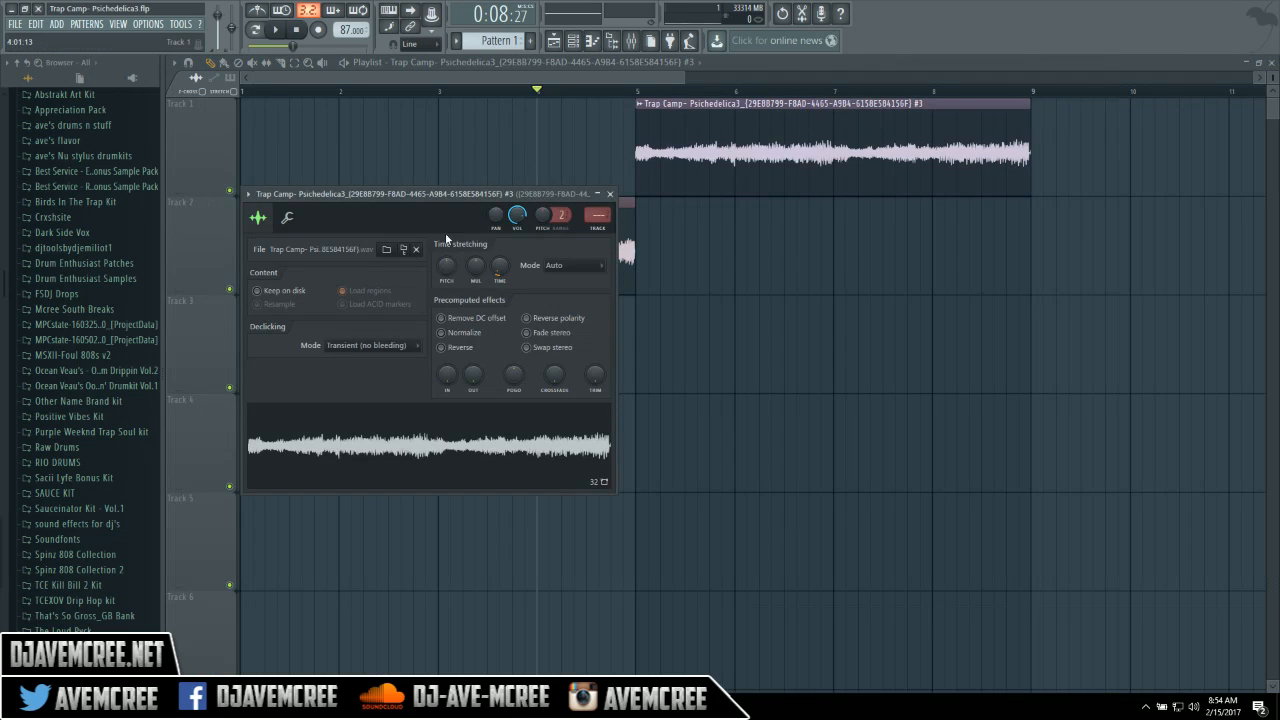
{"action": "left_click", "coordinate": [597, 214]}
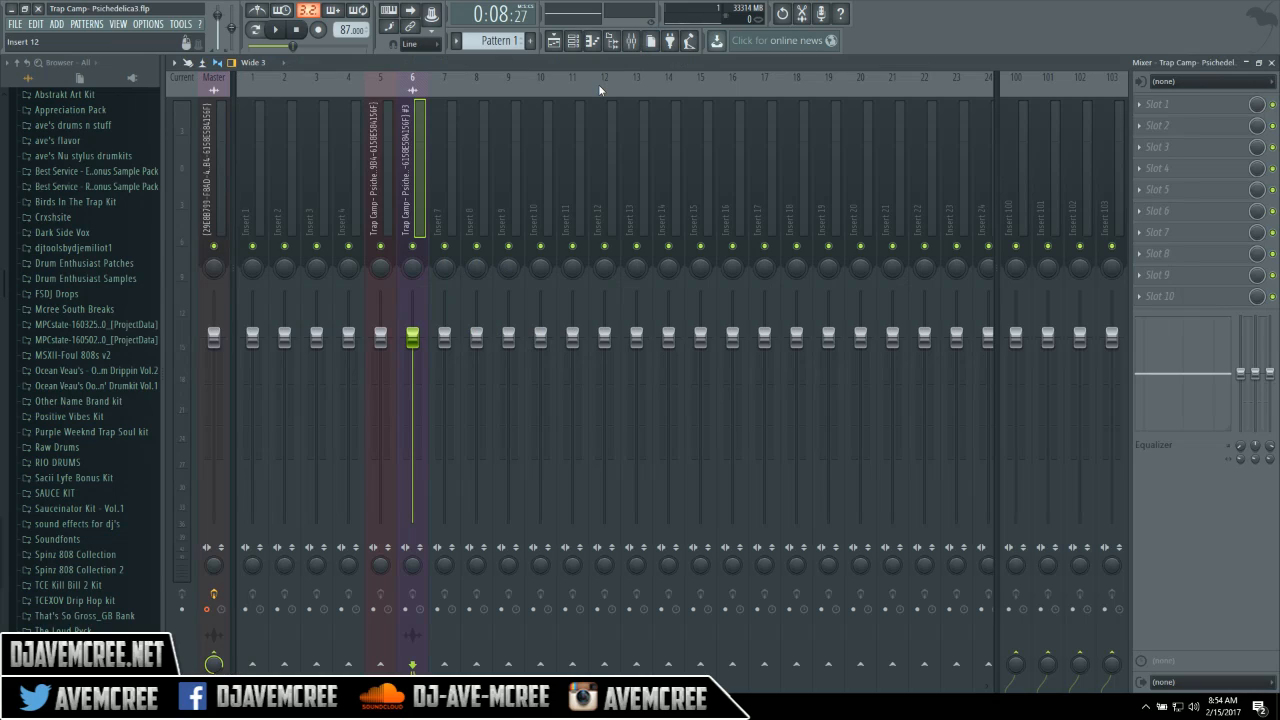
Reorder the mixer so the #3 clip's track sits at insert 1 and the original clip's track at insert 2.
{"action": "key", "text": "alt+Left"}
{"action": "key", "text": "alt+Left"}
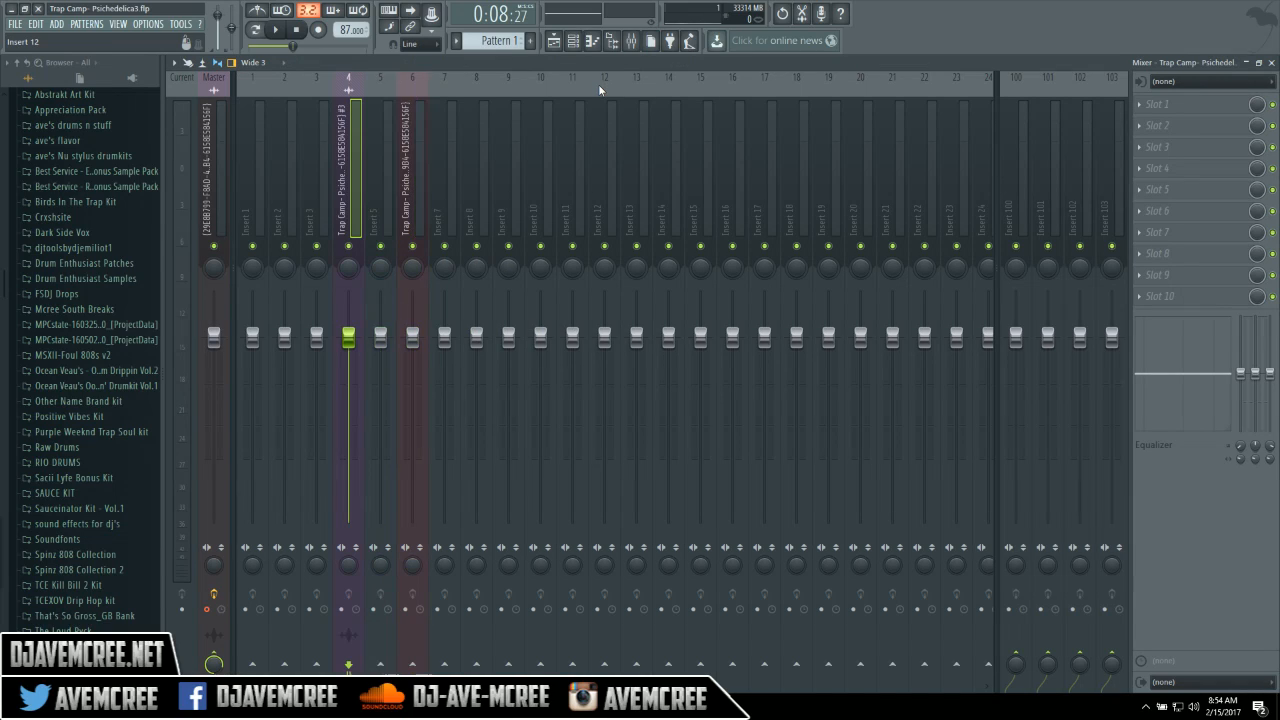
{"action": "key", "text": "alt+Left"}
{"action": "key", "text": "alt+Left"}
{"action": "key", "text": "alt+Left"}
{"action": "key", "text": "alt+Right"}
{"action": "key", "text": "alt+Right"}
{"action": "key", "text": "alt+Right"}
{"action": "key", "text": "alt+Right"}
{"action": "key", "text": "alt+Right"}
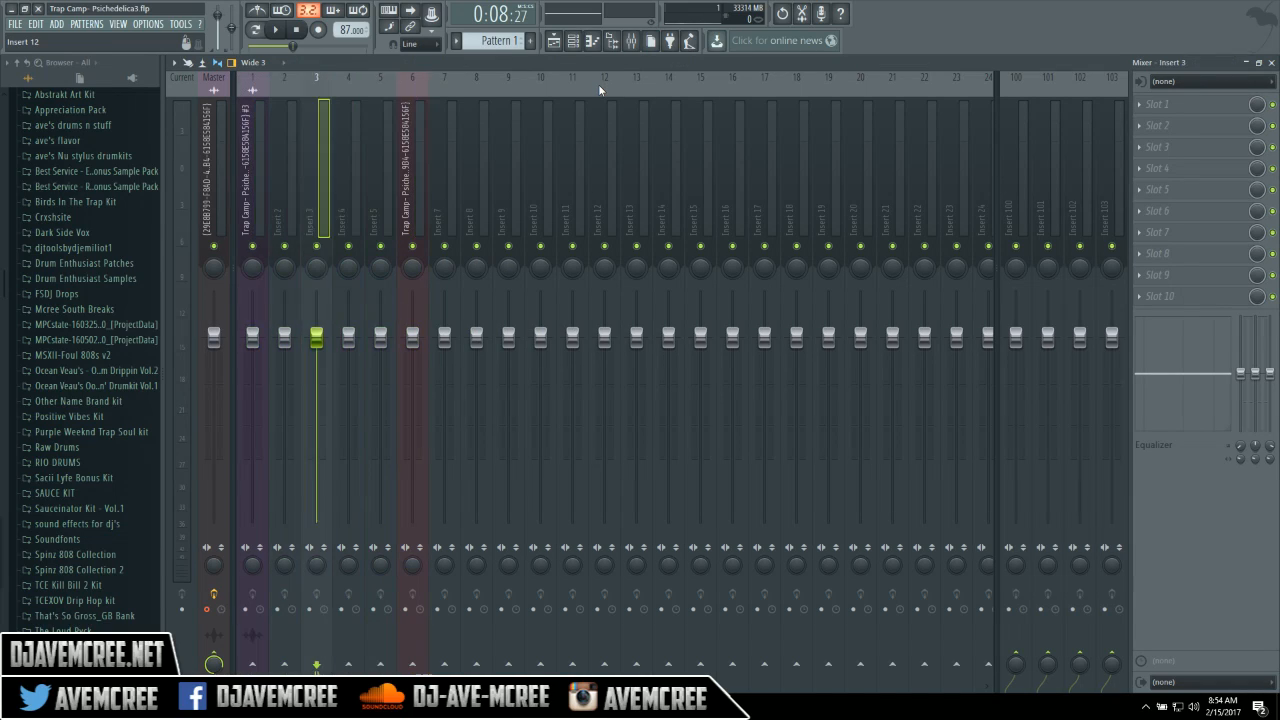
{"action": "key", "text": "alt+Left"}
{"action": "key", "text": "alt+Left"}
{"action": "key", "text": "alt+Left"}
{"action": "key", "text": "alt+Left"}
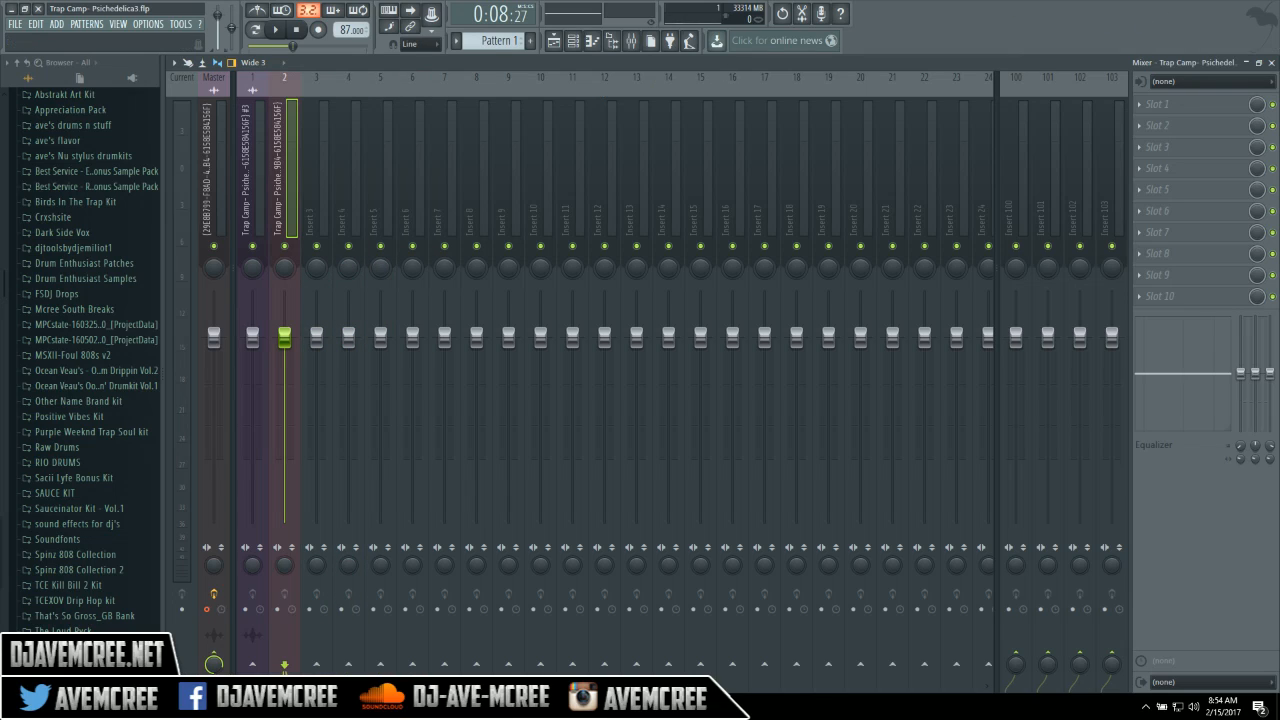
Return to the playlist, move the original clip up to Track 1 at bar 1, and reset the playback position to the start.
{"action": "left_click", "coordinate": [1271, 62]}
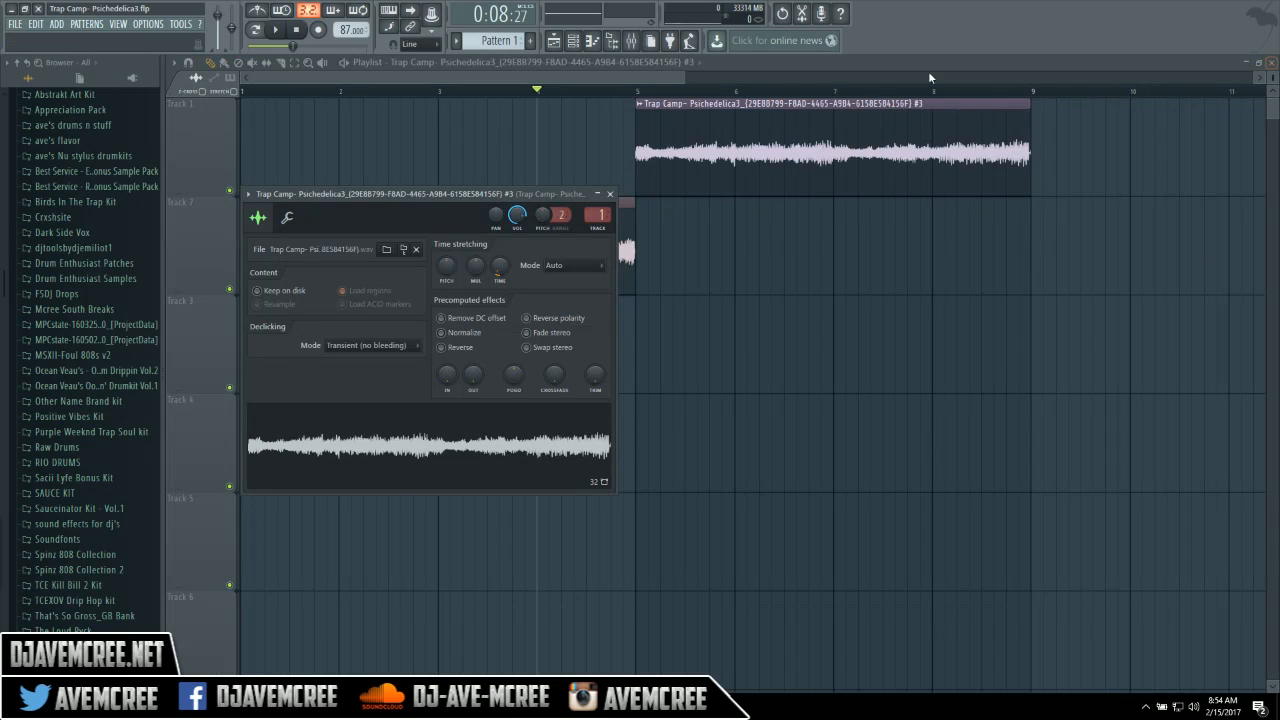
{"action": "left_click", "coordinate": [638, 78]}
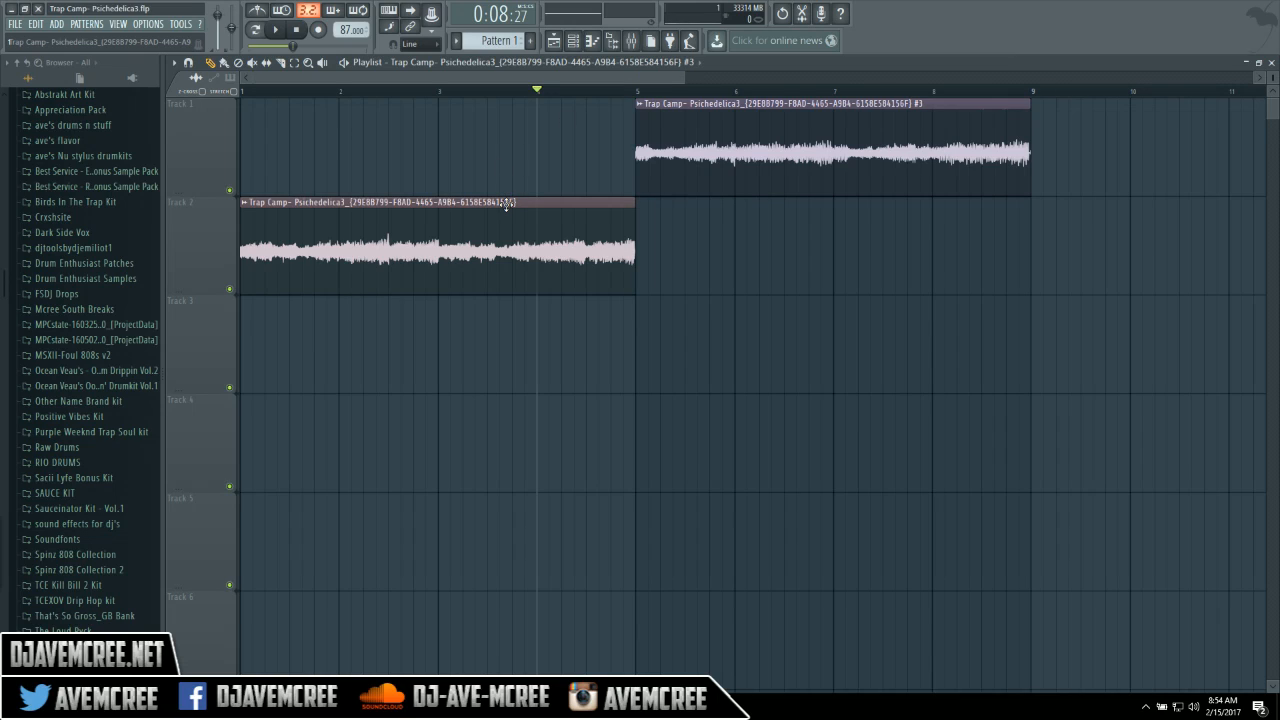
{"action": "left_click_drag", "start_coordinate": [505, 203], "coordinate": [493, 83]}
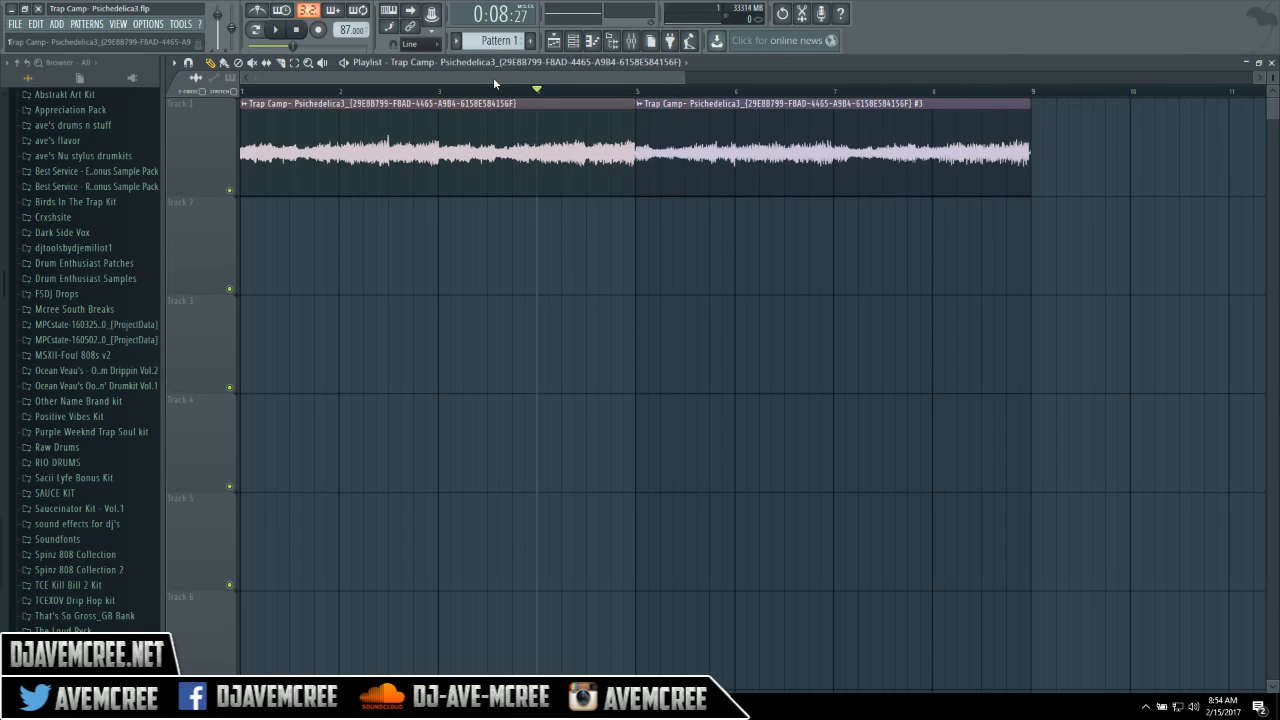
{"action": "left_click", "coordinate": [304, 31]}
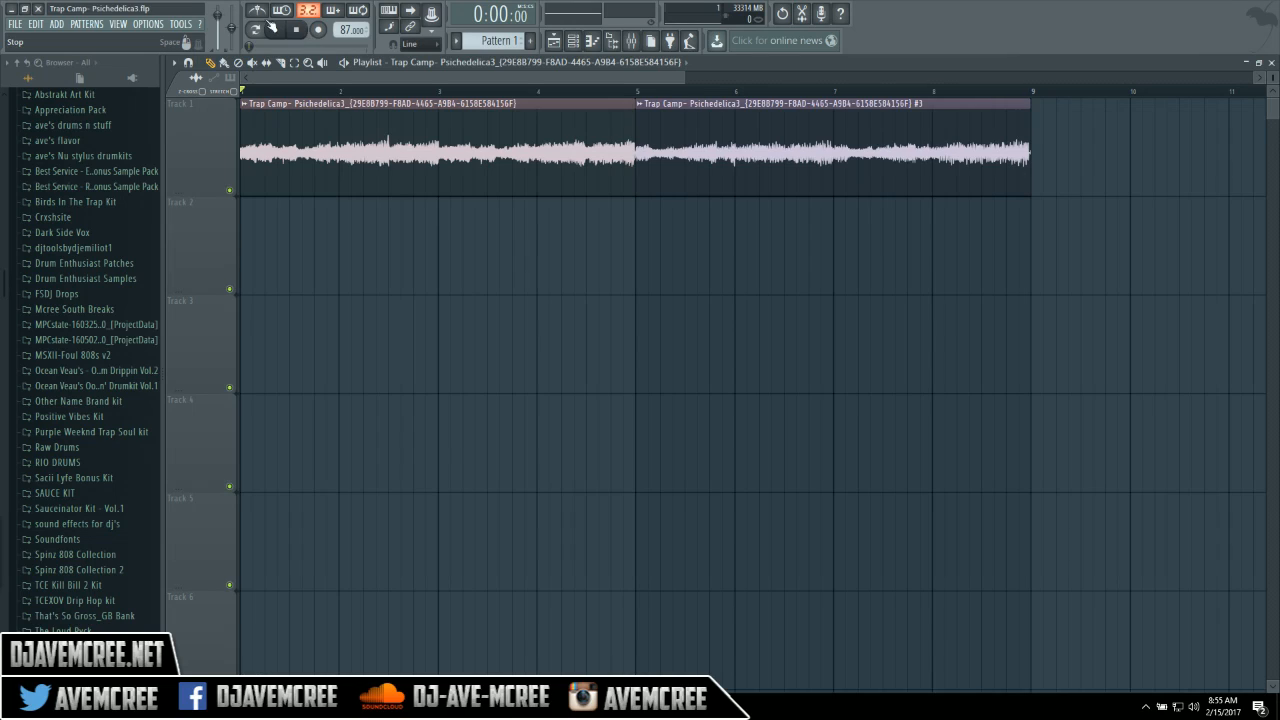
Examine the MIDI input and output device settings, close them, and return to the playlist.
{"action": "left_click", "coordinate": [156, 26]}
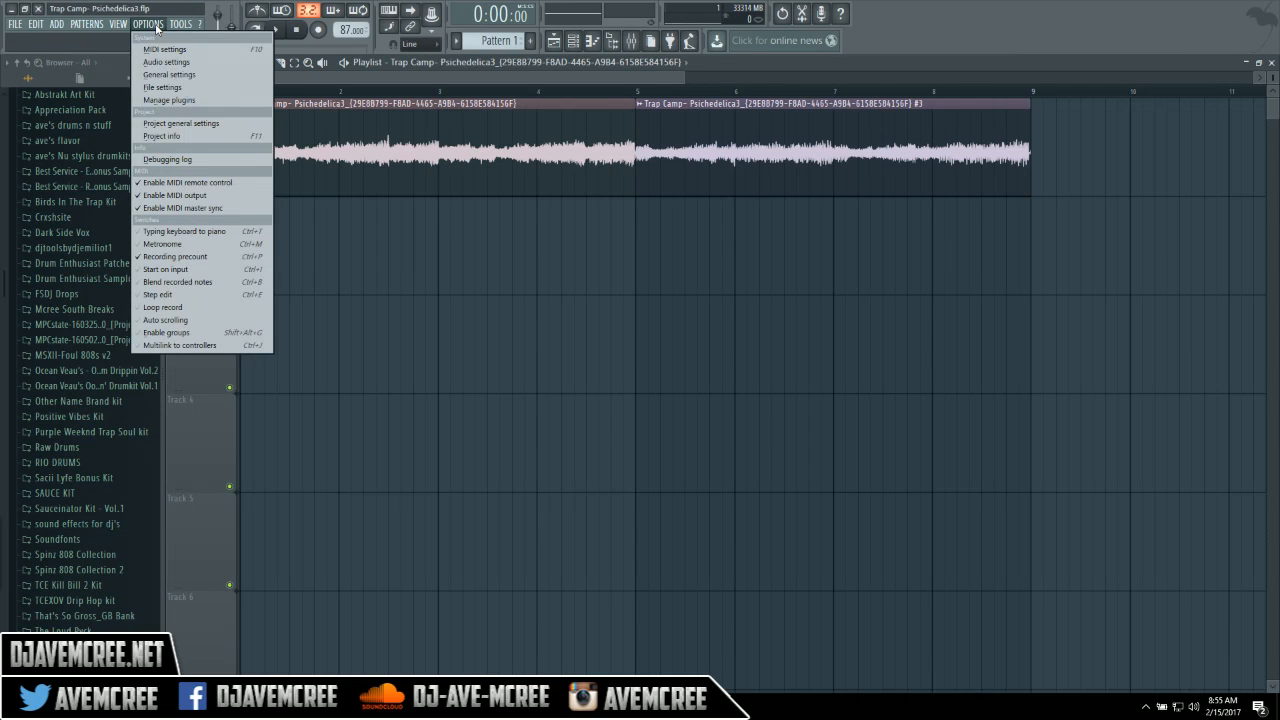
{"action": "left_click", "coordinate": [164, 49]}
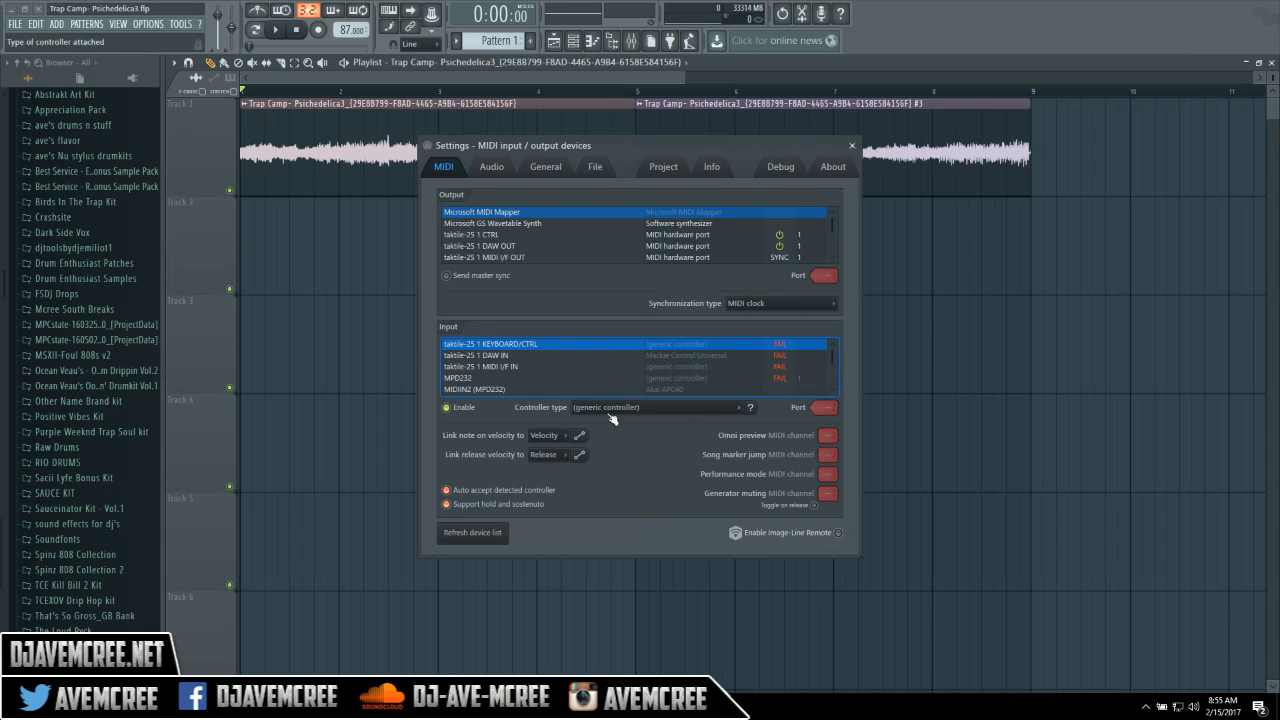
{"action": "left_click", "coordinate": [852, 146]}
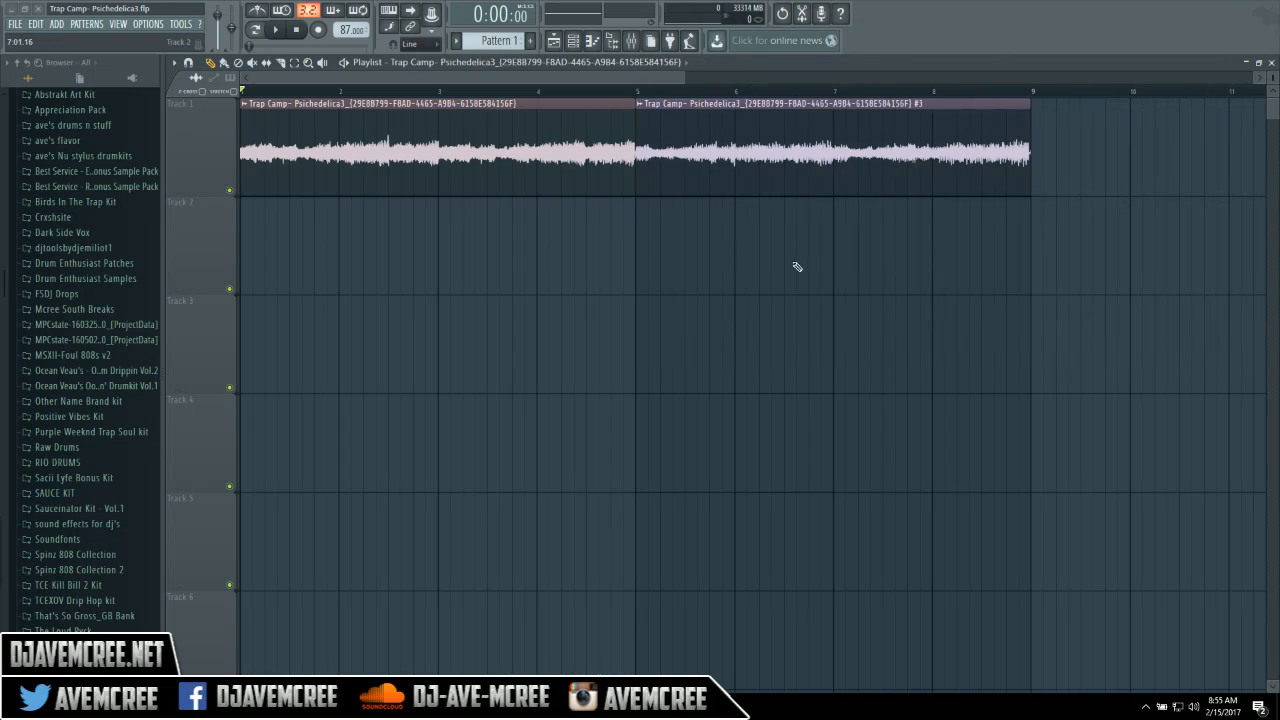
{"action": "left_click_drag", "start_coordinate": [684, 81], "coordinate": [760, 77]}
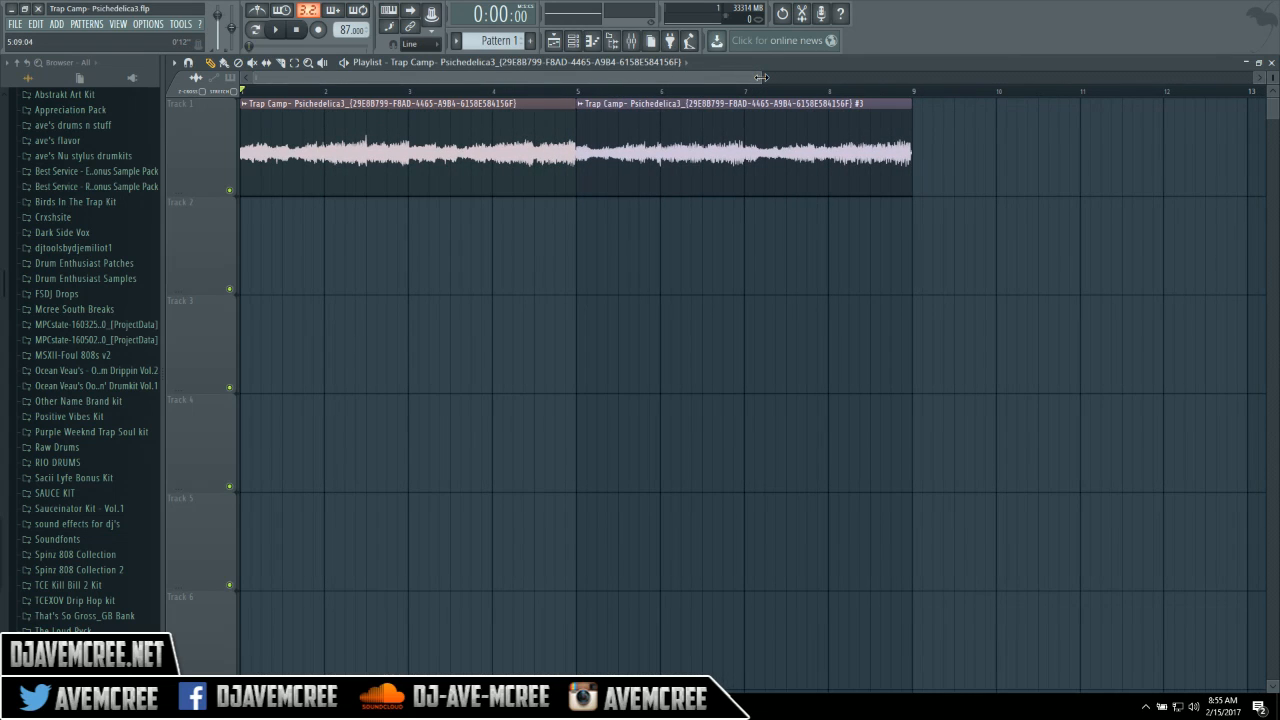